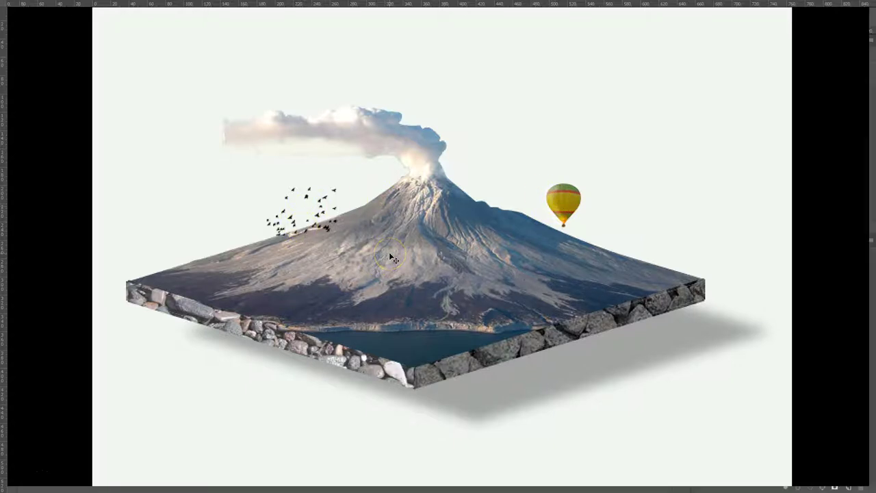
In floating_volcano.psd, draw a black pixel square about 550 px wide on Layer 12 over the isometric grid
{"action": "key", "text": "f"}
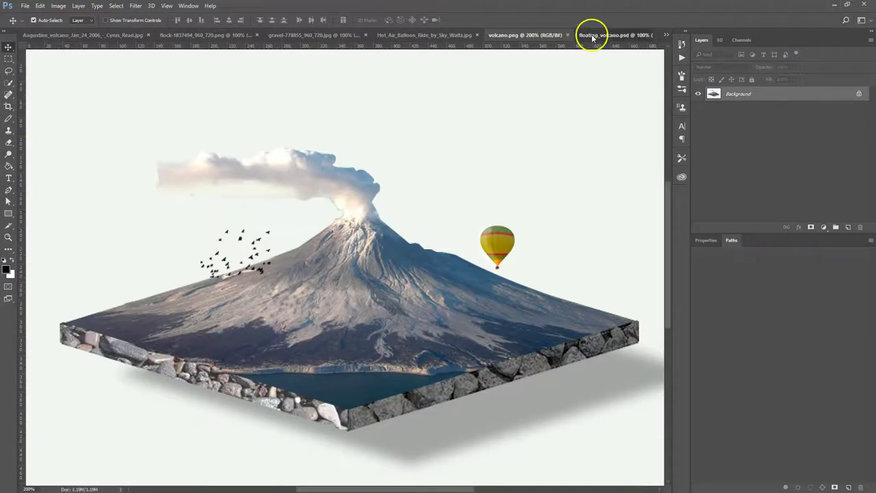
{"action": "left_click", "coordinate": [590, 35]}
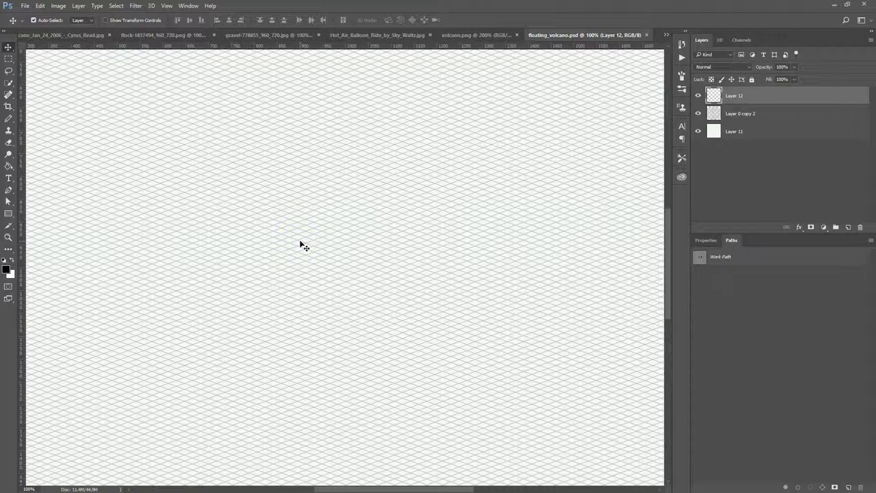
{"action": "left_click", "coordinate": [8, 215]}
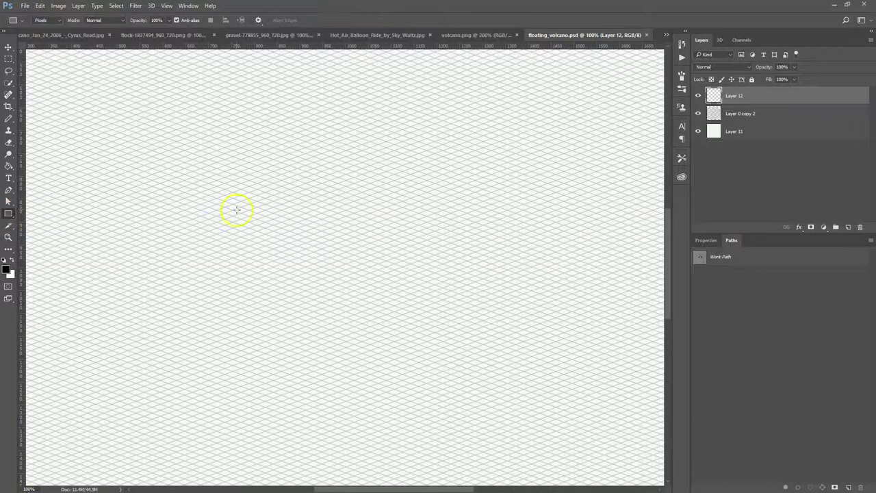
{"action": "left_click_drag", "start_coordinate": [219, 181], "coordinate": [643, 432]}
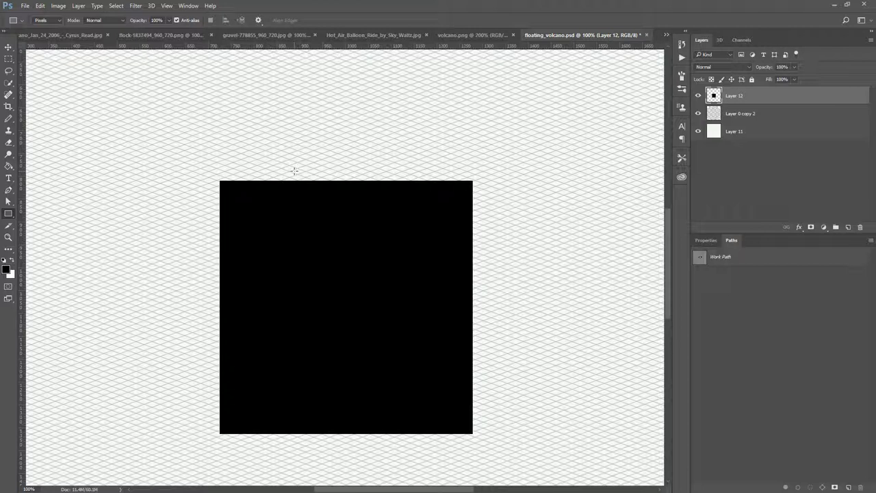
Rotate the black square by 45 degrees with Free Transform
{"action": "left_click", "coordinate": [8, 48]}
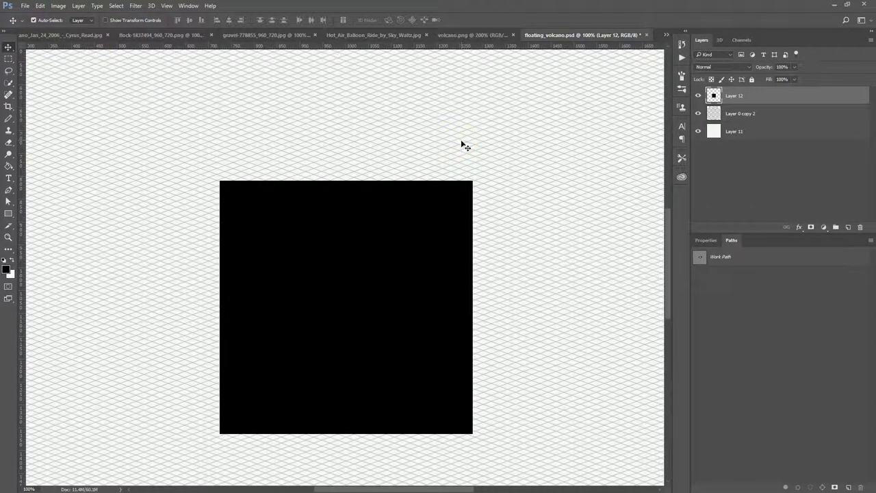
{"action": "key", "text": "ctrl+t"}
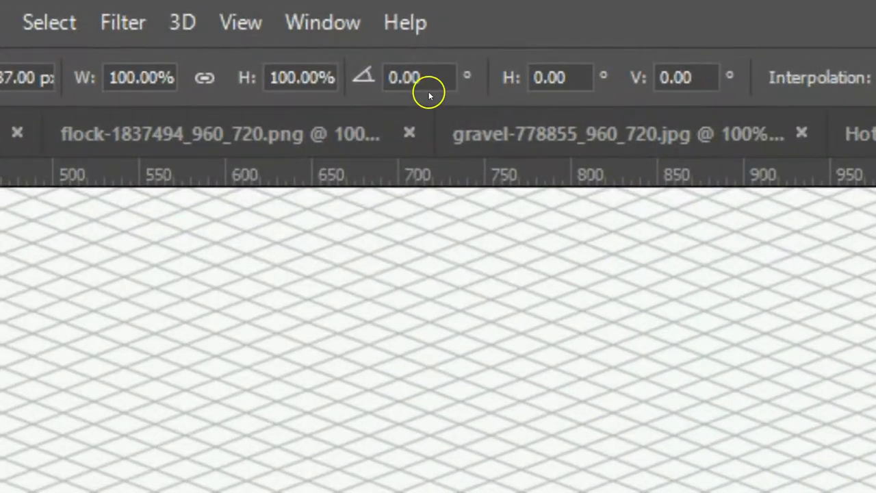
{"action": "left_click", "coordinate": [429, 76]}
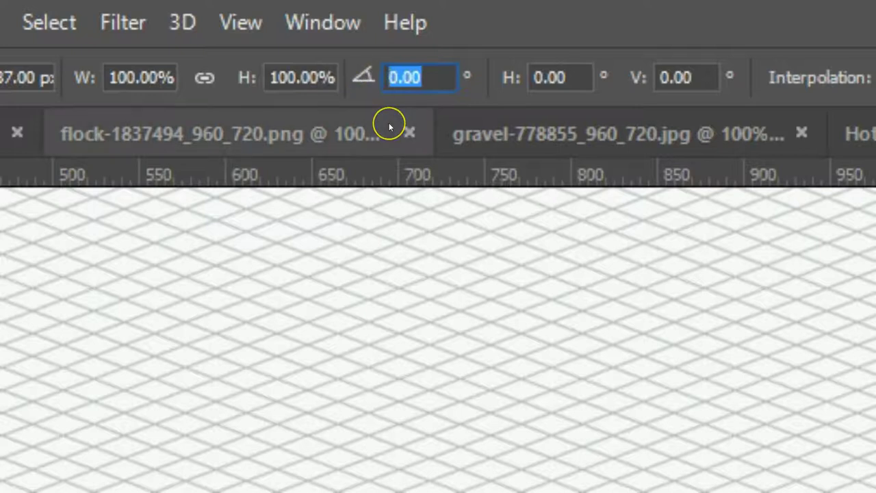
{"action": "type", "text": "45"}
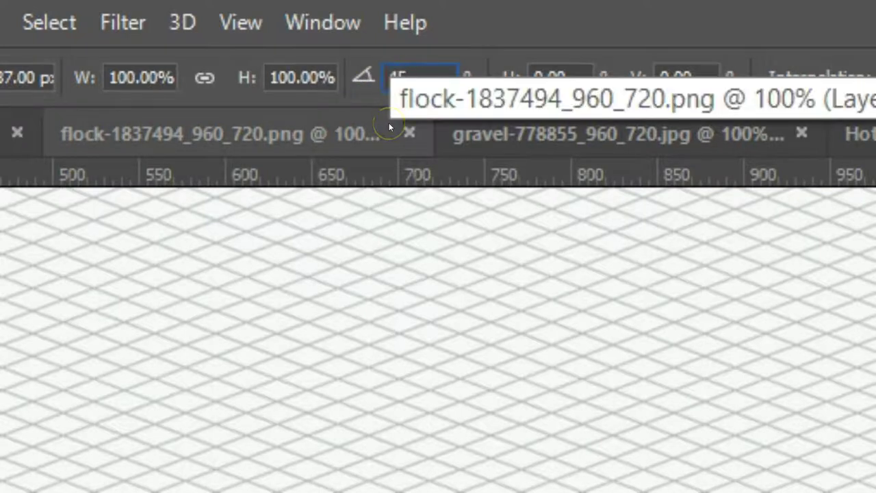
{"action": "key", "text": "Return"}
{"action": "key", "text": "Return"}
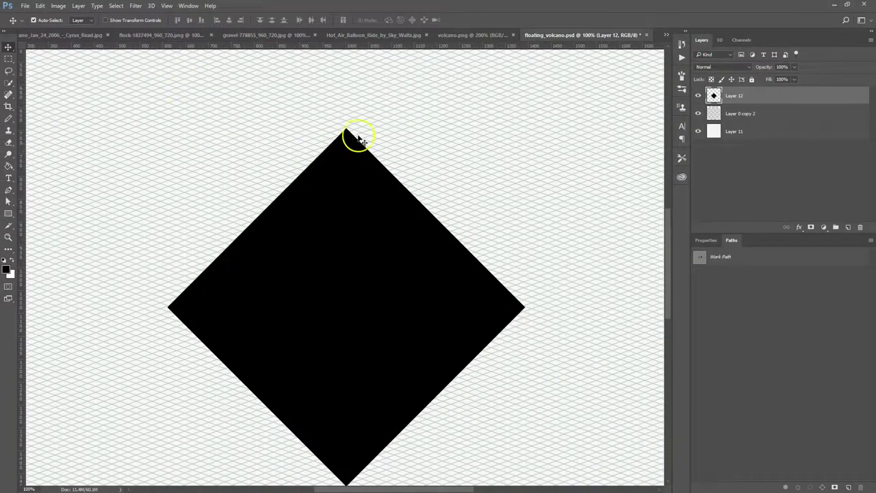
Squash the diamond vertically to about 38% height and shift it so its edges follow the isometric grid lines
{"action": "left_click_drag", "start_coordinate": [358, 138], "coordinate": [357, 139]}
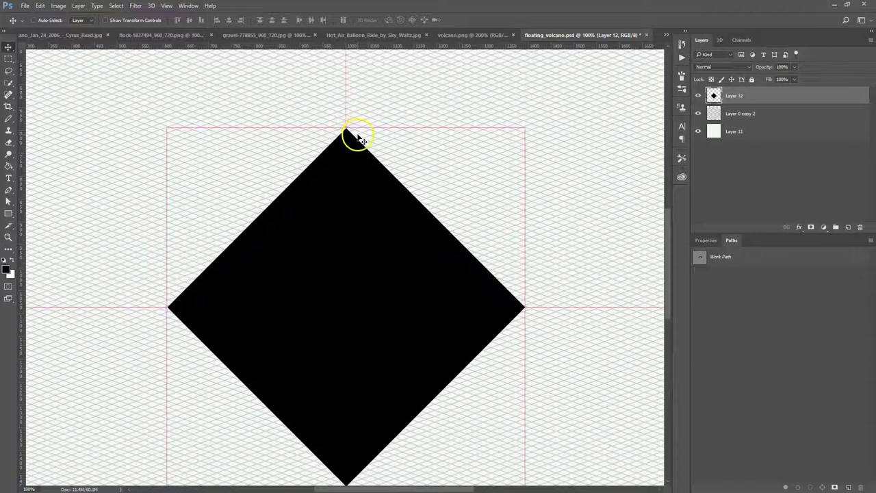
{"action": "key", "text": "ctrl+t"}
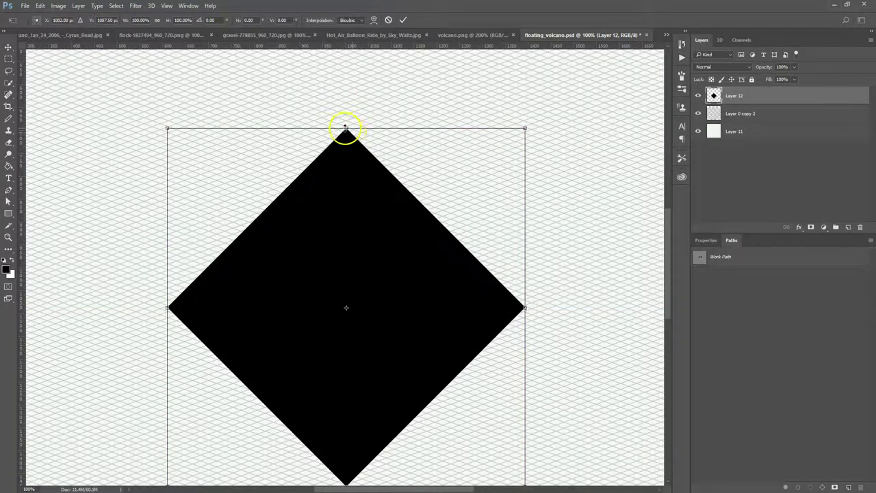
{"action": "left_click_drag", "start_coordinate": [346, 128], "coordinate": [353, 234]}
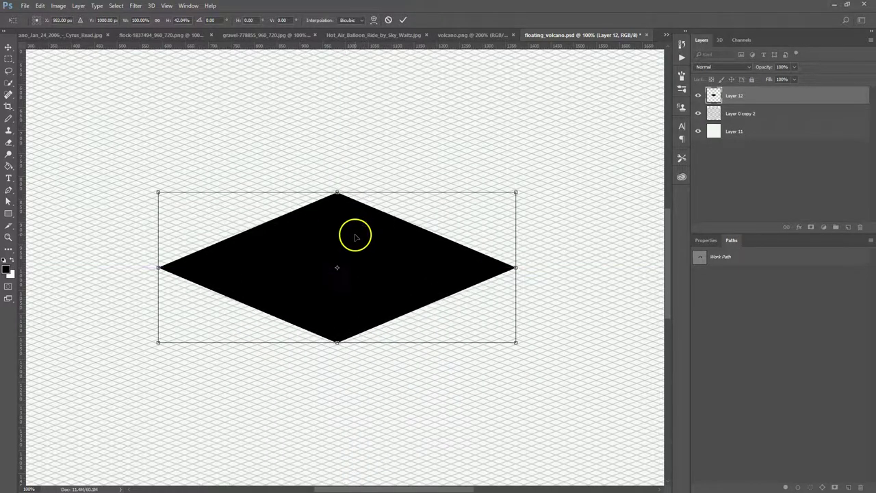
{"action": "key", "text": "ctrl+plus"}
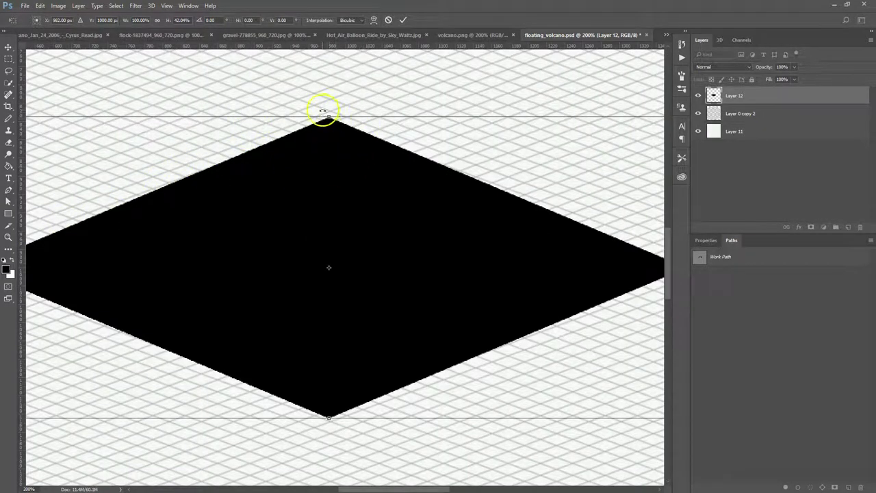
{"action": "left_click_drag", "start_coordinate": [330, 126], "coordinate": [330, 146]}
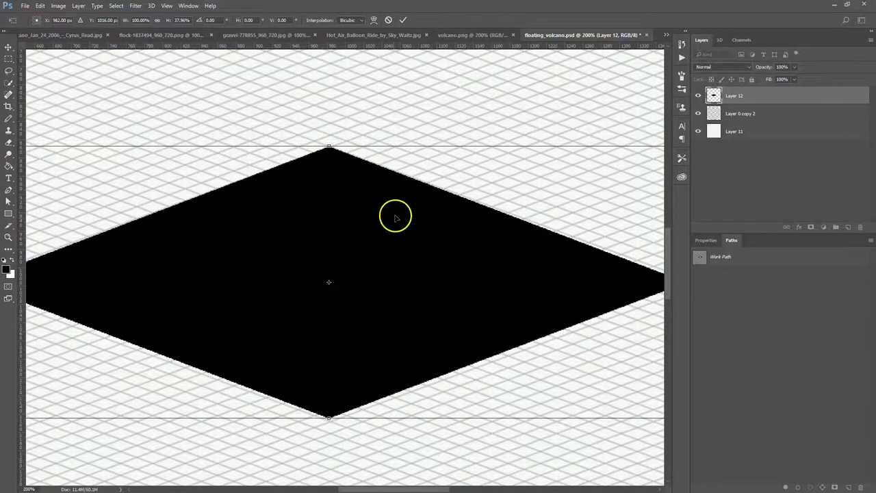
{"action": "left_click_drag", "start_coordinate": [505, 163], "coordinate": [488, 160]}
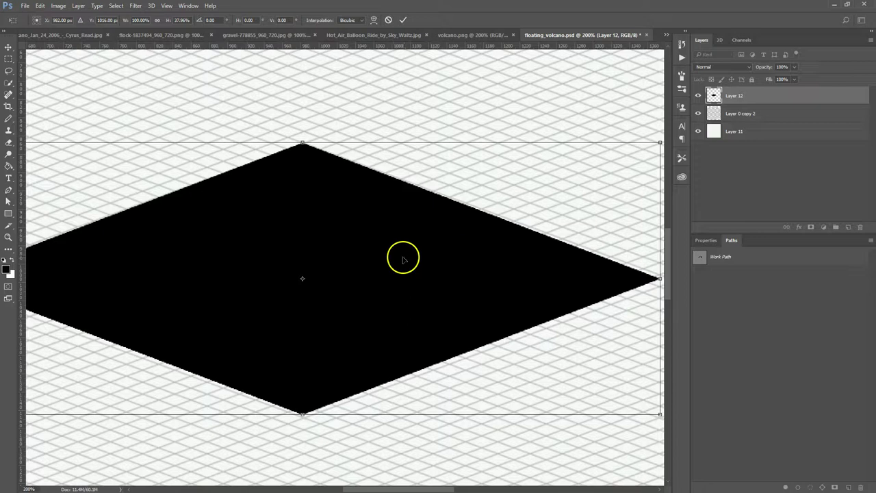
{"action": "left_click_drag", "start_coordinate": [405, 259], "coordinate": [405, 253]}
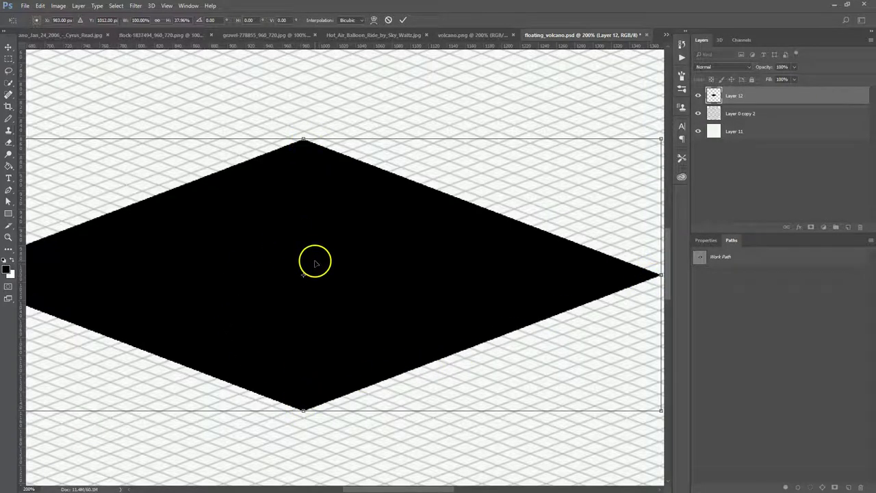
{"action": "key", "text": "Return"}
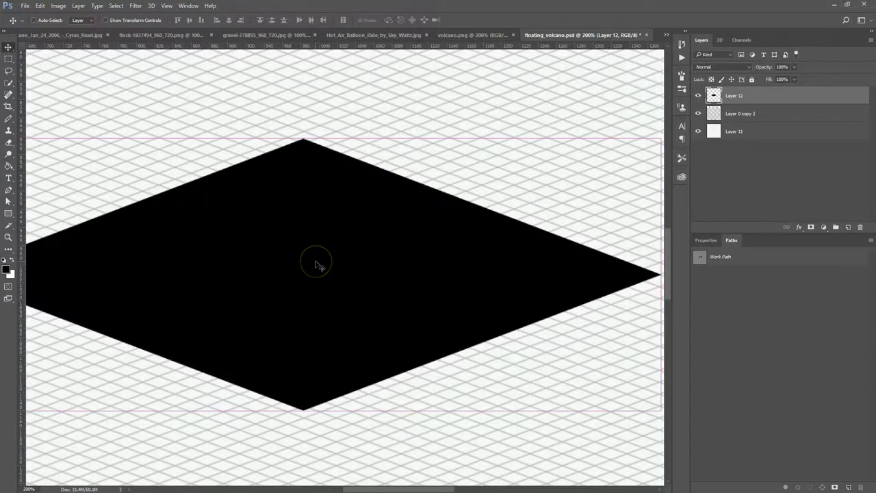
{"action": "key", "text": "ctrl+minus"}
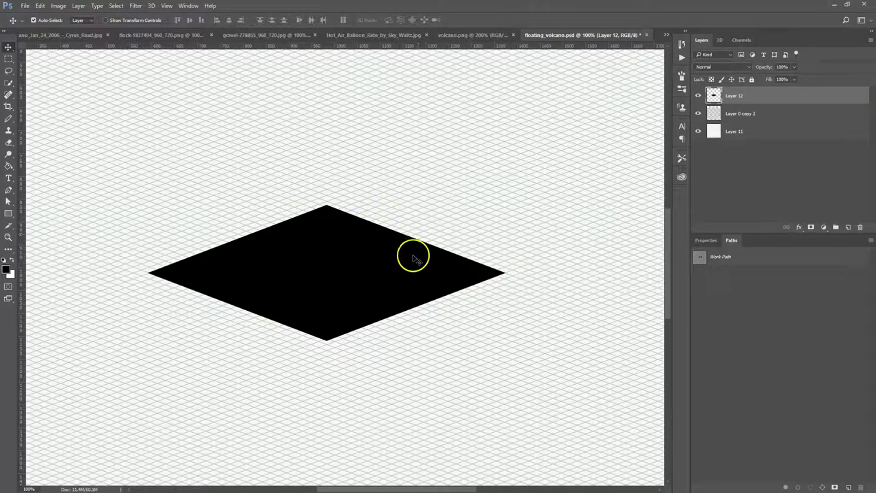
Close volcano.png, look through the balloon, gravel, flock and volcano source images, and return to floating_volcano.psd
{"action": "left_click", "coordinate": [473, 35]}
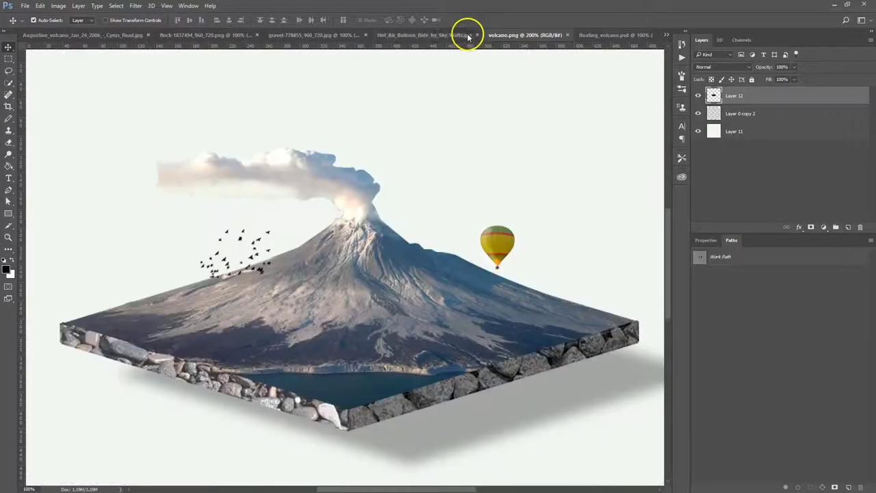
{"action": "left_click", "coordinate": [568, 37]}
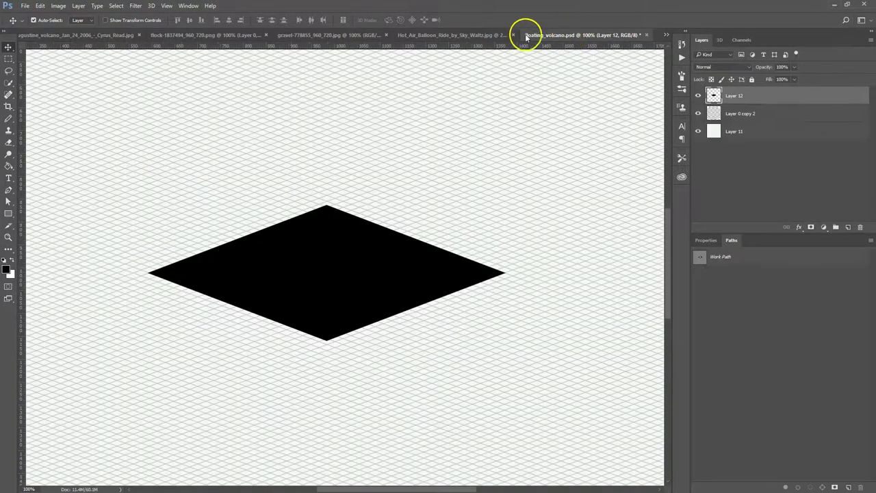
{"action": "left_click", "coordinate": [421, 37]}
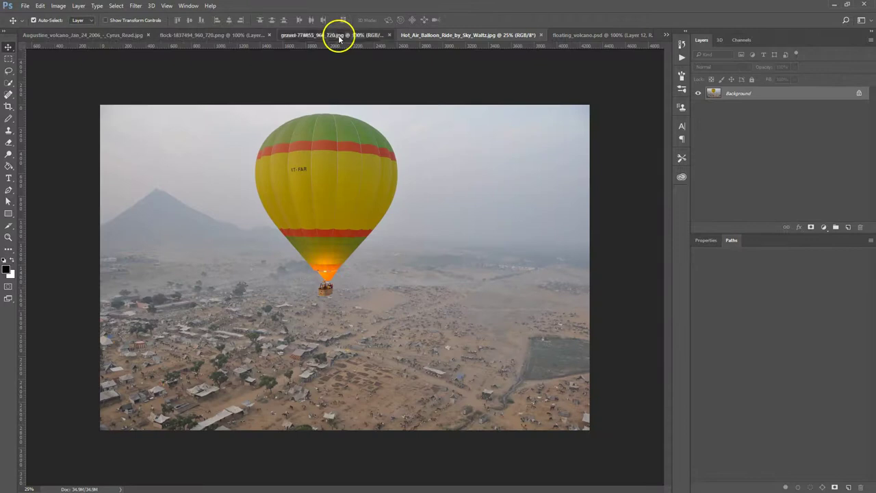
{"action": "left_click", "coordinate": [336, 35]}
{"action": "left_click", "coordinate": [221, 37]}
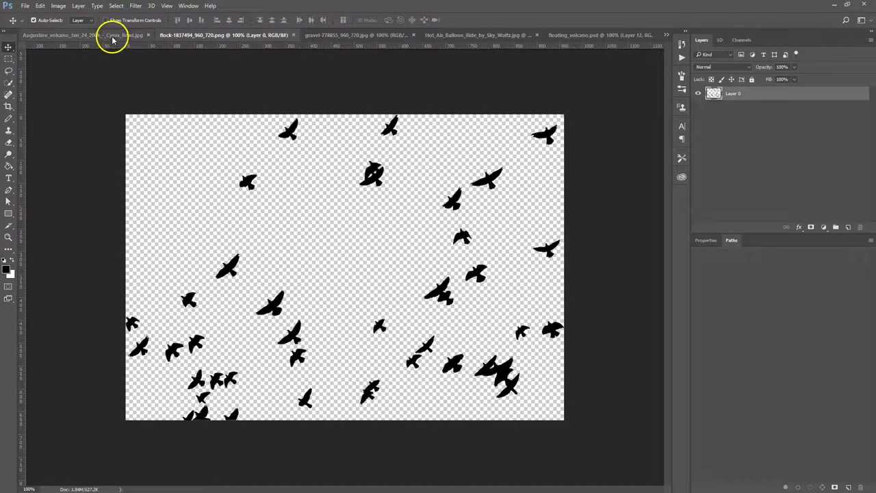
{"action": "left_click", "coordinate": [114, 35]}
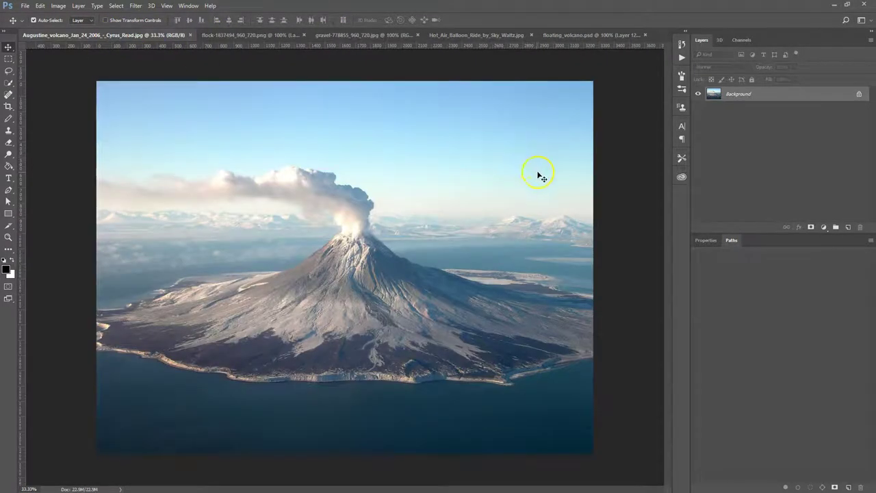
{"action": "left_click", "coordinate": [598, 35]}
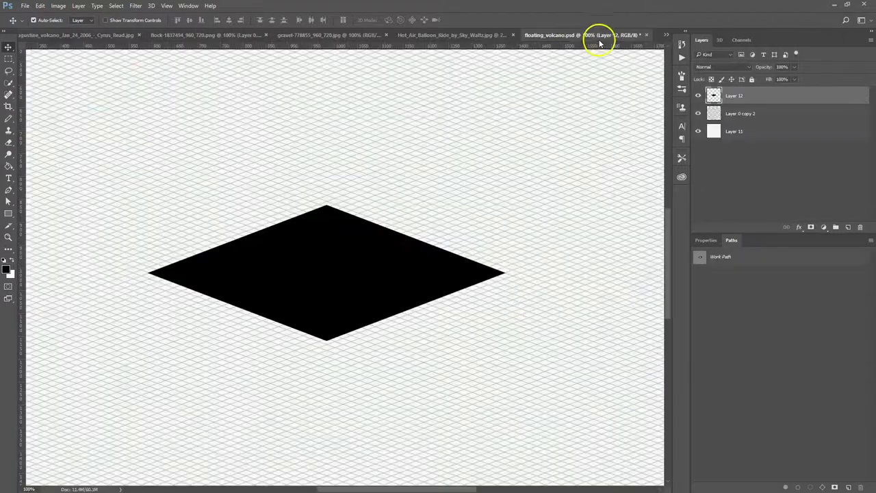
On a new layer, trace a closed Pen path for a thin side face below the diamond's lower-left edge
{"action": "key", "text": "ctrl+plus"}
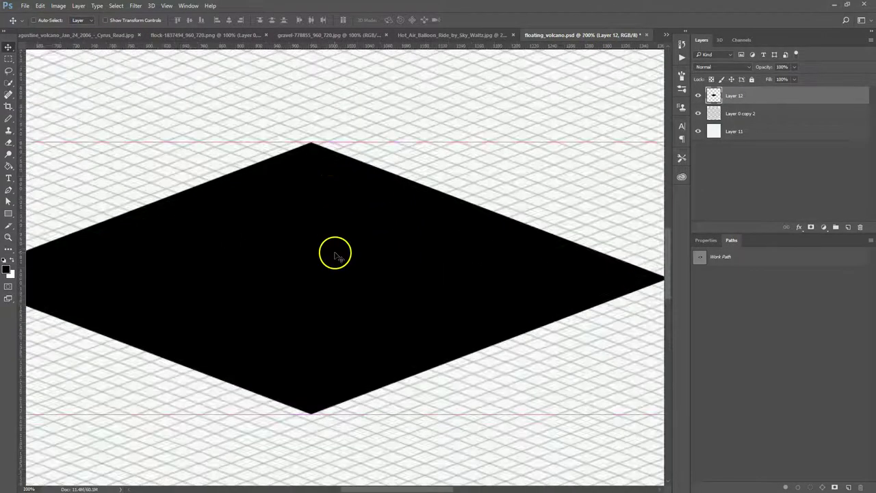
{"action": "left_click_drag", "start_coordinate": [295, 303], "coordinate": [418, 232]}
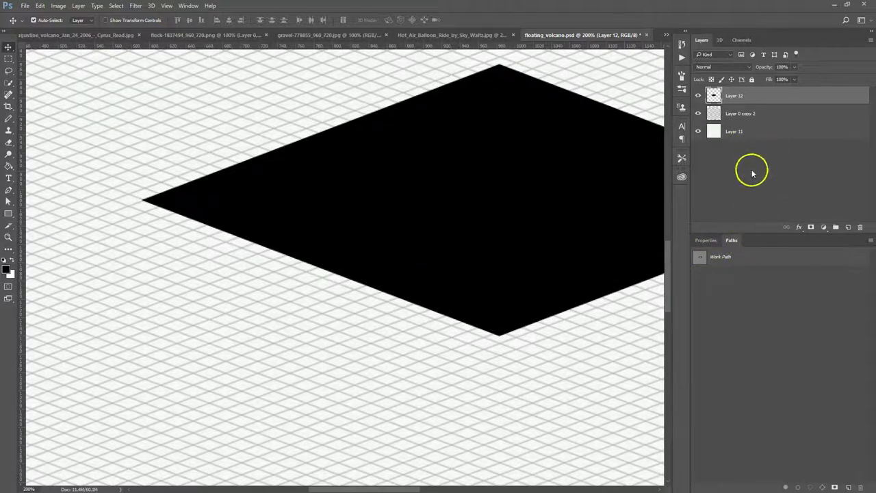
{"action": "left_click", "coordinate": [848, 227]}
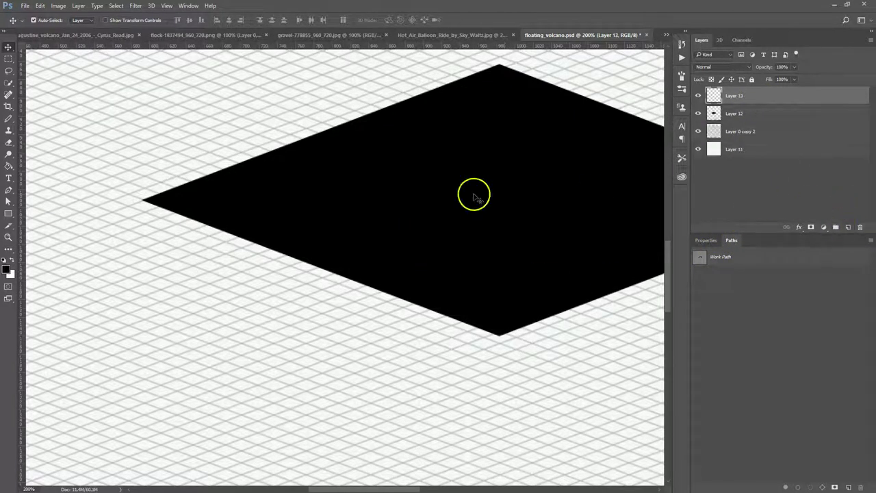
{"action": "left_click", "coordinate": [9, 190]}
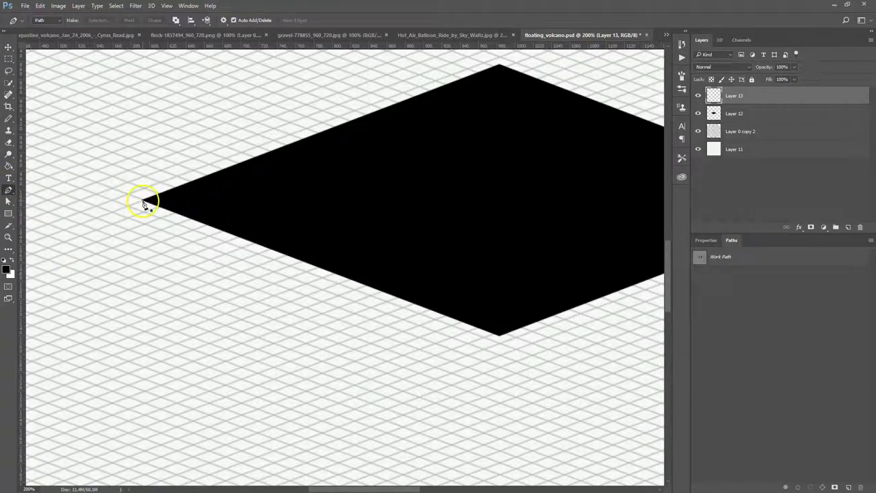
{"action": "left_click", "coordinate": [143, 201]}
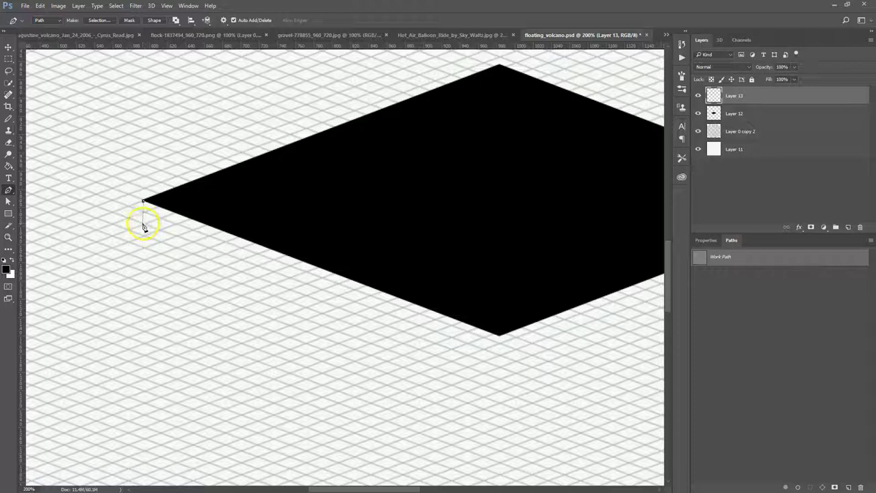
{"action": "left_click", "coordinate": [144, 223]}
{"action": "left_click", "coordinate": [499, 355]}
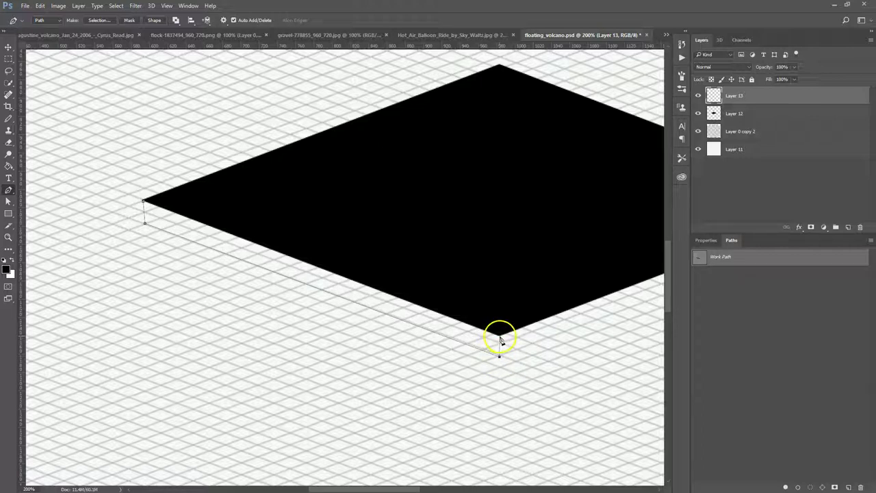
{"action": "left_click", "coordinate": [499, 336]}
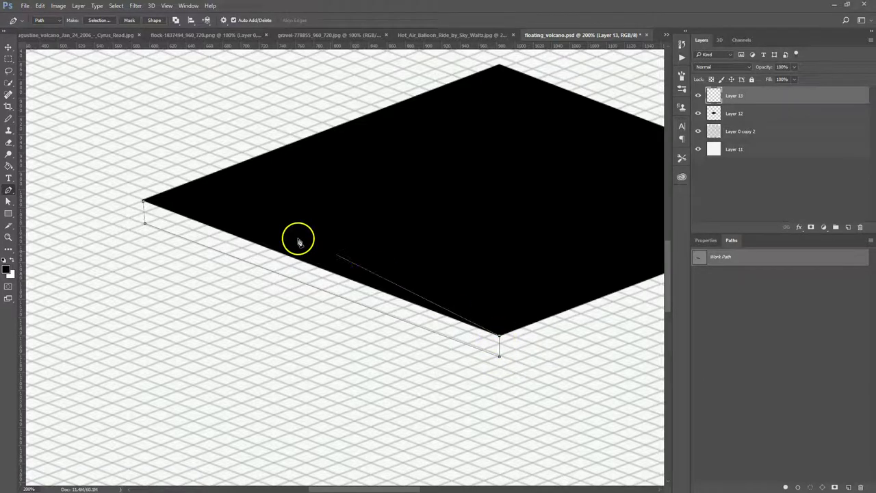
{"action": "left_click", "coordinate": [144, 203]}
Fill the side face path with the foreground color in Normal mode at 100% opacity
{"action": "right_click", "coordinate": [246, 252]}
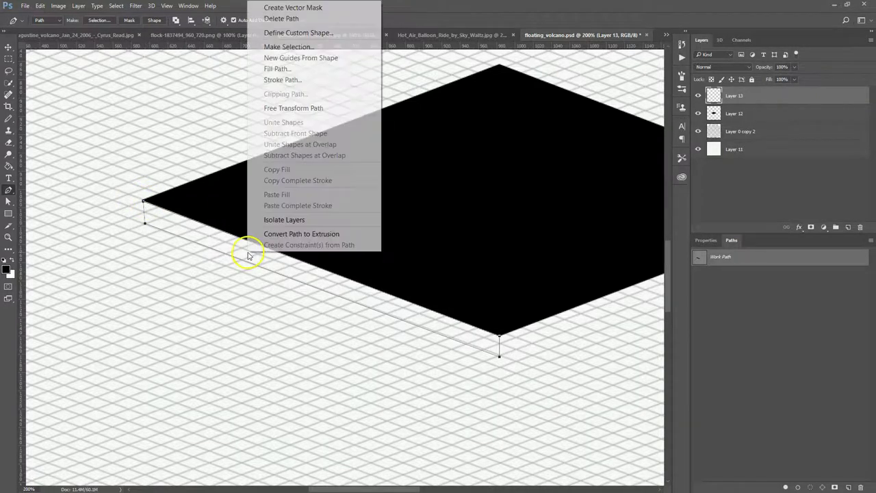
{"action": "left_click", "coordinate": [293, 70]}
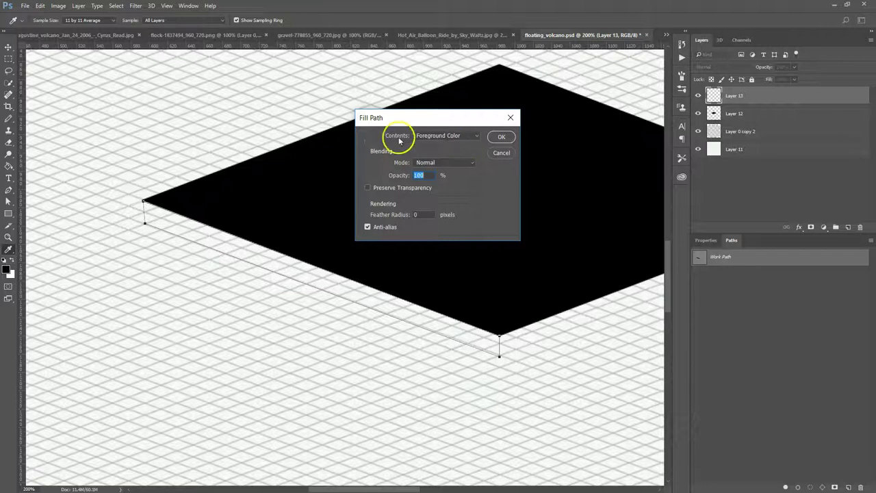
{"action": "left_click", "coordinate": [501, 137]}
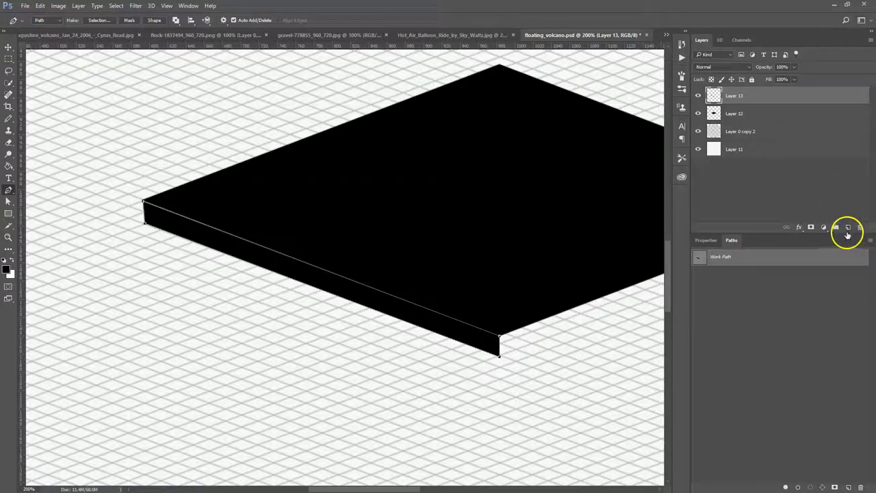
On a new layer and a new path, trace a closed Pen outline for the thin side face below the diamond's lower-right edge
{"action": "left_click", "coordinate": [848, 227]}
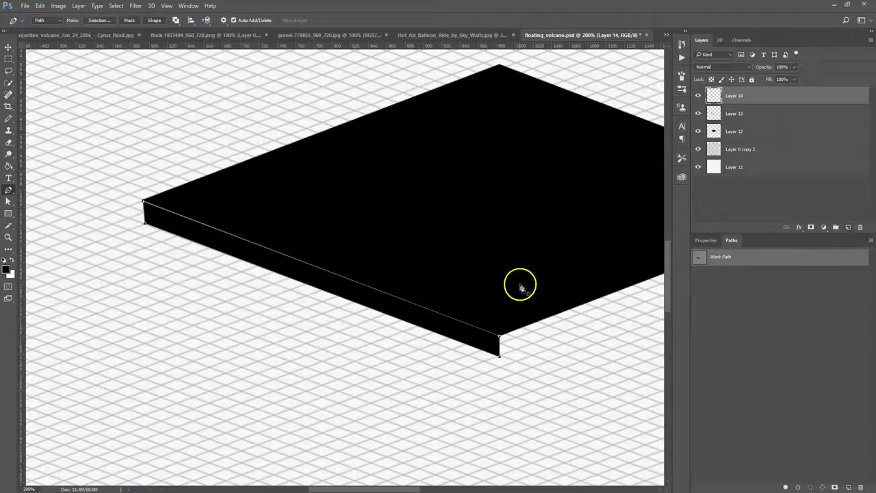
{"action": "left_click", "coordinate": [9, 45]}
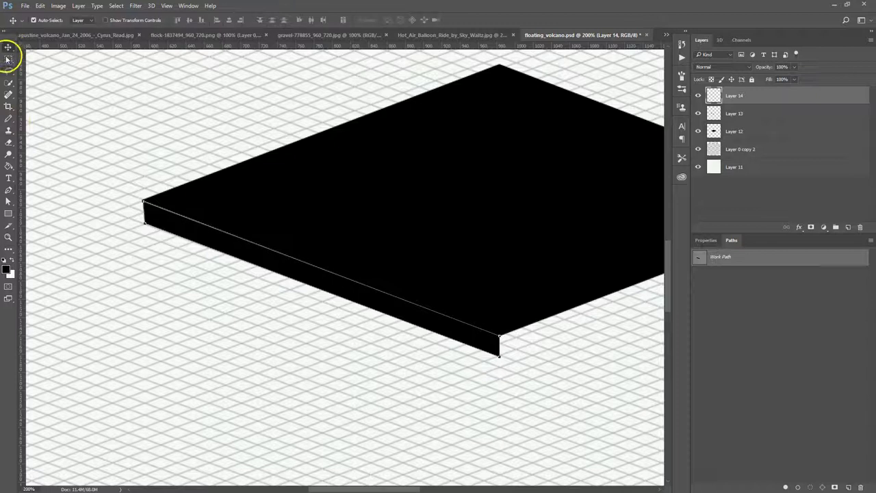
{"action": "left_click", "coordinate": [12, 190]}
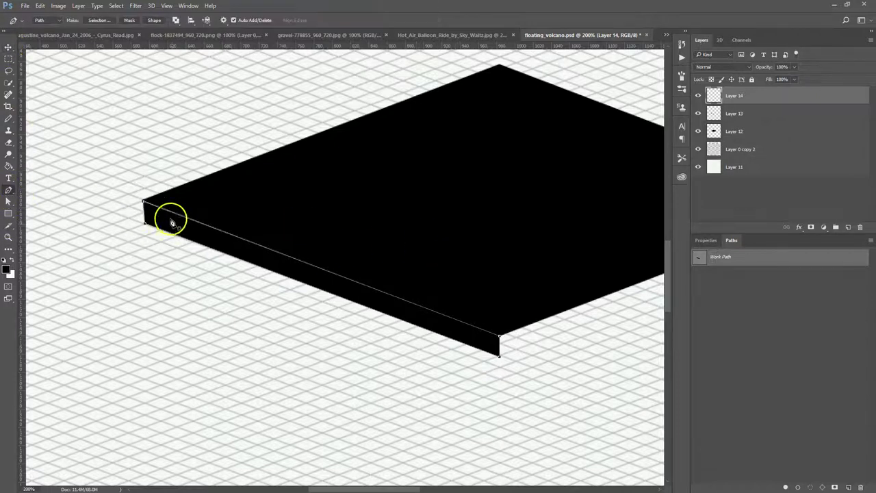
{"action": "left_click_drag", "start_coordinate": [535, 263], "coordinate": [280, 228]}
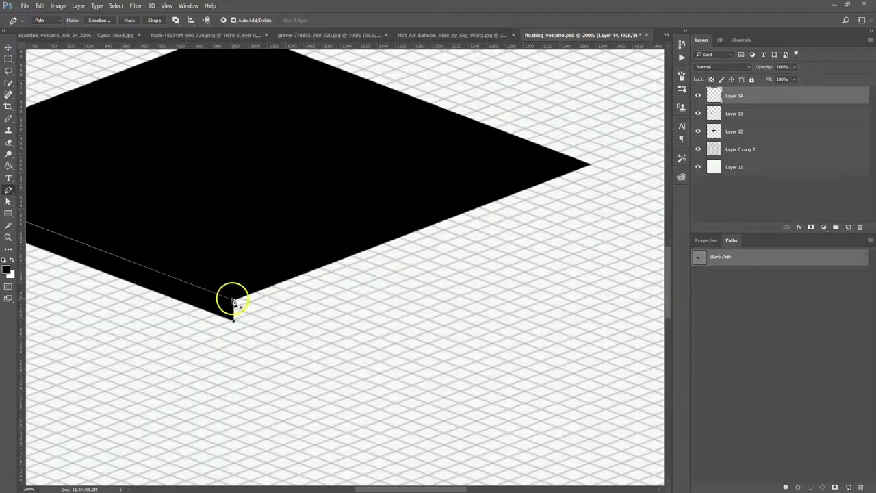
{"action": "left_click", "coordinate": [769, 303]}
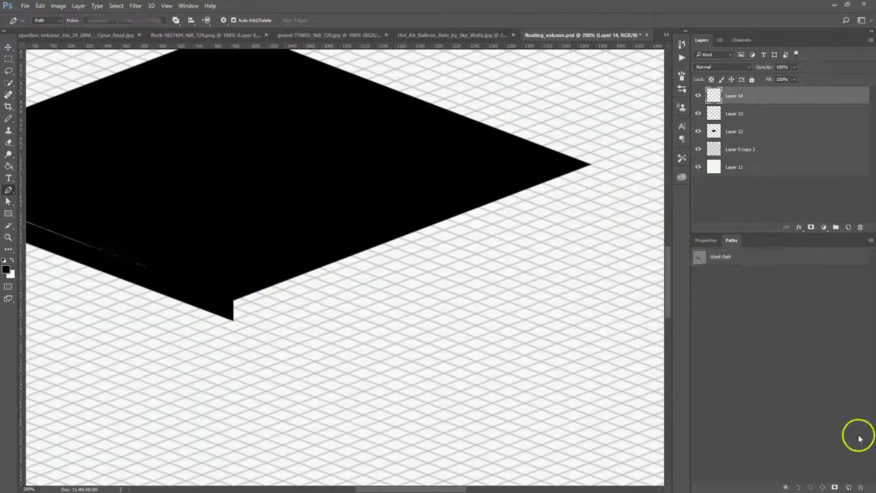
{"action": "left_click", "coordinate": [848, 487]}
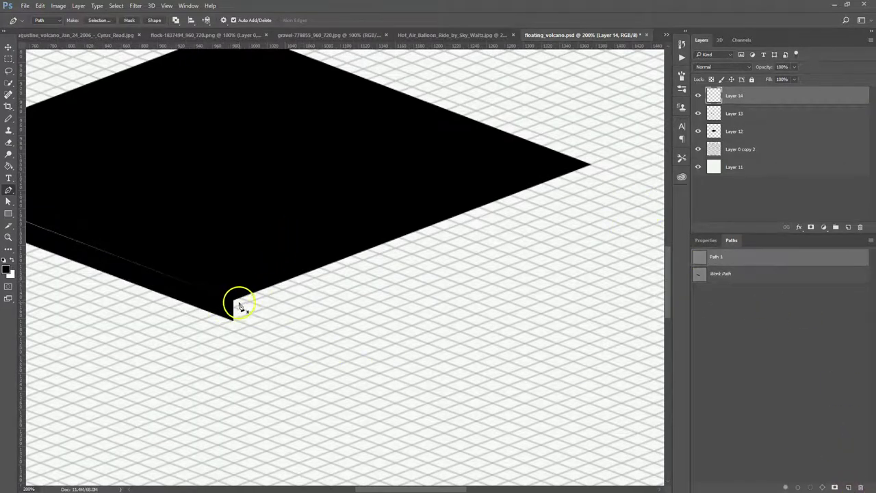
{"action": "left_click_drag", "start_coordinate": [234, 301], "coordinate": [239, 323]}
{"action": "left_click", "coordinate": [588, 181]}
{"action": "left_click", "coordinate": [234, 301]}
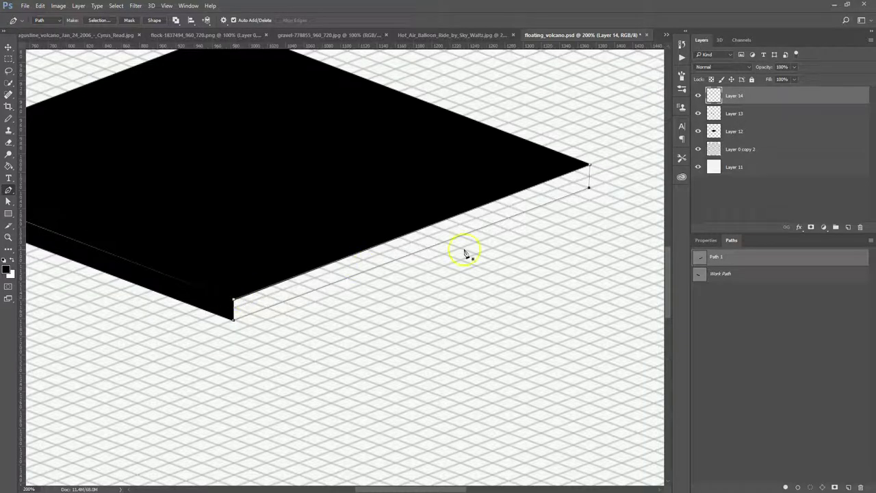
Fill the lower-right side face path with the foreground color in Normal mode at 100% opacity, and deselect the path
{"action": "right_click", "coordinate": [547, 199]}
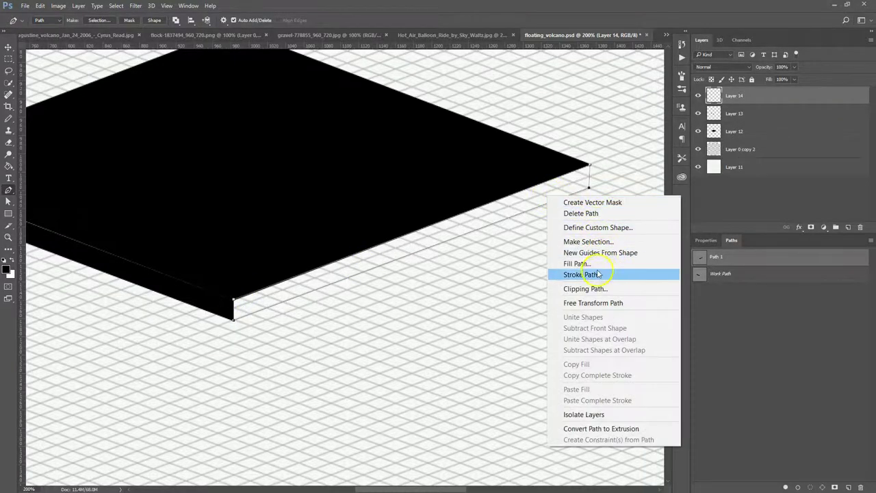
{"action": "left_click", "coordinate": [597, 261]}
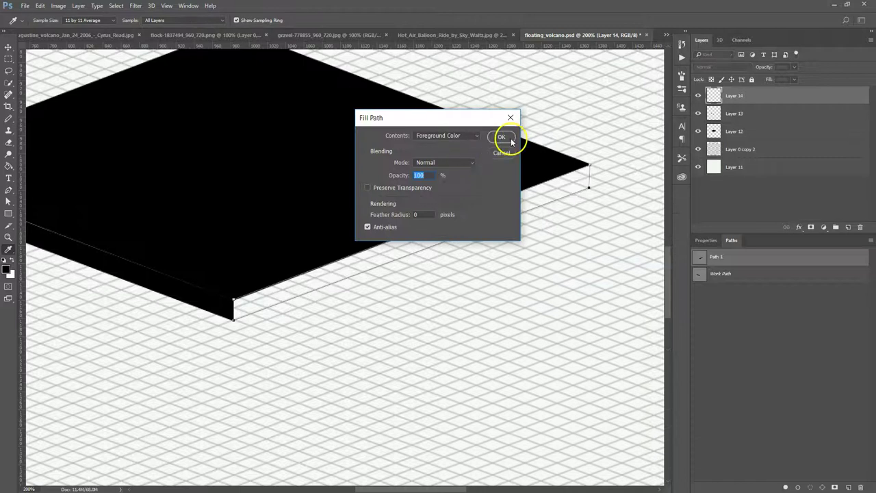
{"action": "left_click", "coordinate": [500, 136]}
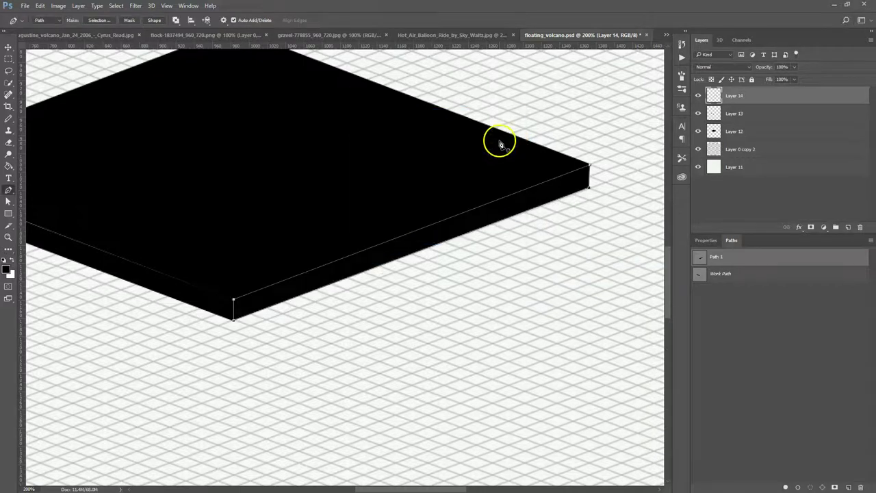
{"action": "left_click", "coordinate": [793, 359]}
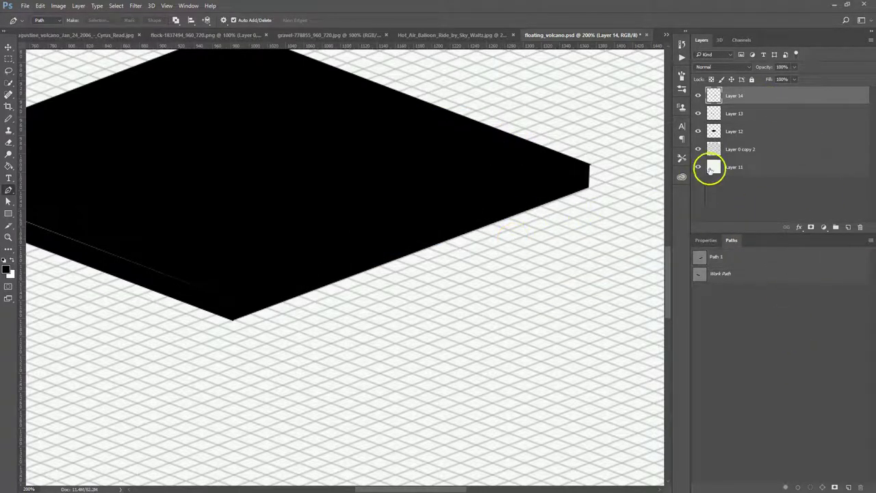
Make Layer 12, the slab's diamond top, the active layer
{"action": "left_click", "coordinate": [761, 132]}
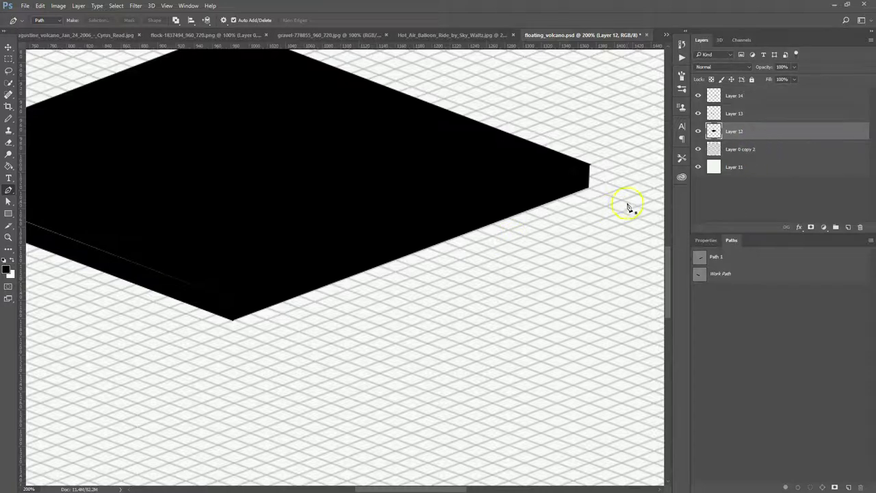
{"action": "key", "text": "ctrl+minus"}
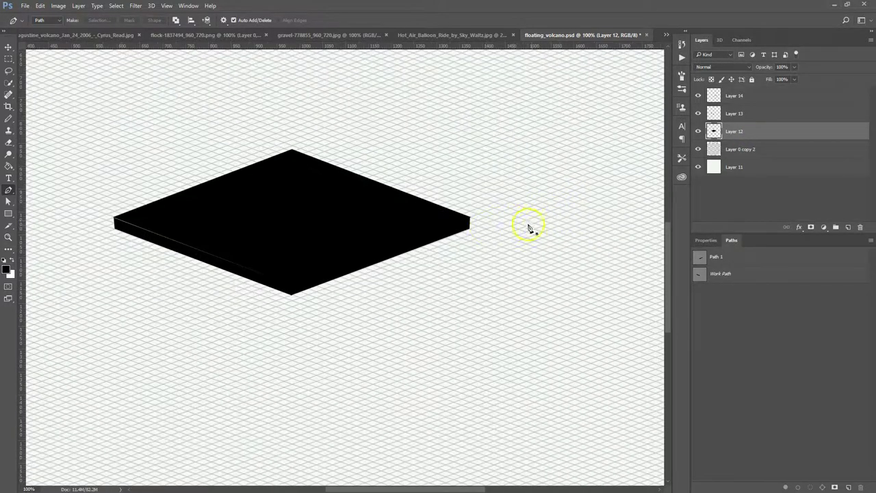
{"action": "left_click_drag", "start_coordinate": [451, 155], "coordinate": [490, 200]}
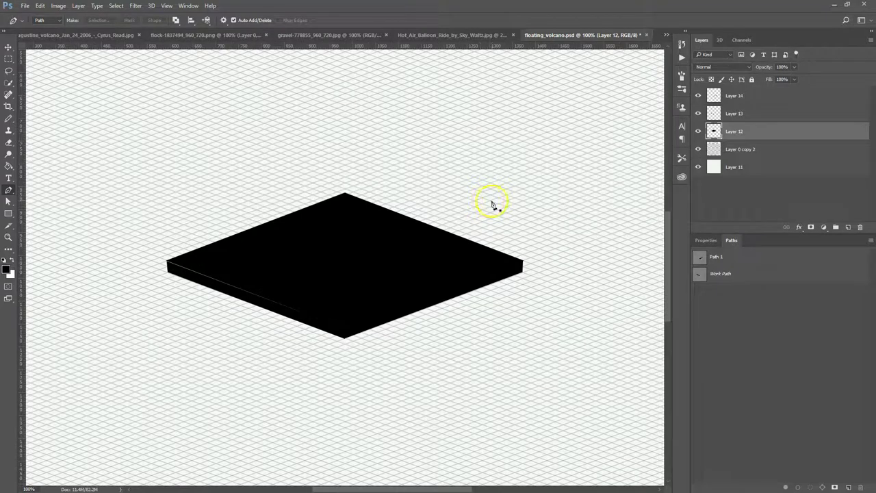
In the Augustine volcano photo, start a Pen path at the crater's left rim and trace the left slope down to the island's left shore
{"action": "left_click", "coordinate": [113, 35]}
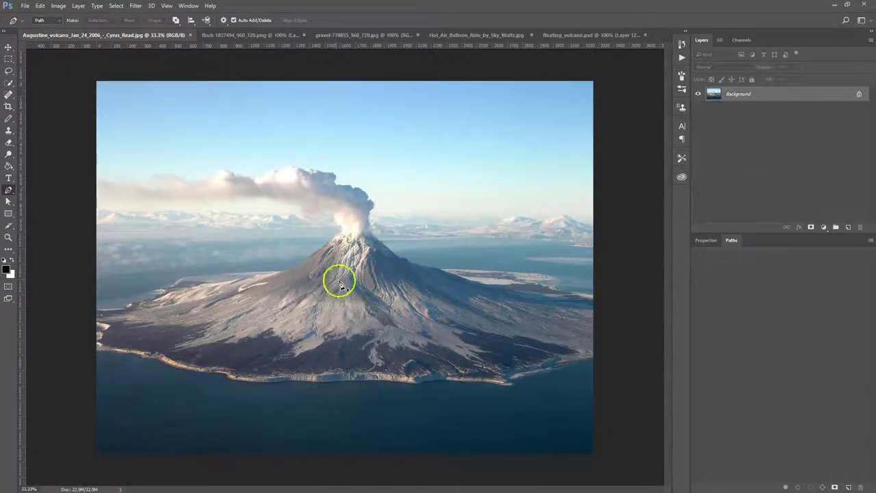
{"action": "left_click", "coordinate": [9, 71]}
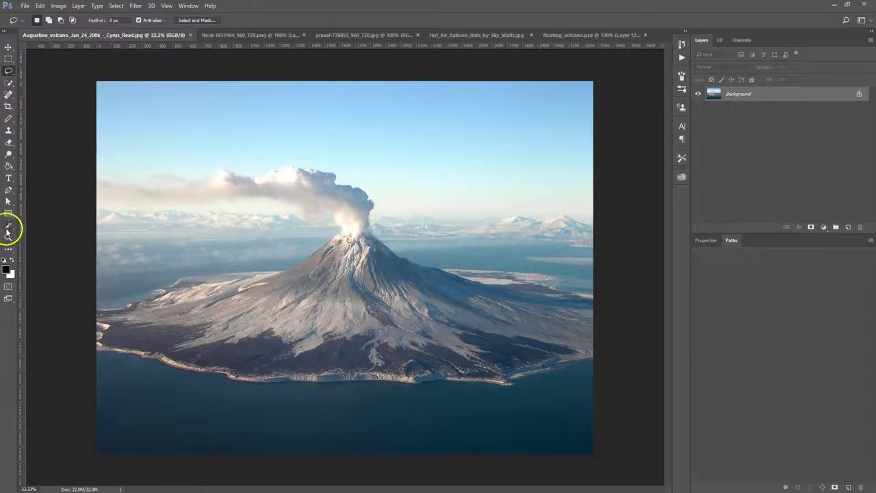
{"action": "left_click", "coordinate": [9, 190]}
{"action": "left_click", "coordinate": [341, 231]}
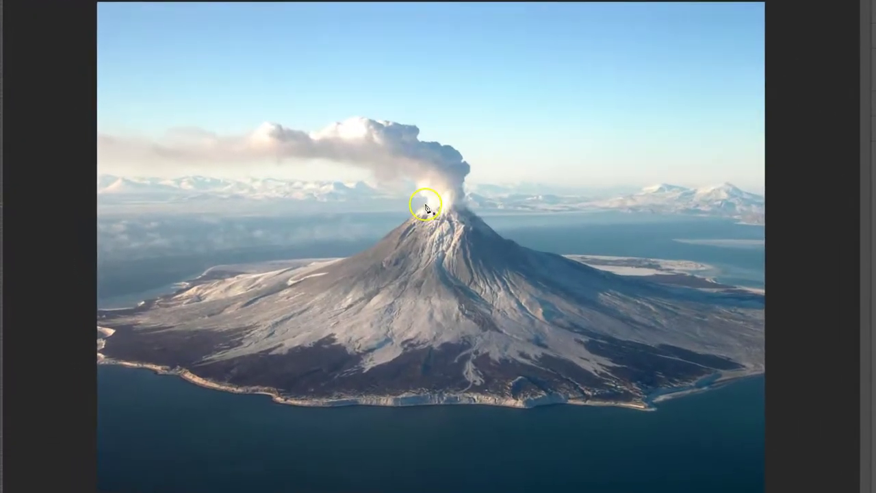
{"action": "left_click", "coordinate": [405, 226]}
{"action": "left_click", "coordinate": [392, 231]}
{"action": "left_click", "coordinate": [377, 238]}
{"action": "left_click", "coordinate": [360, 254]}
{"action": "left_click", "coordinate": [265, 264]}
{"action": "left_click", "coordinate": [244, 262]}
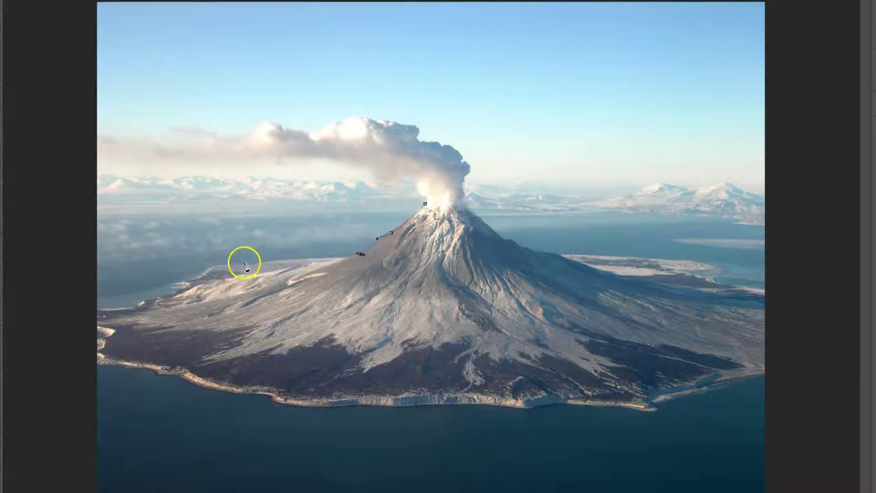
{"action": "left_click", "coordinate": [179, 262]}
{"action": "left_click", "coordinate": [170, 296]}
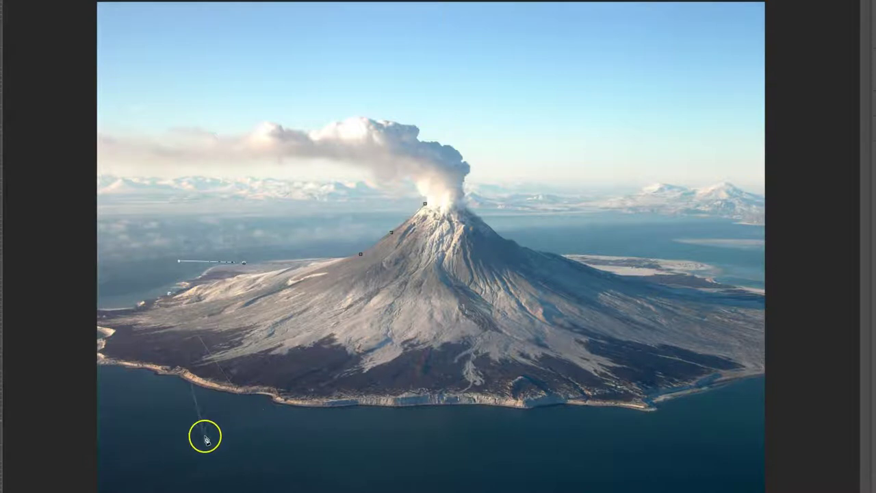
Continue the path through the water below the island, trace up the volcano's right slope, and close it across the crater
{"action": "left_click", "coordinate": [193, 444]}
{"action": "left_click", "coordinate": [750, 349]}
{"action": "left_click", "coordinate": [659, 288]}
{"action": "left_click", "coordinate": [601, 271]}
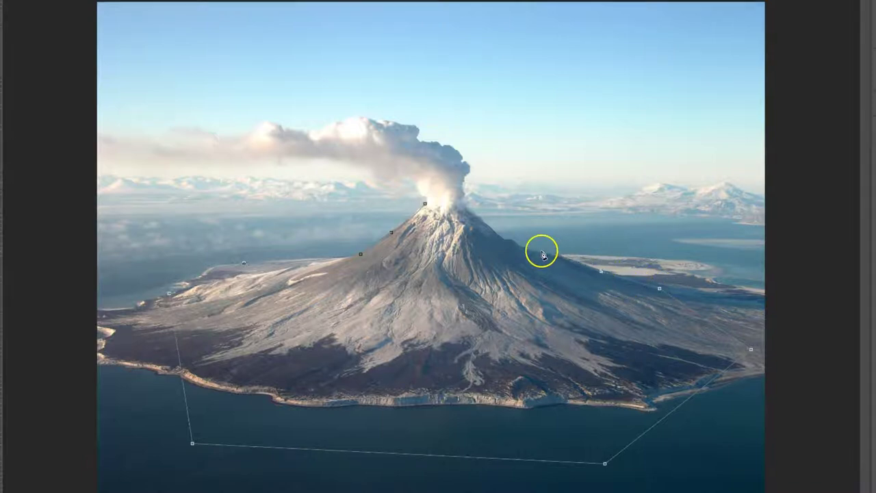
{"action": "left_click_drag", "start_coordinate": [531, 251], "coordinate": [513, 255]}
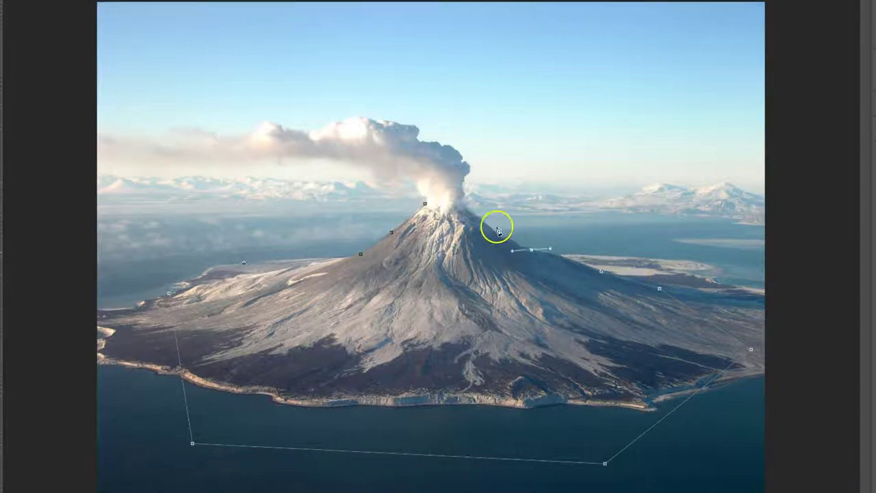
{"action": "left_click_drag", "start_coordinate": [514, 241], "coordinate": [505, 238]}
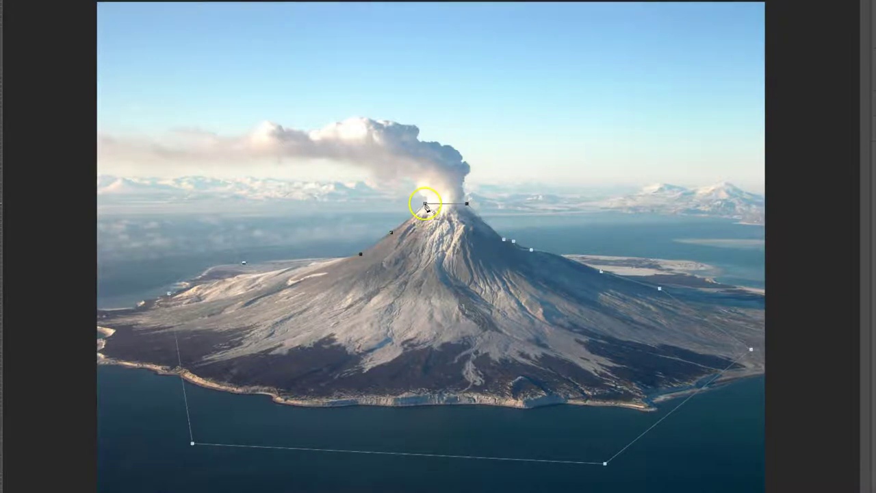
Convert the closed volcano path to a new anti-aliased selection and copy the cutout into floating_volcano.psd above Layer 12
{"action": "right_click", "coordinate": [507, 307]}
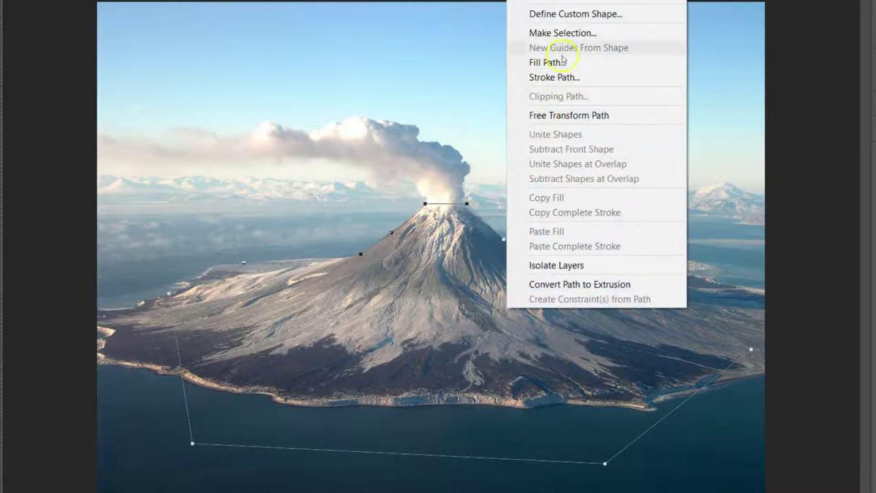
{"action": "left_click", "coordinate": [579, 34]}
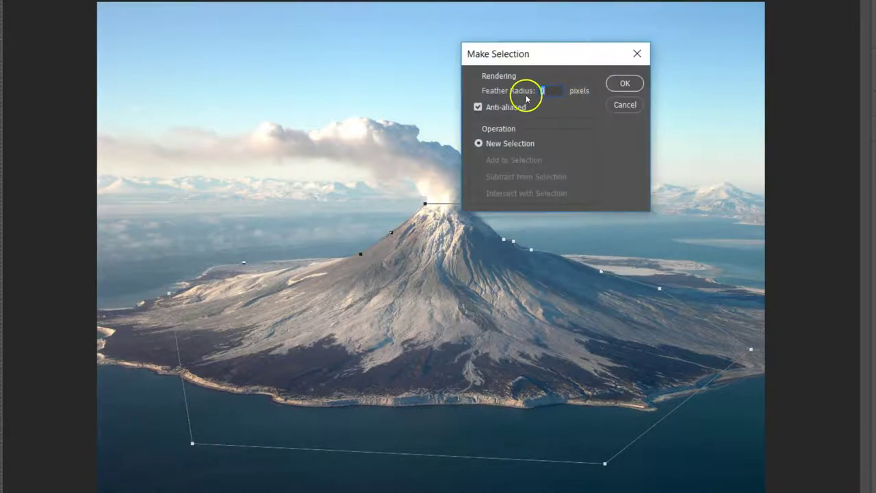
{"action": "left_click", "coordinate": [625, 84]}
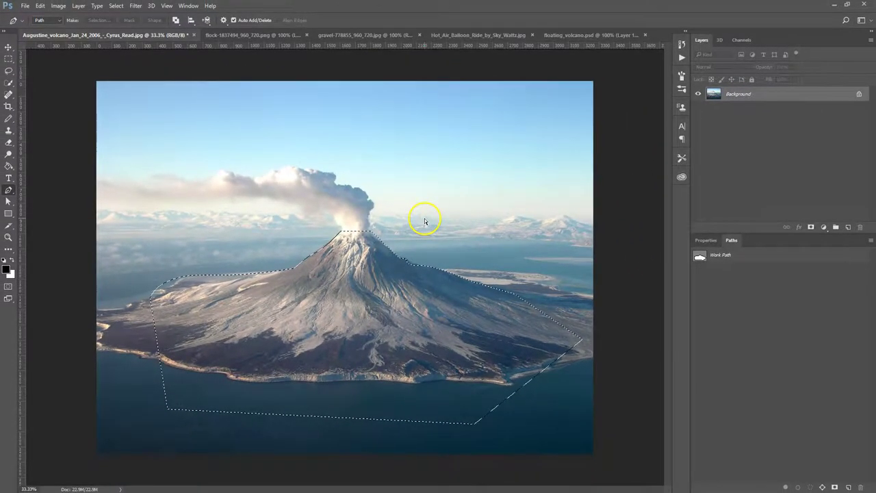
{"action": "left_click", "coordinate": [612, 34]}
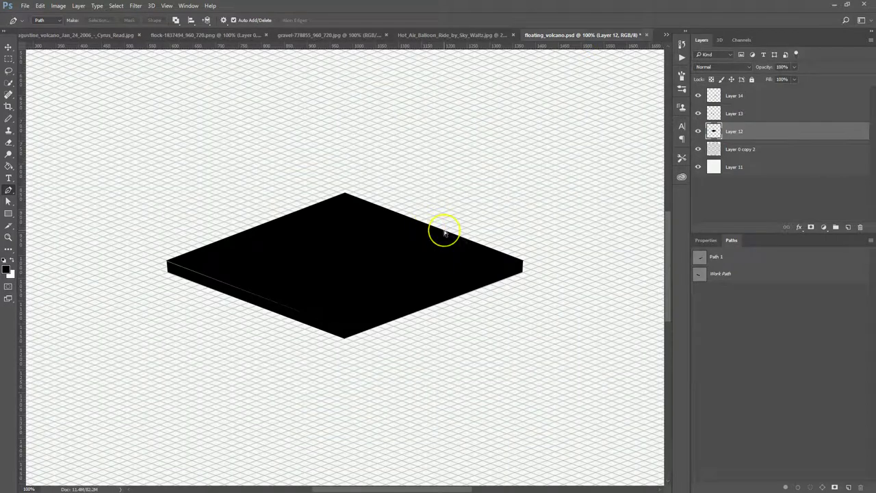
{"action": "key", "text": "ctrl+v"}
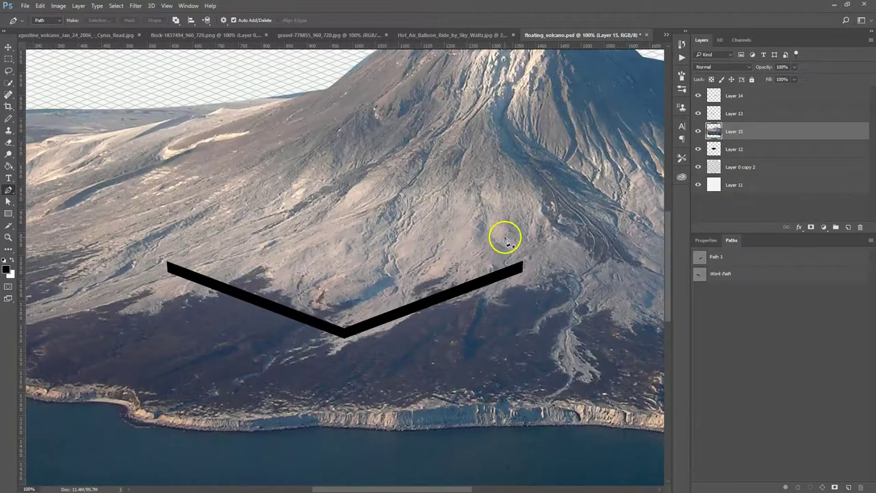
Scale the pasted volcano proportionally to about 28% and position it over the slab so it spans the diamond's width
{"action": "key", "text": "ctrl+minus"}
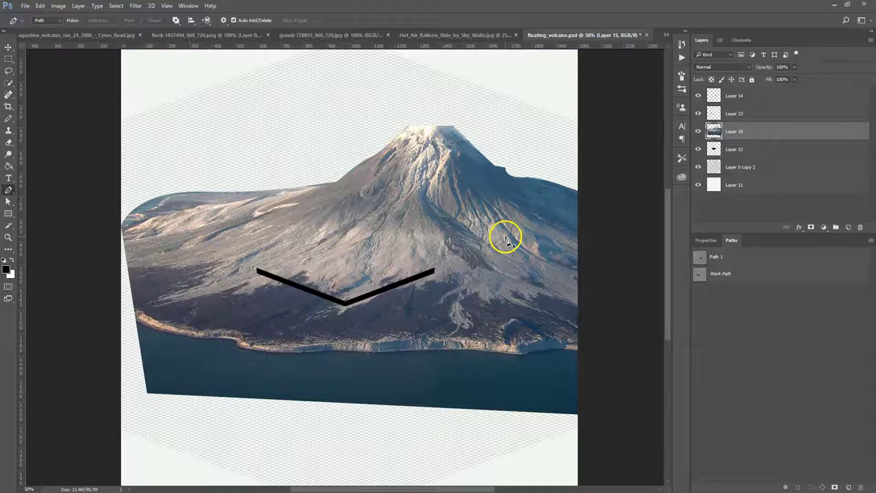
{"action": "key", "text": "ctrl+t"}
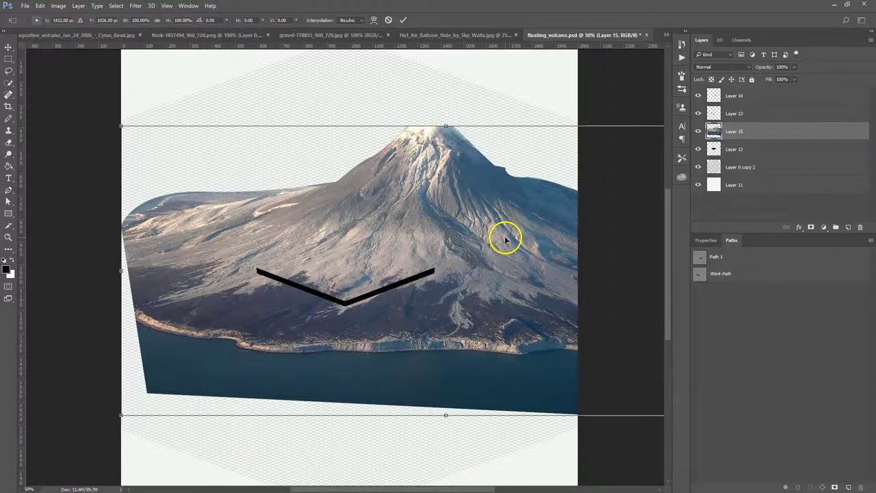
{"action": "left_click_drag", "start_coordinate": [120, 125], "coordinate": [513, 366]}
{"action": "left_click_drag", "start_coordinate": [573, 364], "coordinate": [273, 264]}
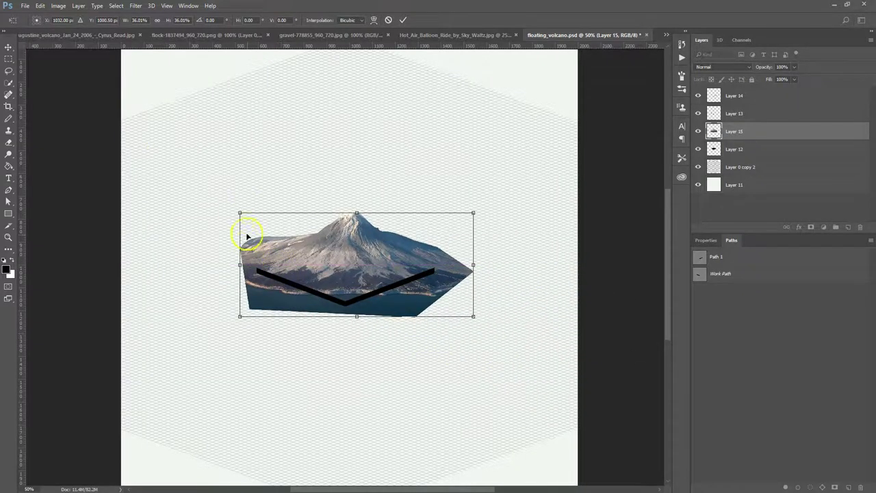
{"action": "left_click_drag", "start_coordinate": [240, 212], "coordinate": [324, 251]}
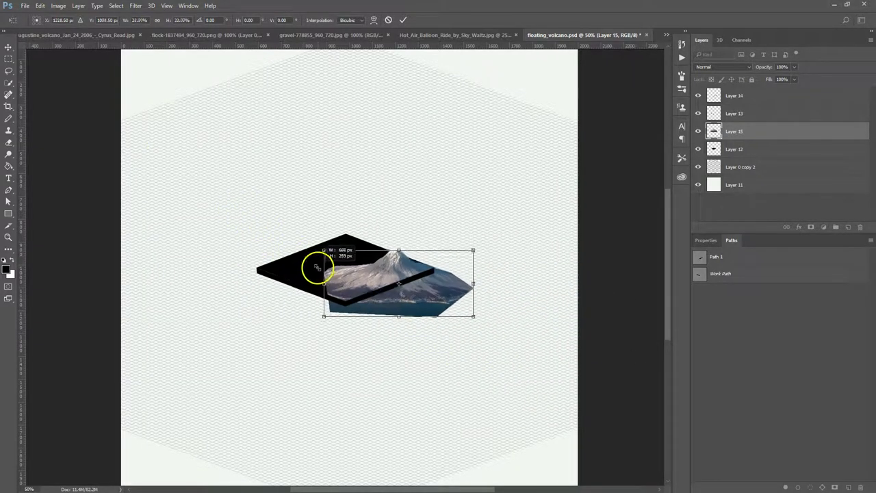
{"action": "left_click_drag", "start_coordinate": [416, 289], "coordinate": [385, 270]}
{"action": "left_click_drag", "start_coordinate": [403, 236], "coordinate": [440, 219]}
{"action": "left_click_drag", "start_coordinate": [370, 258], "coordinate": [368, 267]}
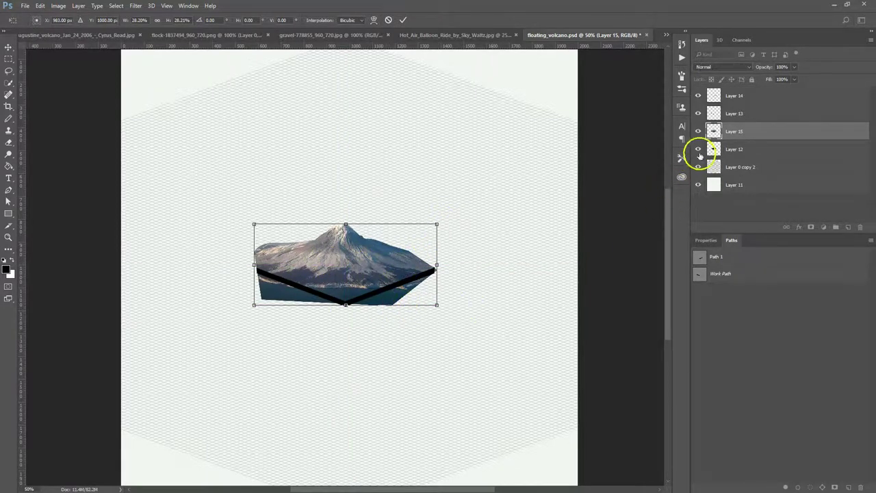
{"action": "key", "text": "Return"}
Apply the volcano's transform and lower the opacity of Layer 15 to 84%
{"action": "key", "text": "p"}
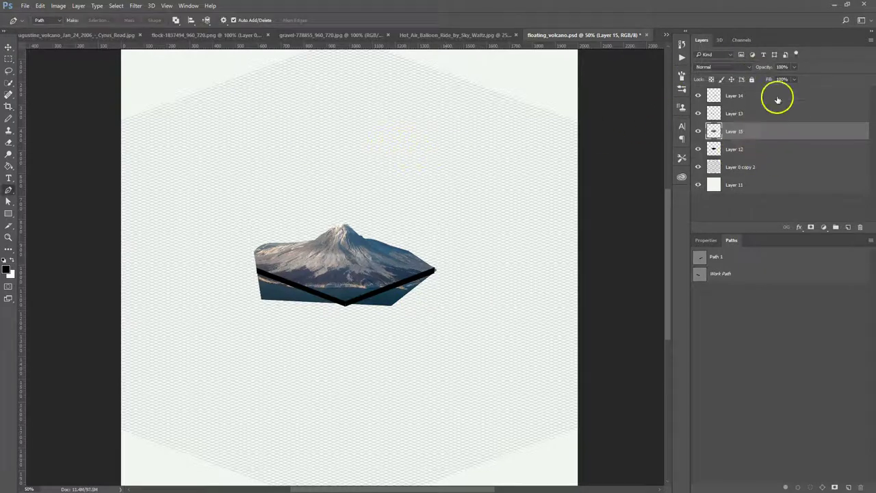
{"action": "left_click", "coordinate": [753, 148]}
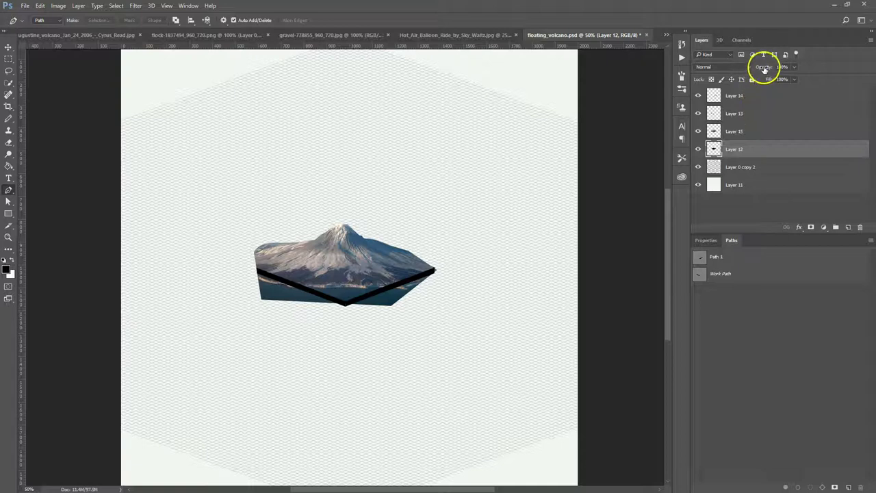
{"action": "left_click", "coordinate": [758, 130]}
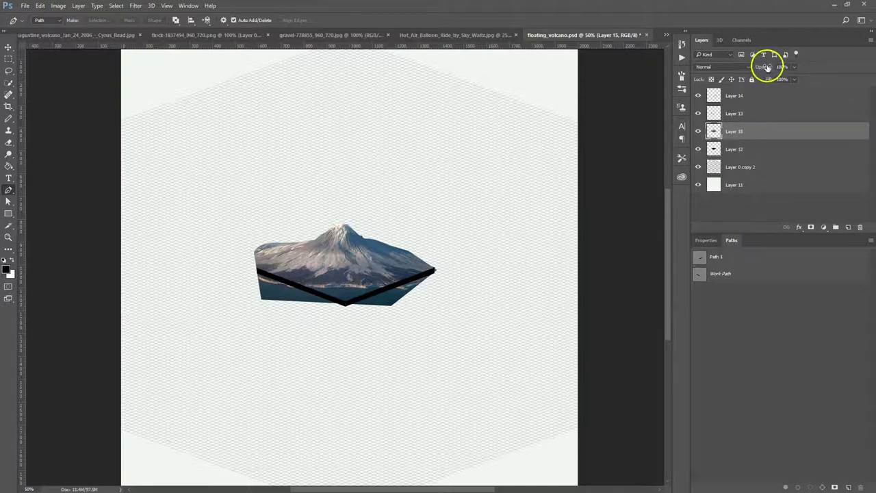
{"action": "left_click_drag", "start_coordinate": [764, 64], "coordinate": [755, 71]}
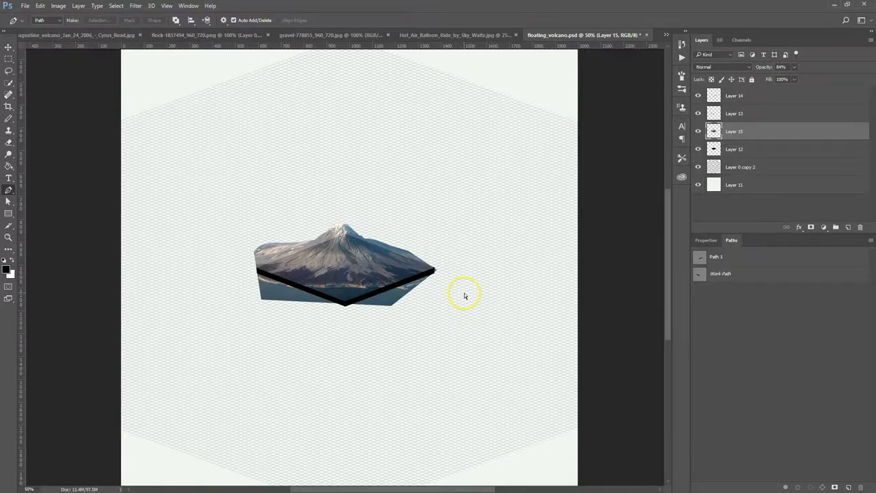
{"action": "key", "text": "ctrl+1"}
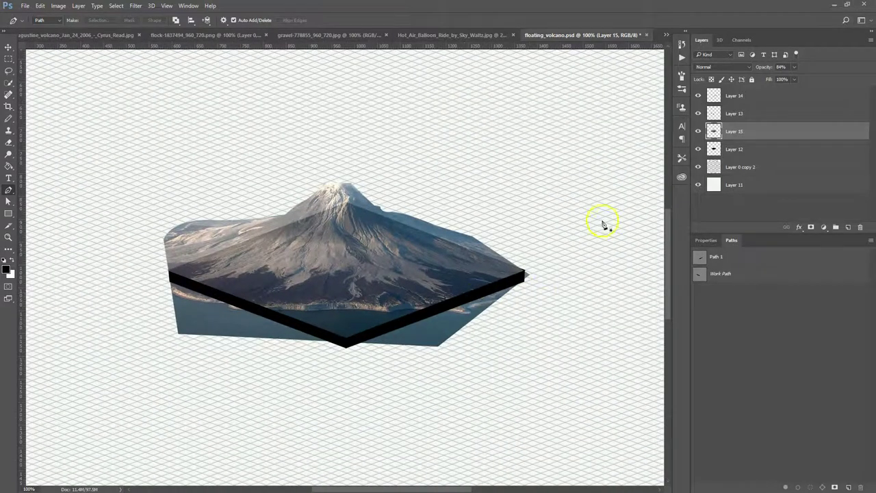
Load the diamond on Layer 12 as a selection, invert it, and use it to add a layer mask to Layer 15
{"action": "left_click", "coordinate": [777, 148]}
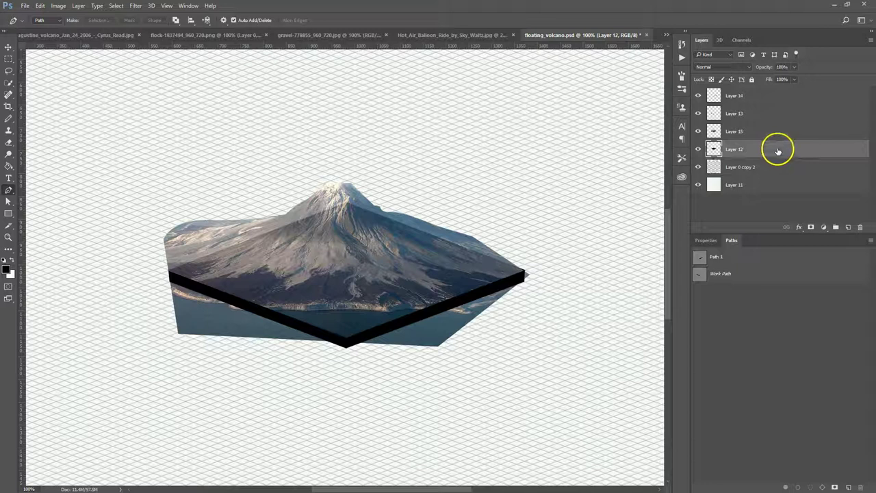
{"action": "left_click", "coordinate": [714, 151], "text": "ctrl"}
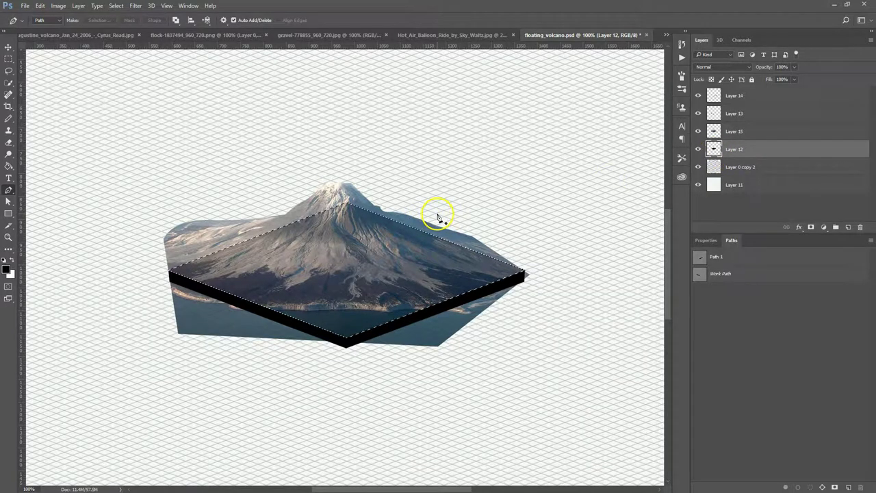
{"action": "left_click", "coordinate": [783, 134]}
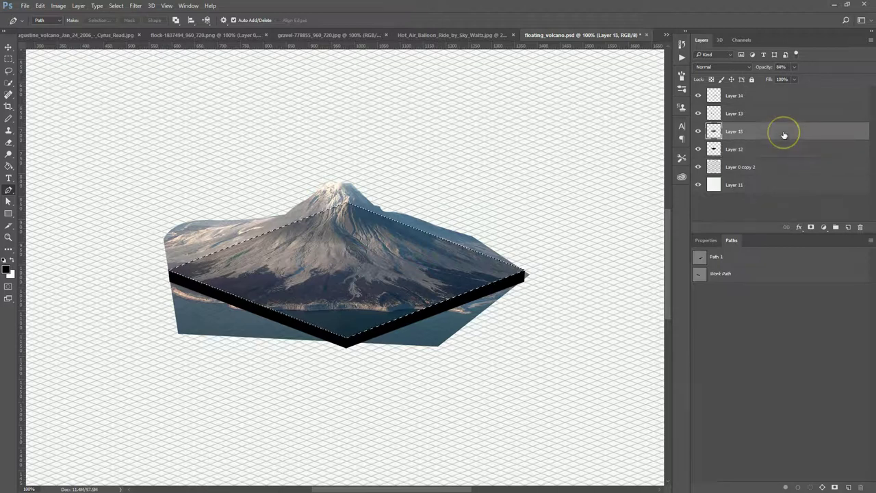
{"action": "left_click", "coordinate": [768, 154]}
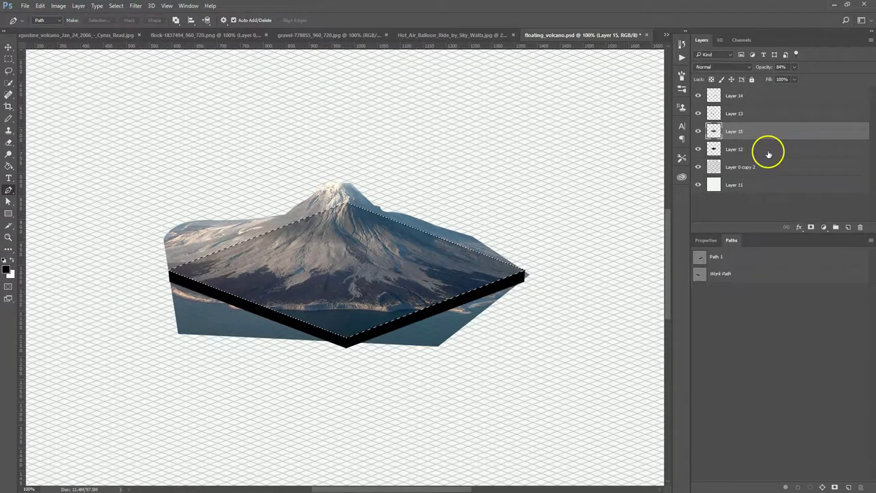
{"action": "left_click", "coordinate": [116, 5]}
{"action": "left_click", "coordinate": [137, 50]}
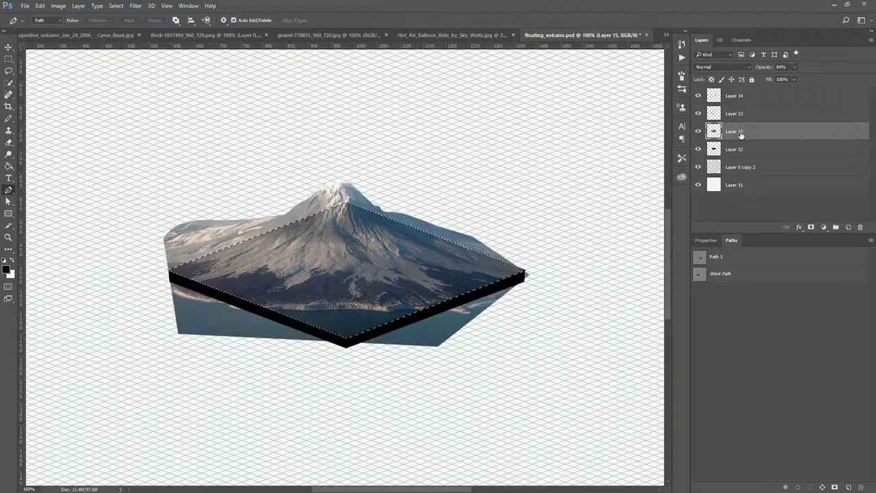
{"action": "left_click", "coordinate": [811, 228]}
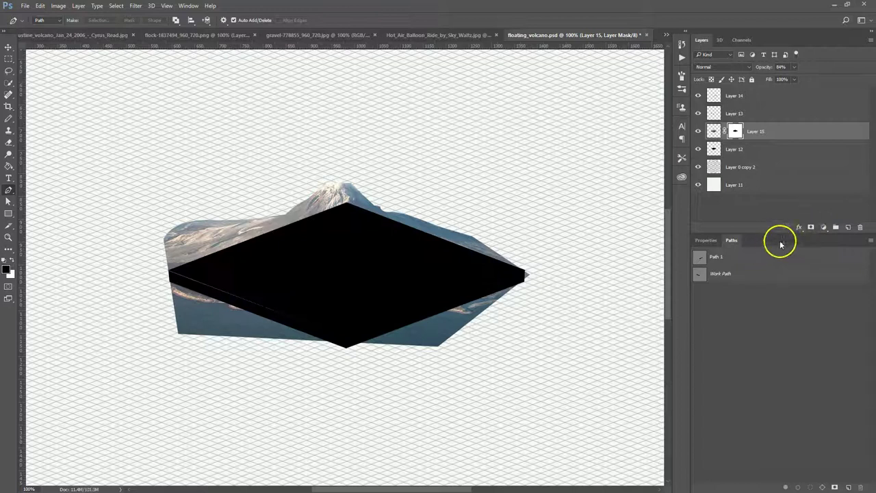
Invert Layer 15's mask so only the diamond area of the volcano shows, and set the layer's opacity to 100%
{"action": "left_click", "coordinate": [707, 241]}
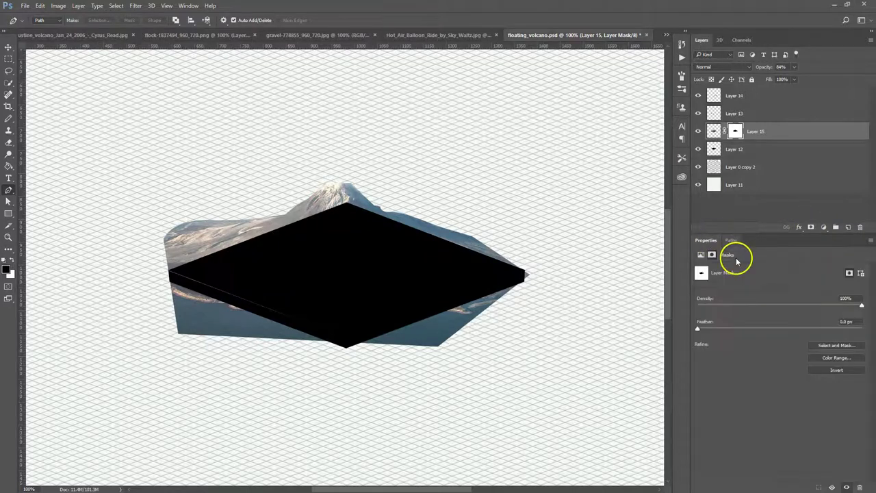
{"action": "left_click", "coordinate": [836, 370]}
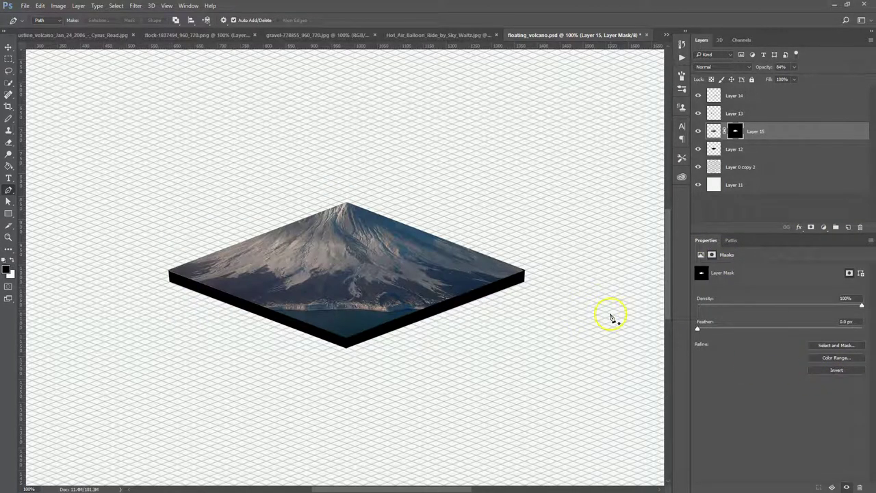
{"action": "left_click", "coordinate": [712, 132]}
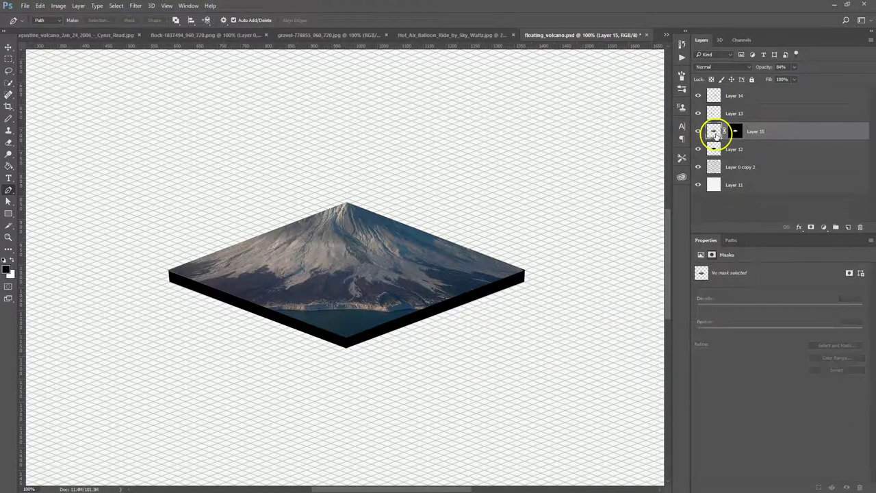
{"action": "left_click_drag", "start_coordinate": [763, 70], "coordinate": [793, 70]}
{"action": "key", "text": "Return"}
{"action": "left_click", "coordinate": [776, 151]}
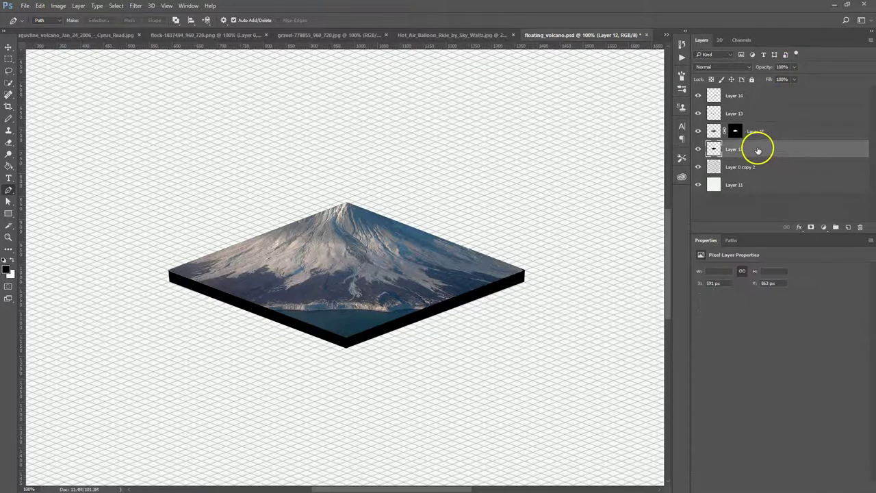
{"action": "left_click", "coordinate": [785, 134]}
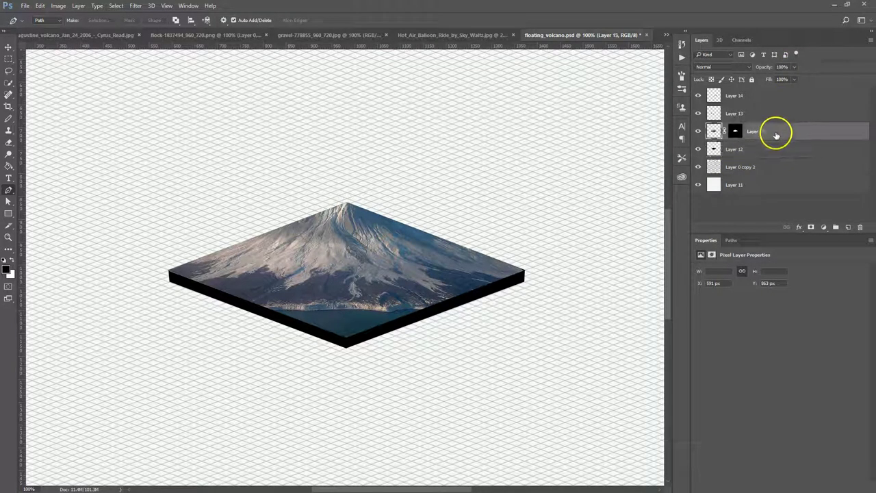
{"action": "left_click", "coordinate": [735, 130]}
{"action": "mouse_move", "coordinate": [761, 68]}
{"action": "left_mouse_down"}
{"action": "mouse_move", "coordinate": [745, 69]}
{"action": "mouse_move", "coordinate": [774, 71]}
{"action": "left_mouse_up"}
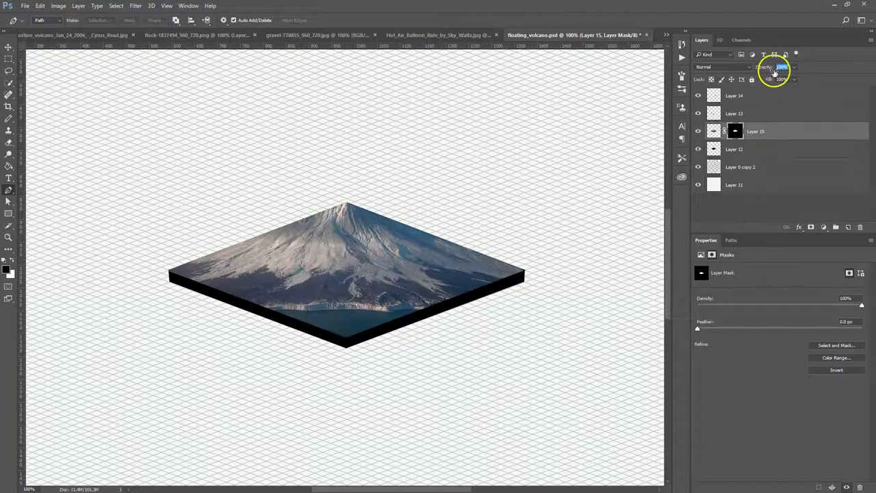
{"action": "left_click", "coordinate": [714, 131]}
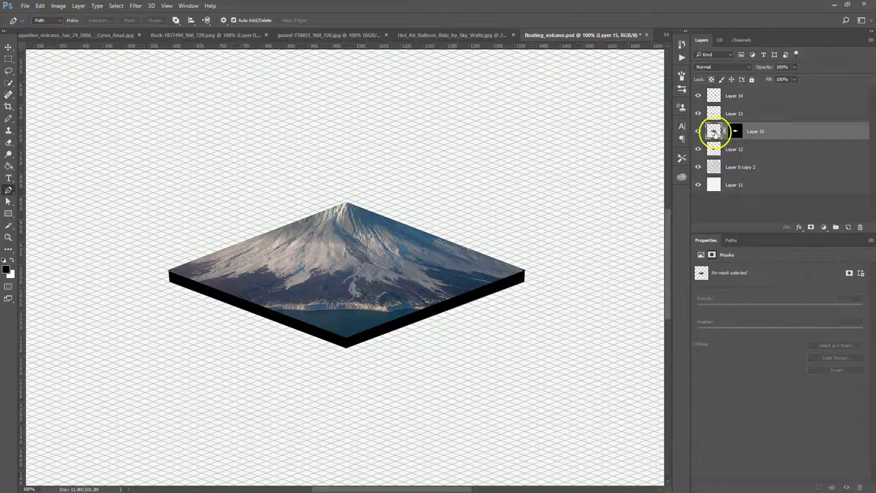
{"action": "left_click_drag", "start_coordinate": [714, 135], "coordinate": [741, 135]}
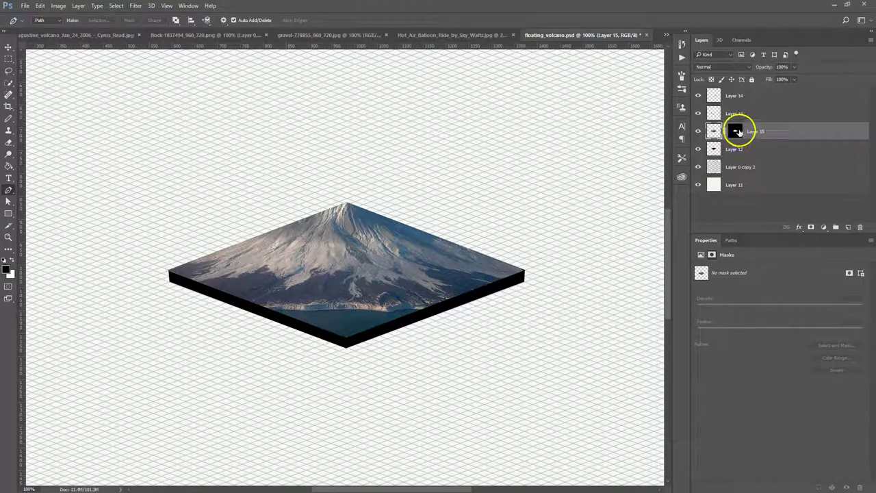
Disable the mask on Layer 15 and lower the volcano image's opacity to 61% so the slab shows through
{"action": "left_click", "coordinate": [735, 131], "text": "shift"}
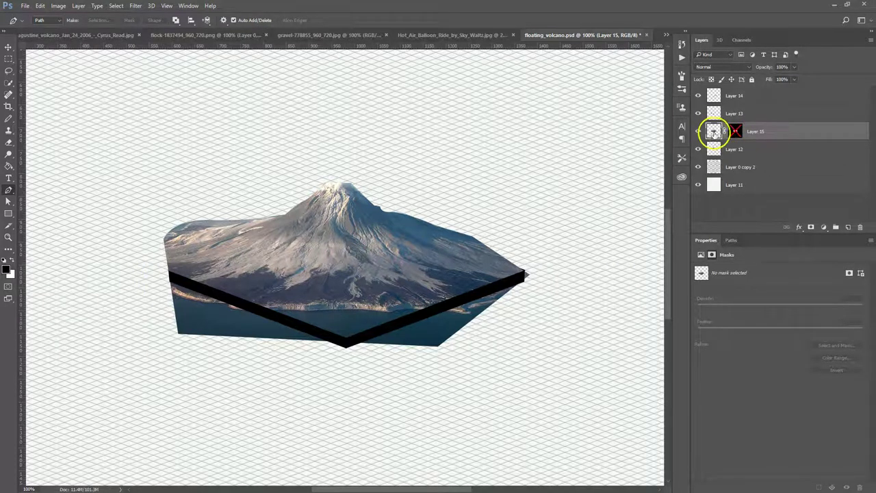
{"action": "left_click", "coordinate": [748, 150]}
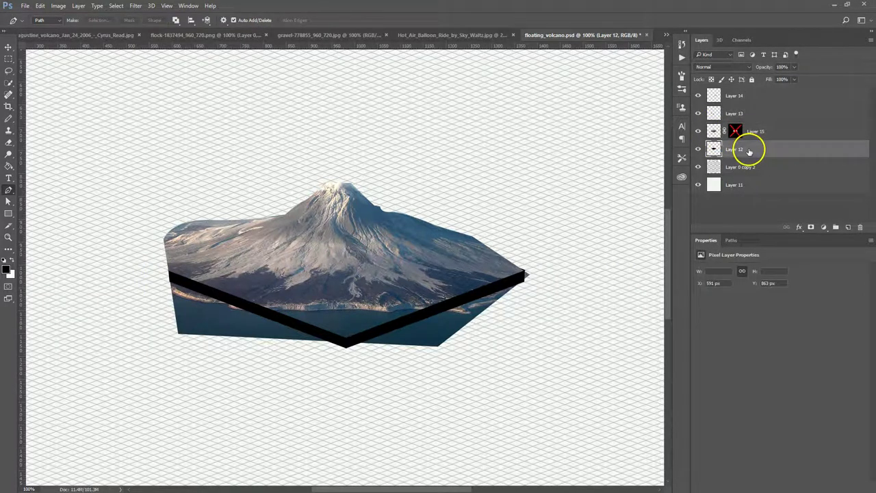
{"action": "left_click", "coordinate": [716, 135]}
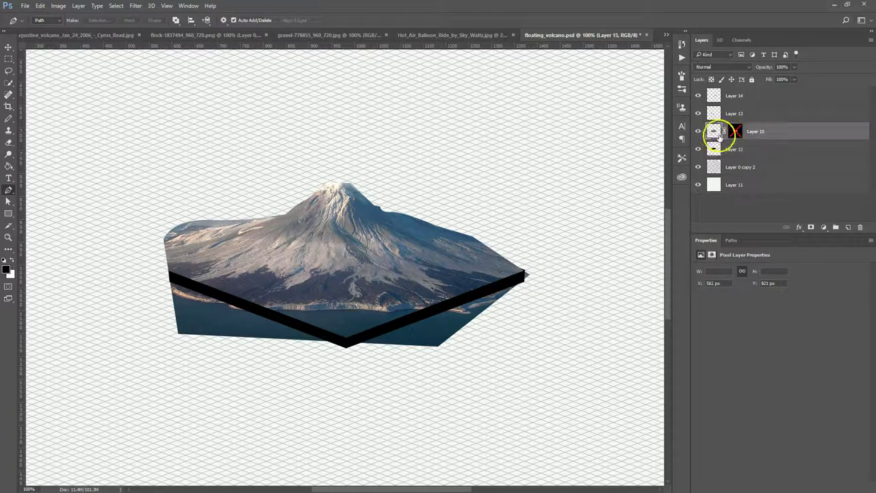
{"action": "left_click", "coordinate": [780, 66]}
{"action": "type", "text": "65"}
{"action": "key", "text": "Return"}
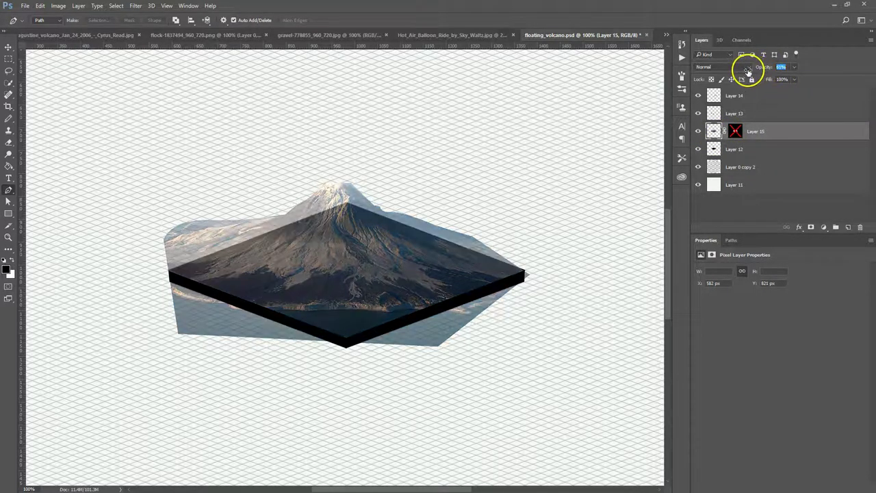
{"action": "left_click", "coordinate": [716, 131]}
{"action": "left_click", "coordinate": [716, 134]}
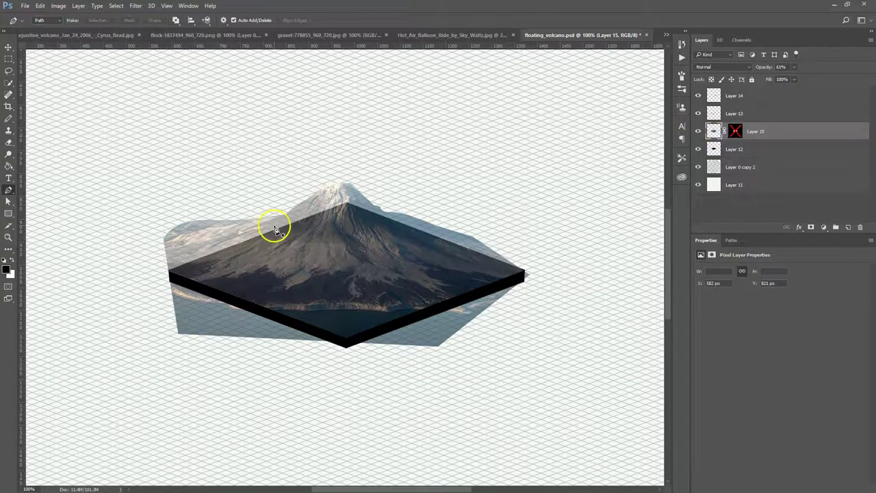
Trace a closed Pen path from the slab's left corner over the crater to its right corner and convert it to a new anti-aliased selection
{"action": "left_click", "coordinate": [169, 273]}
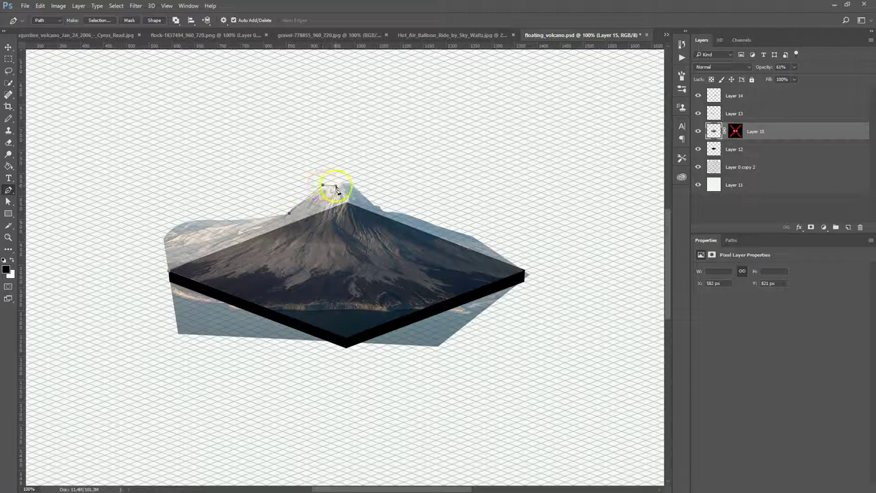
{"action": "left_click", "coordinate": [371, 205]}
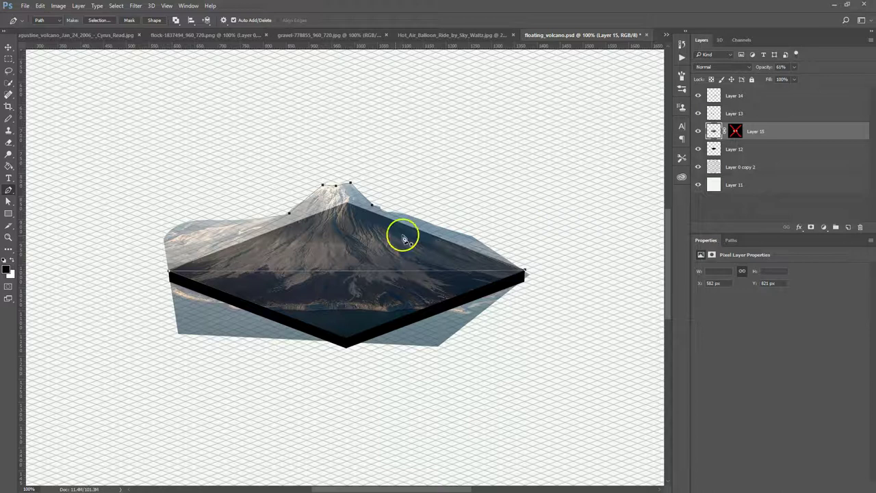
{"action": "right_click", "coordinate": [373, 239]}
{"action": "left_click", "coordinate": [440, 288]}
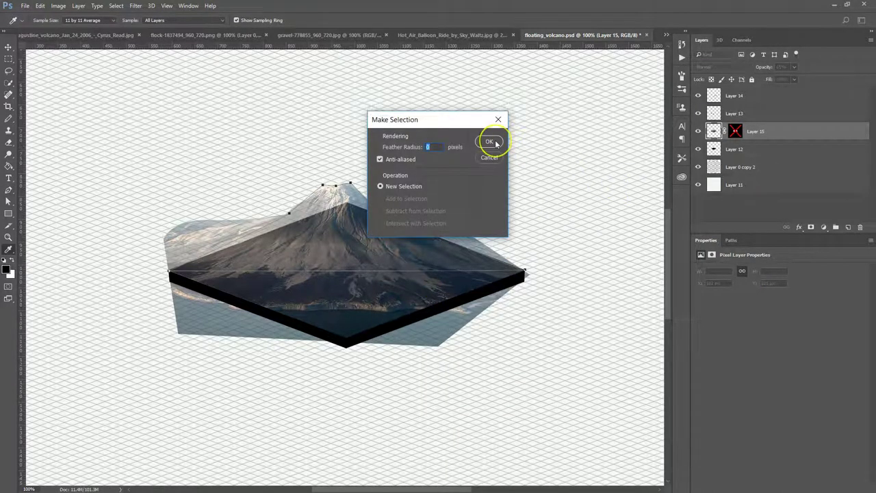
{"action": "left_click", "coordinate": [496, 143]}
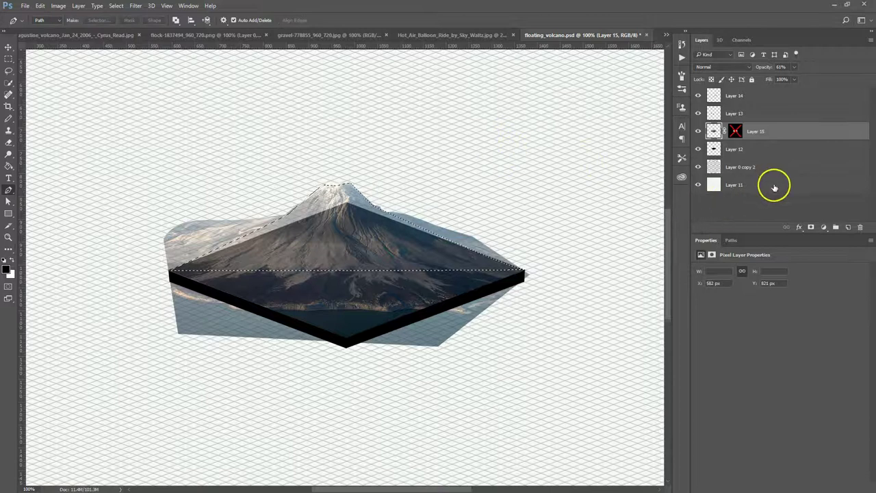
Reveal the selected peak by filling it white on Layer 15's re-enabled mask, and restore the layer's opacity to 100%
{"action": "left_click", "coordinate": [735, 130], "text": "shift"}
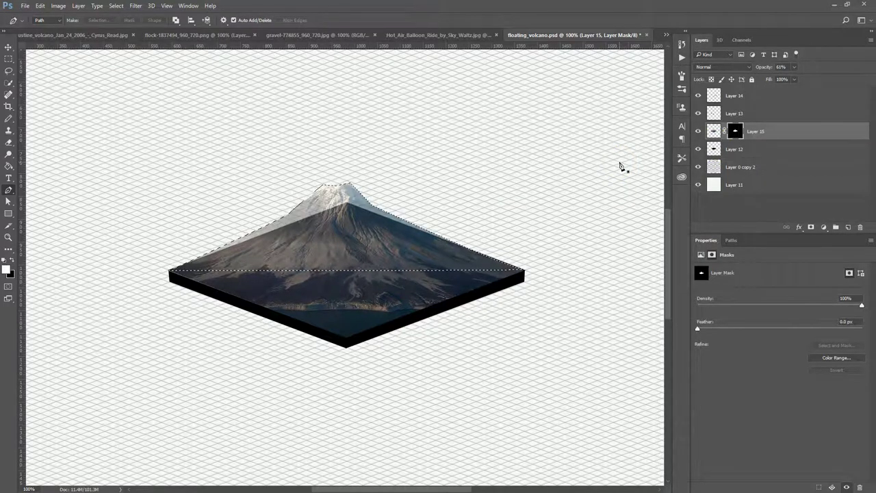
{"action": "left_click", "coordinate": [712, 131]}
{"action": "left_click_drag", "start_coordinate": [763, 66], "coordinate": [837, 69]}
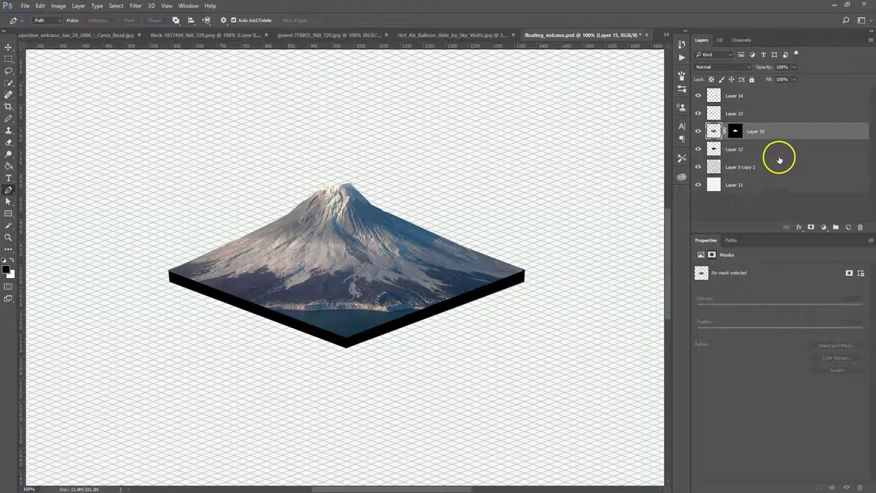
Copy the gravel photo into floating_volcano.psd directly above Layer 13 and clip it to that layer's left slab side
{"action": "left_click", "coordinate": [773, 117]}
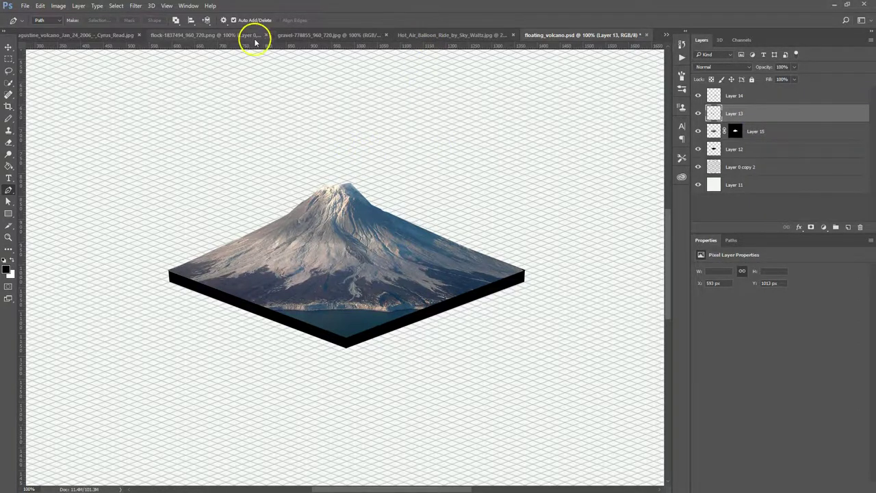
{"action": "left_click", "coordinate": [316, 34]}
{"action": "left_click", "coordinate": [9, 47]}
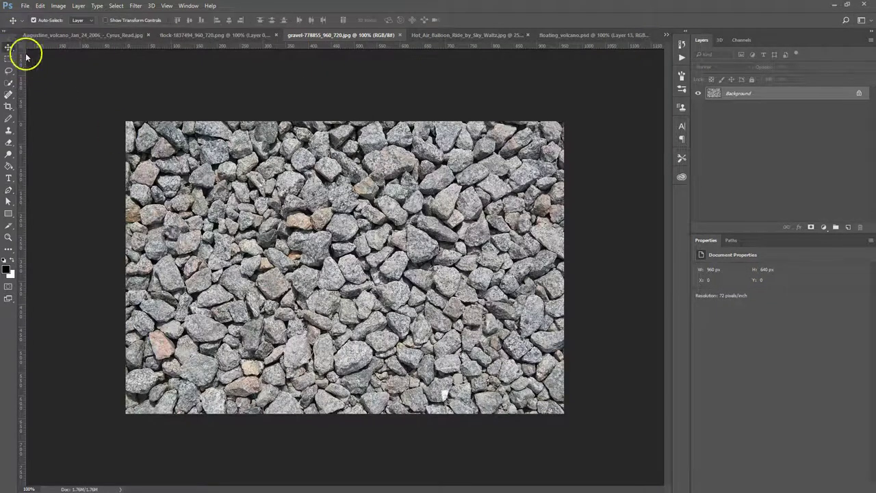
{"action": "left_click_drag", "start_coordinate": [320, 282], "coordinate": [296, 259]}
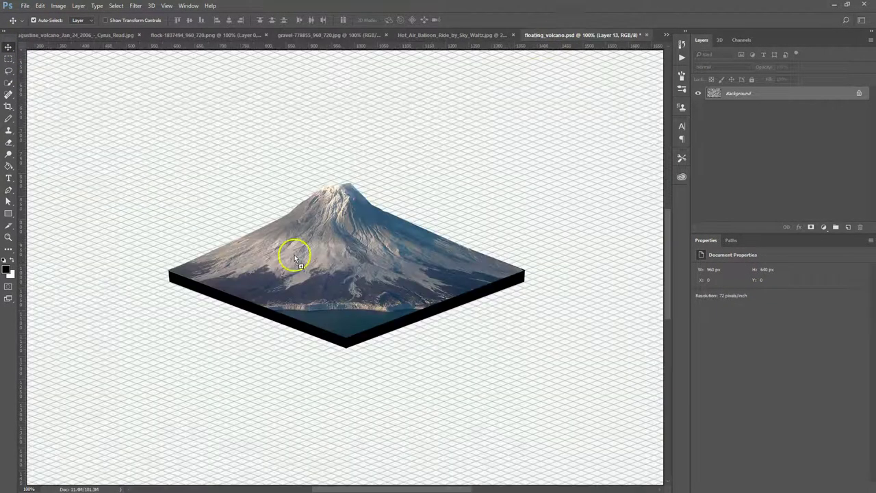
{"action": "left_click_drag", "start_coordinate": [228, 350], "coordinate": [228, 347]}
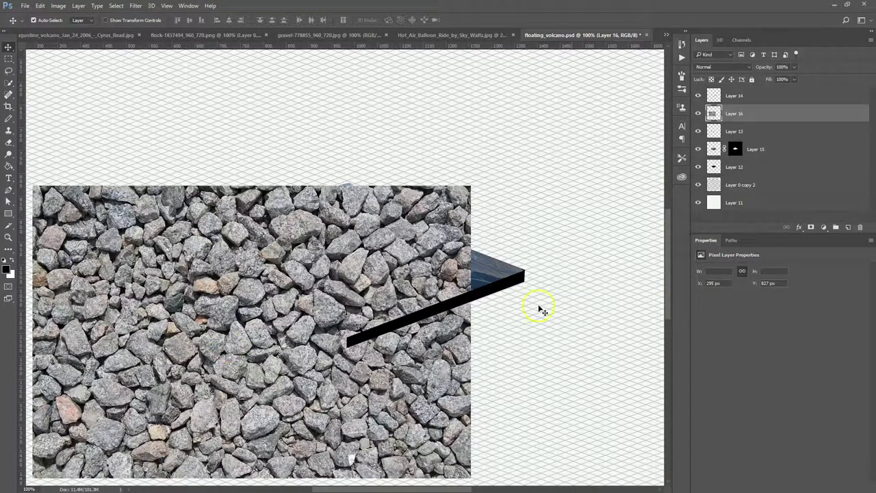
{"action": "left_click", "coordinate": [799, 122], "text": "alt"}
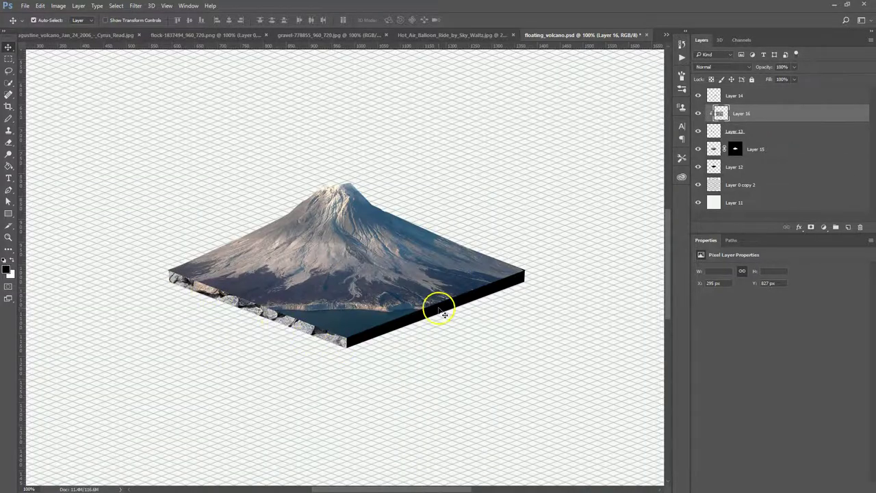
Scale the gravel on Layer 16 to about 48%, rotate it about 13.7° and position it along the slab's left side
{"action": "key", "text": "ctrl"}
{"action": "key", "text": "ctrl+t"}
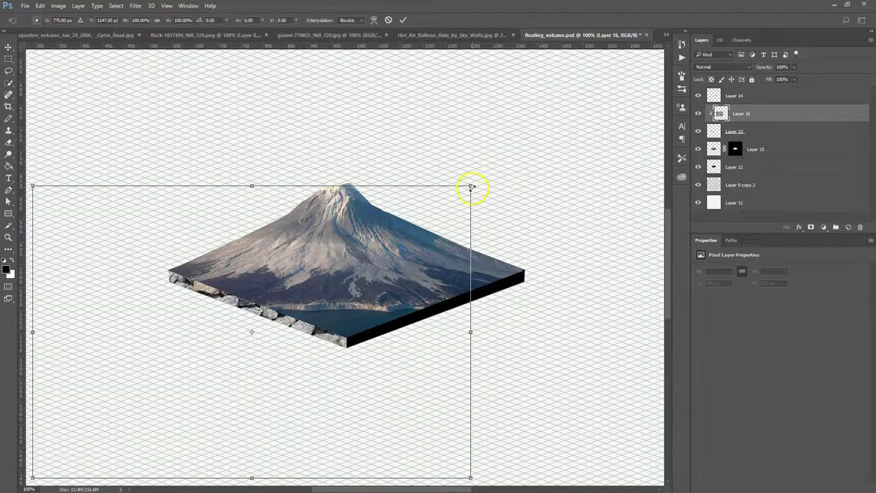
{"action": "left_click_drag", "start_coordinate": [472, 181], "coordinate": [333, 267]}
{"action": "left_click_drag", "start_coordinate": [372, 226], "coordinate": [393, 250]}
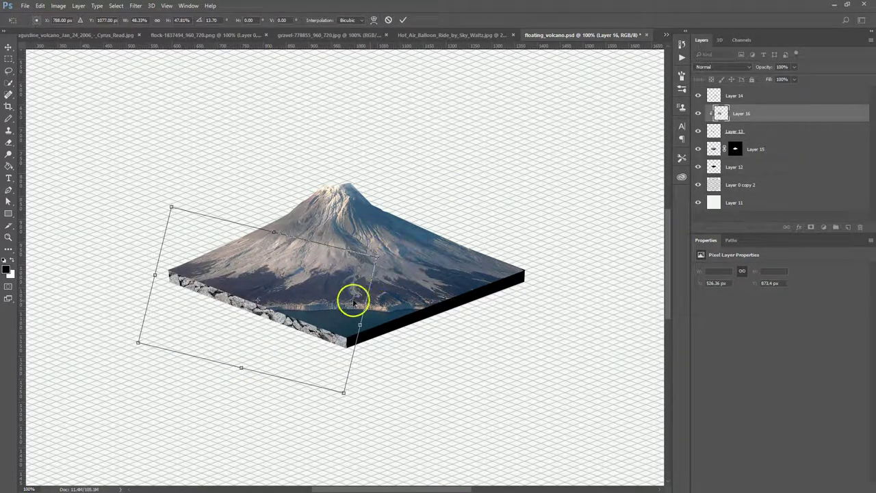
{"action": "key", "text": "Return"}
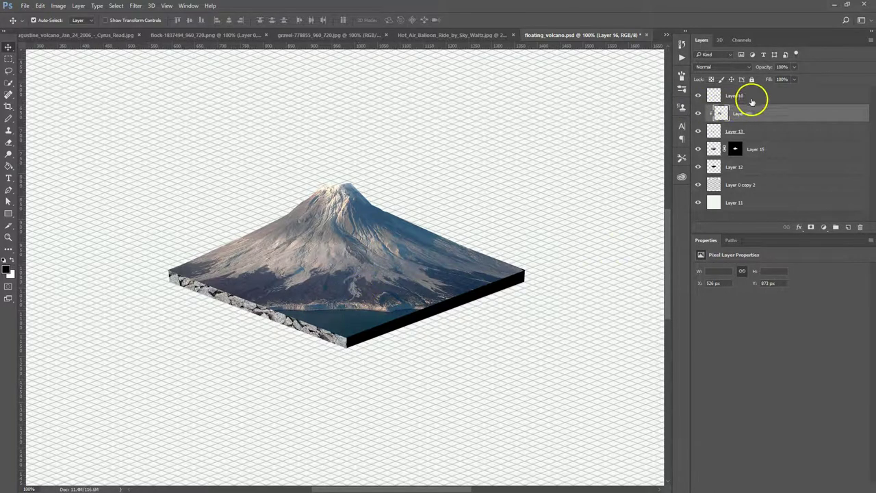
Copy the gravel photo into floating_volcano.psd above Layer 14 and clip it to that layer's right slab side
{"action": "left_click", "coordinate": [753, 95]}
{"action": "left_click", "coordinate": [332, 35]}
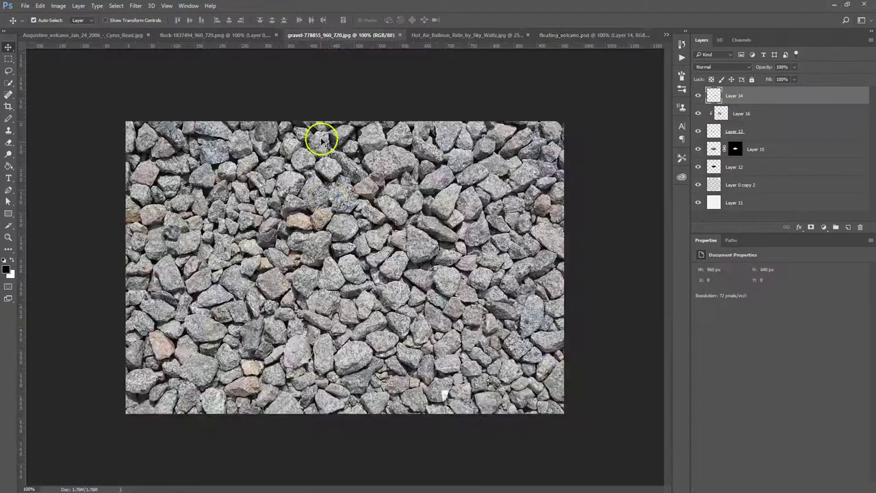
{"action": "left_click_drag", "start_coordinate": [313, 268], "coordinate": [591, 231]}
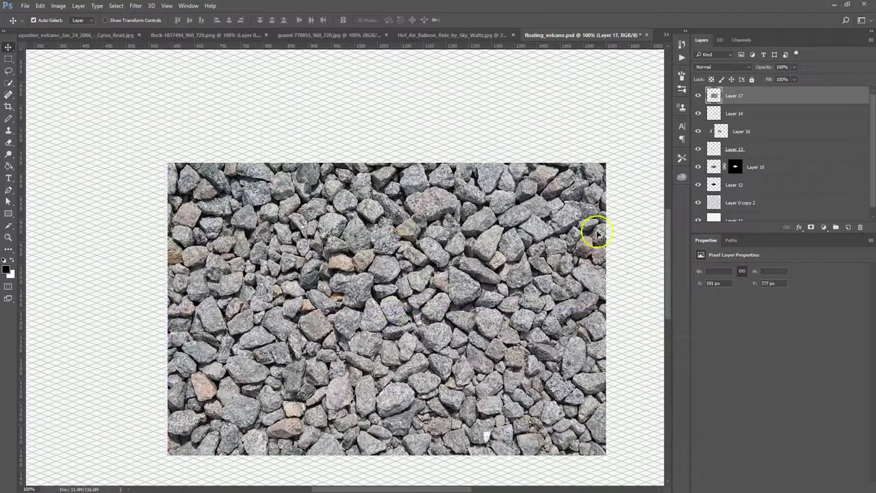
{"action": "left_click", "coordinate": [789, 103], "text": "alt"}
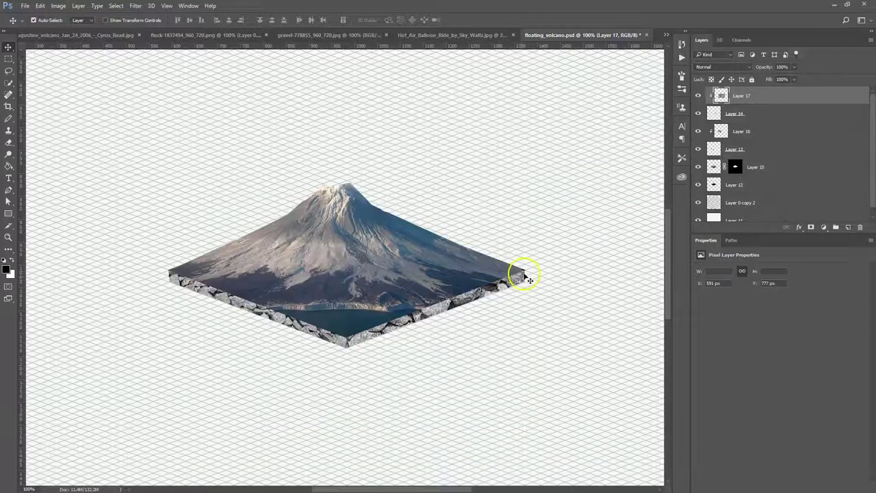
Scale the Layer 17 gravel down to about 77%, then move and rotate it to follow the slab's right side
{"action": "key", "text": "ctrl+t"}
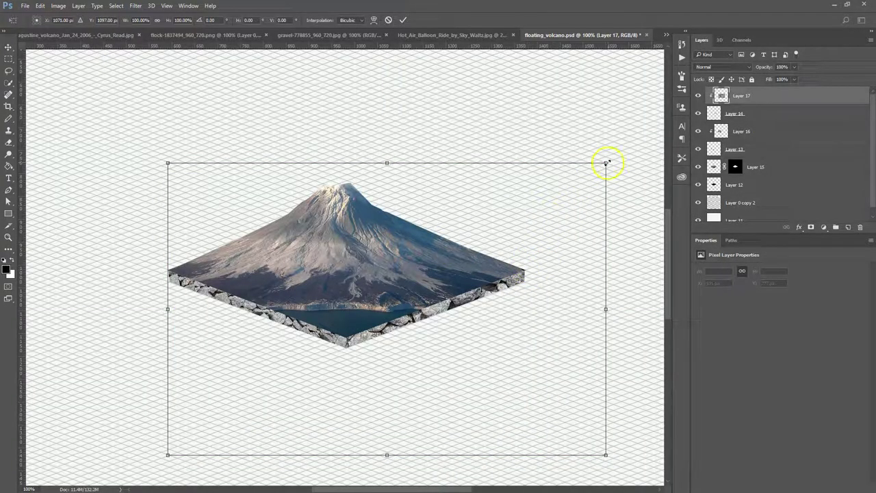
{"action": "left_click_drag", "start_coordinate": [606, 163], "coordinate": [510, 233]}
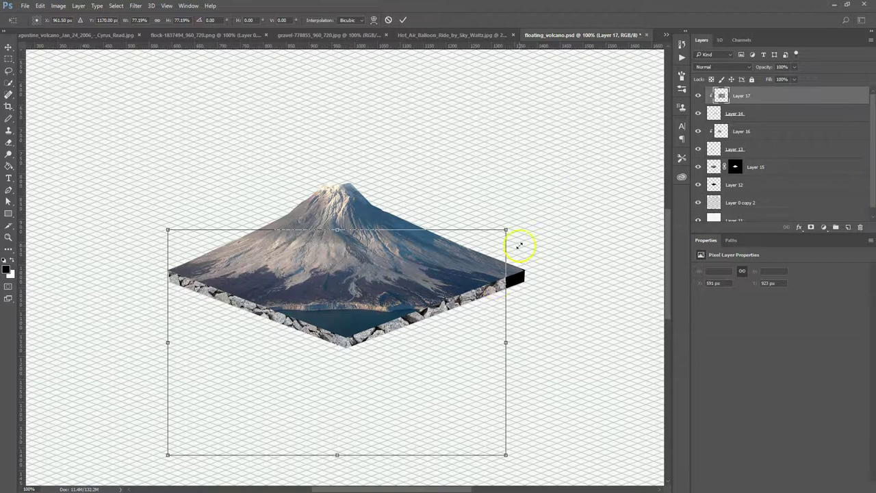
{"action": "left_click_drag", "start_coordinate": [465, 299], "coordinate": [512, 280]}
{"action": "left_click_drag", "start_coordinate": [558, 196], "coordinate": [519, 160]}
{"action": "key", "text": "Return"}
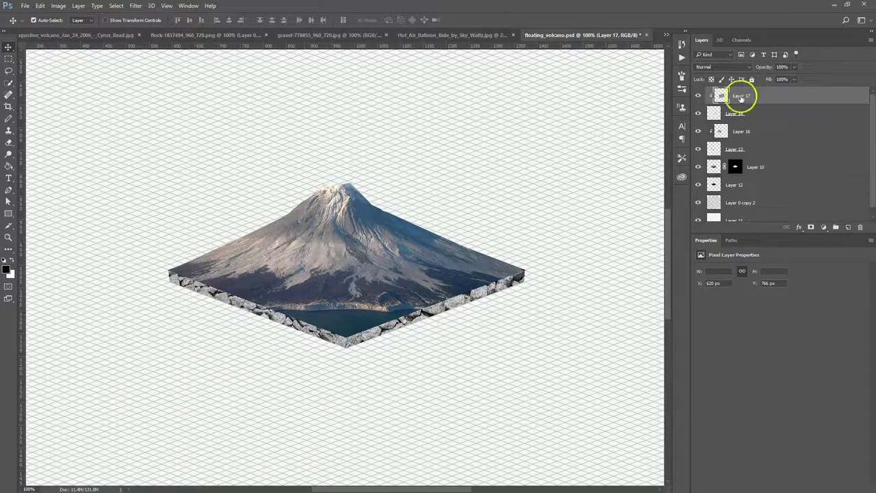
Add a new layer above Layer 17 and prepare the Pencil tool with the red foreground color ed2525
{"action": "left_click", "coordinate": [847, 226]}
{"action": "key", "text": "b"}
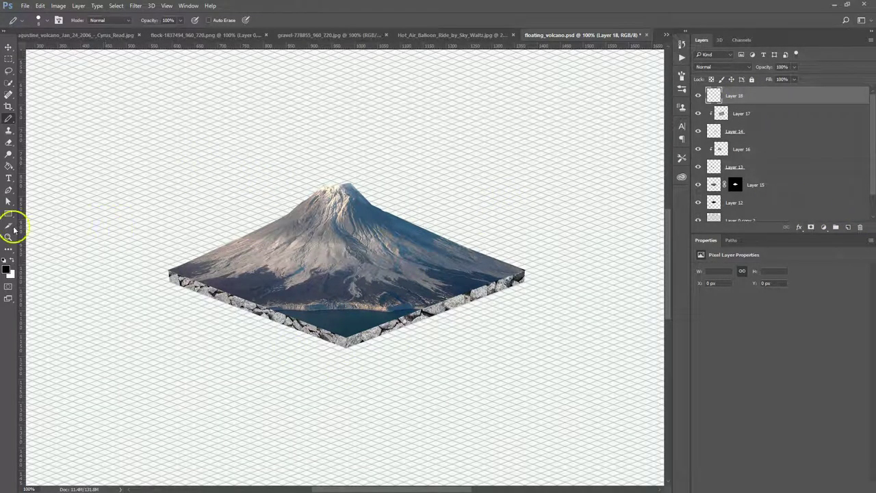
{"action": "left_click", "coordinate": [6, 269]}
{"action": "left_click_drag", "start_coordinate": [515, 199], "coordinate": [550, 143]}
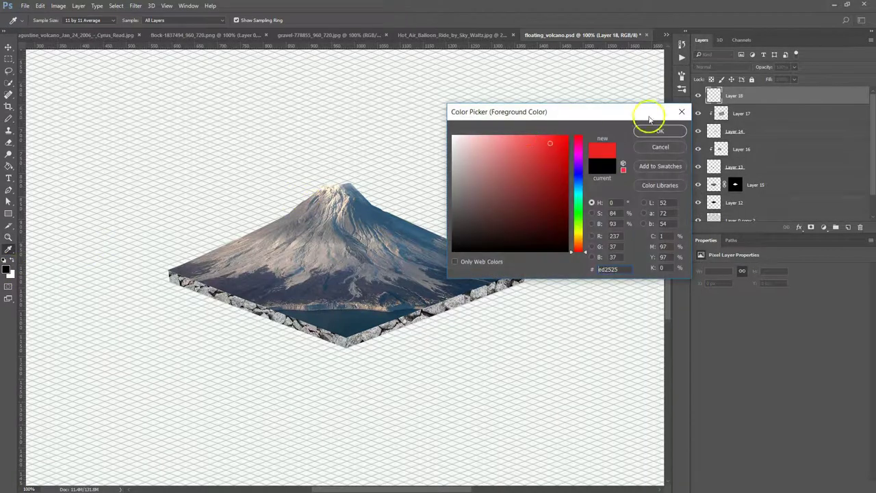
{"action": "left_click", "coordinate": [661, 130]}
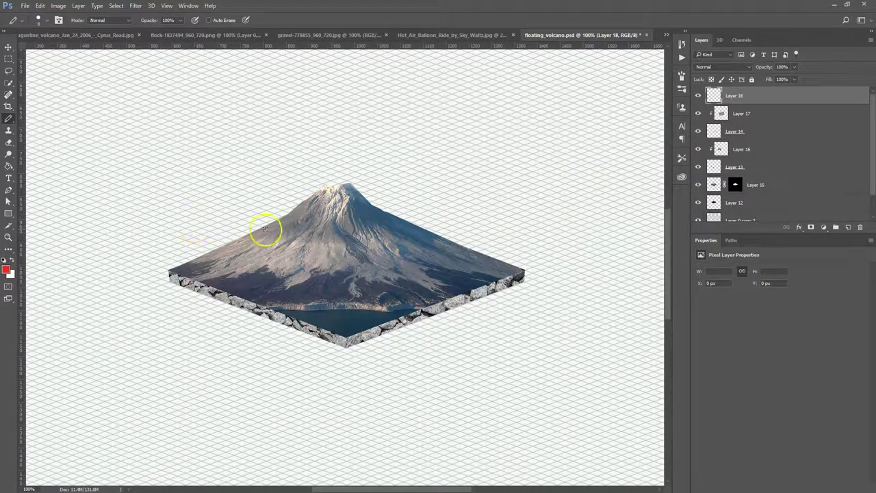
Sketch red light-direction arrows and outlines around the shaded slope and right slab side, then delete the sketch layer
{"action": "mouse_move", "coordinate": [222, 246]}
{"action": "left_mouse_down"}
{"action": "mouse_move", "coordinate": [305, 240]}
{"action": "mouse_move", "coordinate": [285, 259]}
{"action": "mouse_move", "coordinate": [180, 294]}
{"action": "left_mouse_up"}
{"action": "left_click_drag", "start_coordinate": [264, 254], "coordinate": [293, 275]}
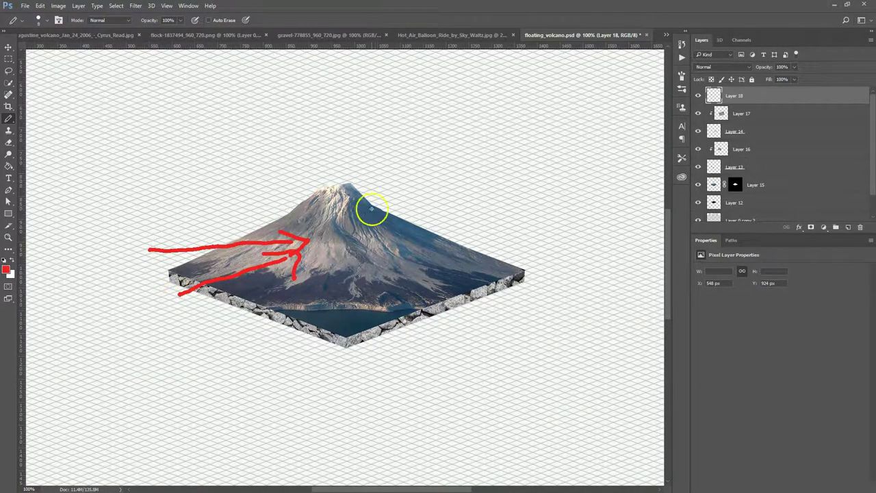
{"action": "mouse_move", "coordinate": [375, 191]}
{"action": "left_mouse_down"}
{"action": "mouse_move", "coordinate": [368, 253]}
{"action": "mouse_move", "coordinate": [430, 273]}
{"action": "mouse_move", "coordinate": [462, 236]}
{"action": "left_mouse_up"}
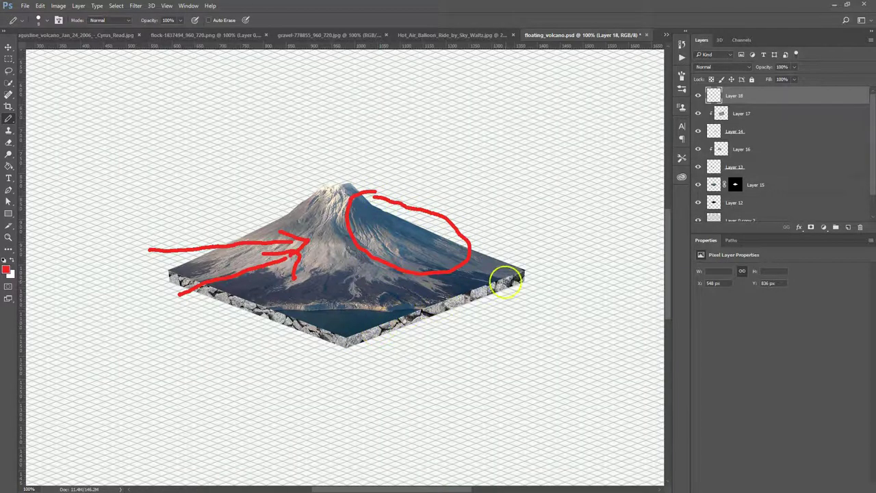
{"action": "mouse_move", "coordinate": [486, 289]}
{"action": "left_mouse_down"}
{"action": "mouse_move", "coordinate": [353, 320]}
{"action": "mouse_move", "coordinate": [343, 343]}
{"action": "mouse_move", "coordinate": [427, 338]}
{"action": "mouse_move", "coordinate": [540, 281]}
{"action": "left_mouse_up"}
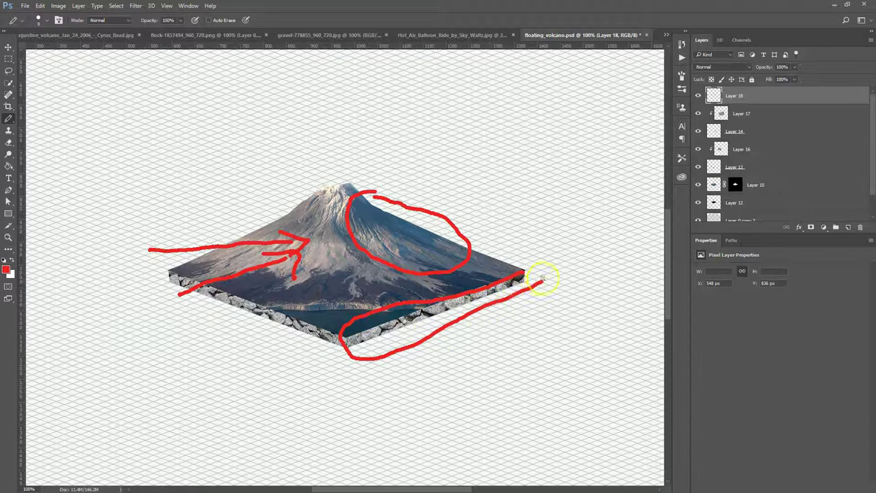
{"action": "mouse_move", "coordinate": [815, 96]}
{"action": "left_mouse_down"}
{"action": "mouse_move", "coordinate": [839, 130]}
{"action": "mouse_move", "coordinate": [860, 226]}
{"action": "left_mouse_up"}
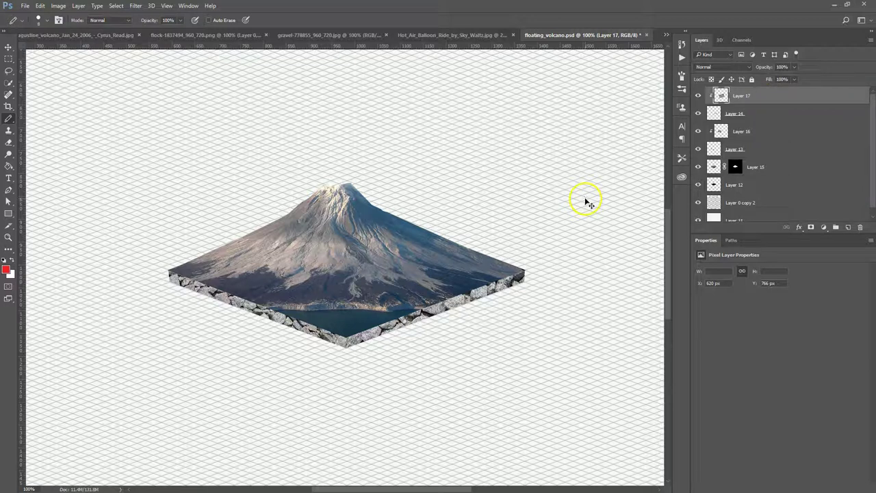
Darken the right-side gravel on Layer 17 with Hue/Saturation, using saturation -42 and a strongly reduced lightness
{"action": "key", "text": "ctrl+u"}
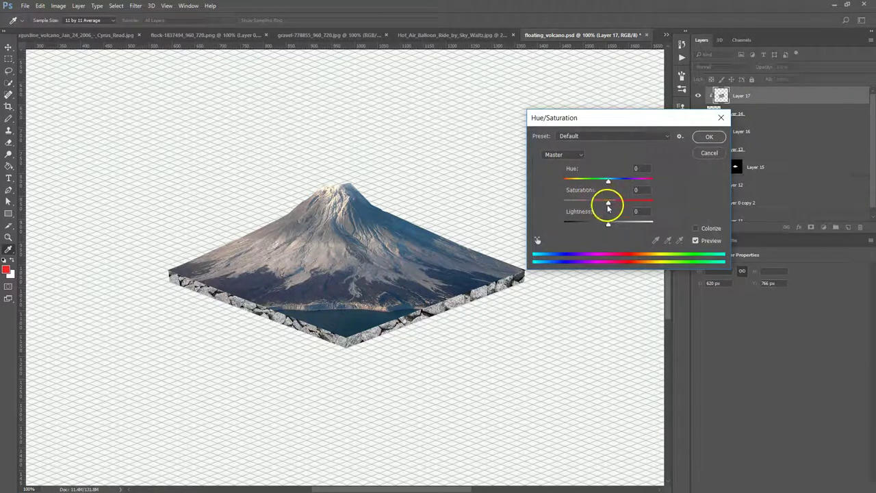
{"action": "left_click_drag", "start_coordinate": [609, 202], "coordinate": [582, 230]}
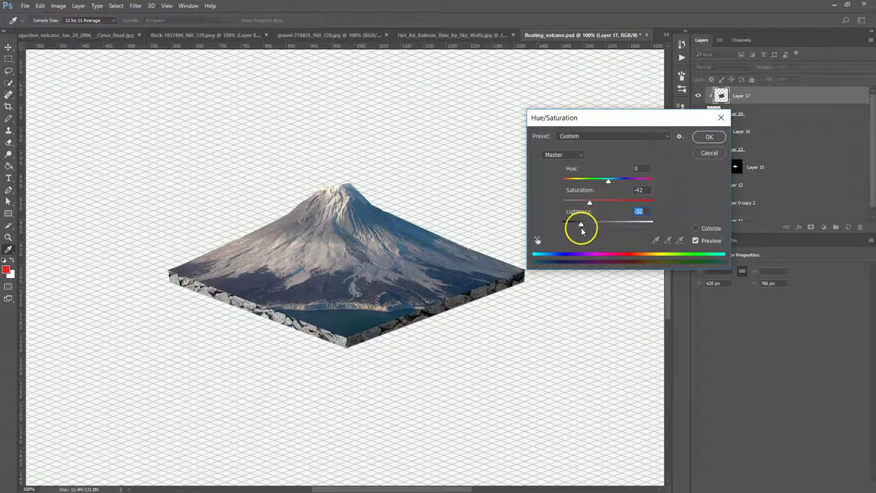
{"action": "left_click", "coordinate": [708, 137]}
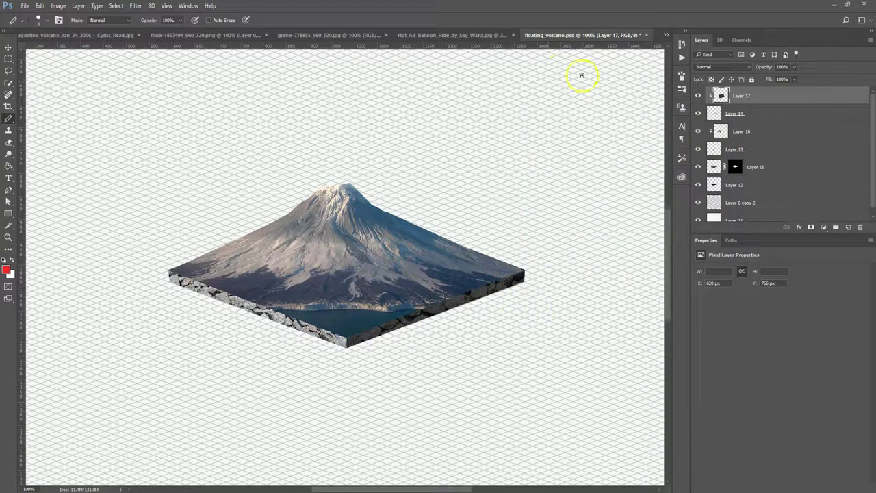
Select the hot-air balloon and its basket with the Quick Selection tool and copy them into floating_volcano.psd above Layer 17
{"action": "left_click", "coordinate": [455, 35]}
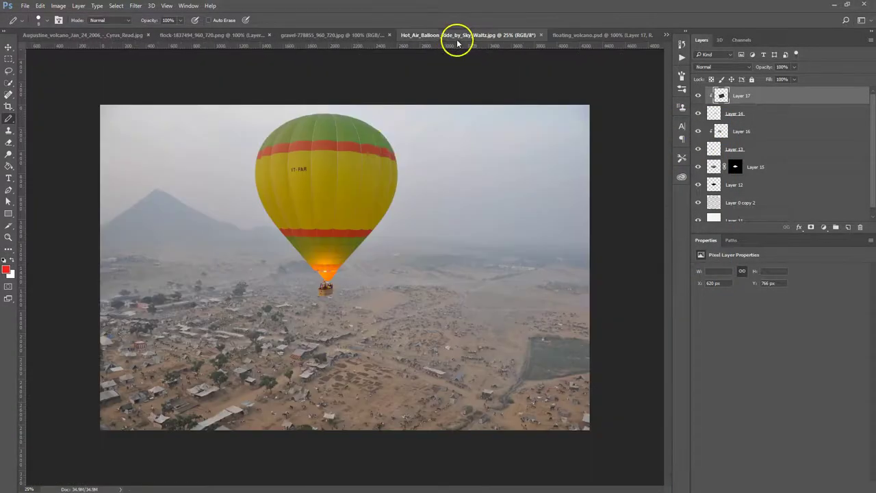
{"action": "left_click", "coordinate": [7, 74]}
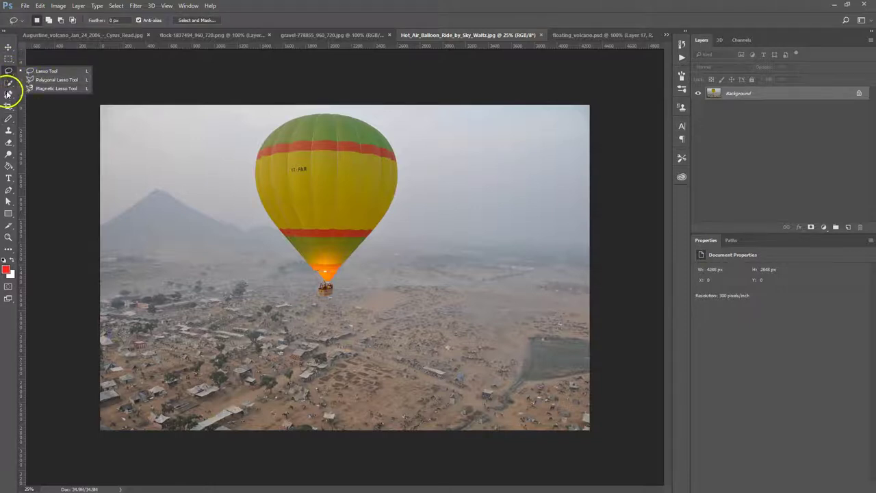
{"action": "left_click", "coordinate": [8, 82]}
{"action": "left_click", "coordinate": [27, 84]}
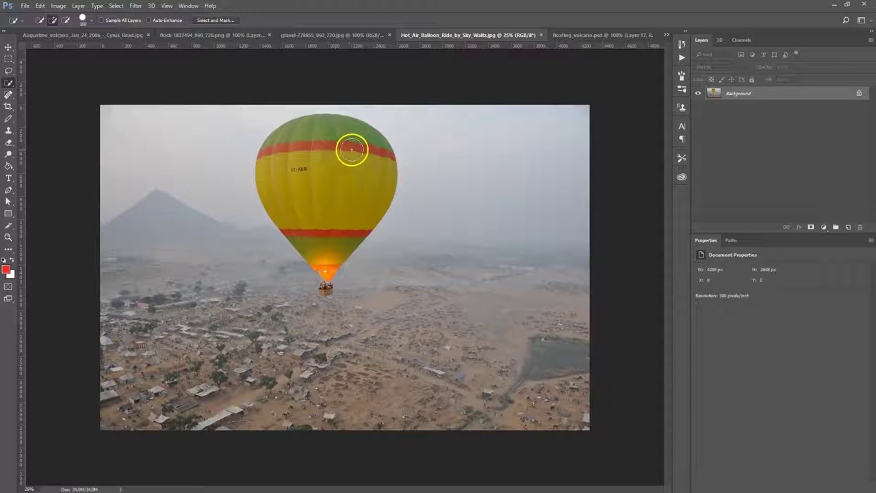
{"action": "mouse_move", "coordinate": [363, 141]}
{"action": "left_mouse_down"}
{"action": "mouse_move", "coordinate": [308, 142]}
{"action": "mouse_move", "coordinate": [293, 157]}
{"action": "left_mouse_up"}
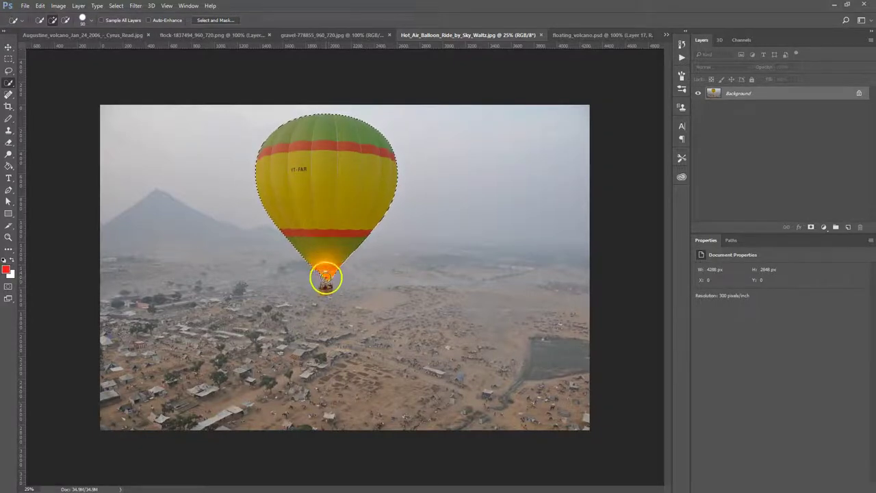
{"action": "left_click_drag", "start_coordinate": [326, 288], "coordinate": [333, 260]}
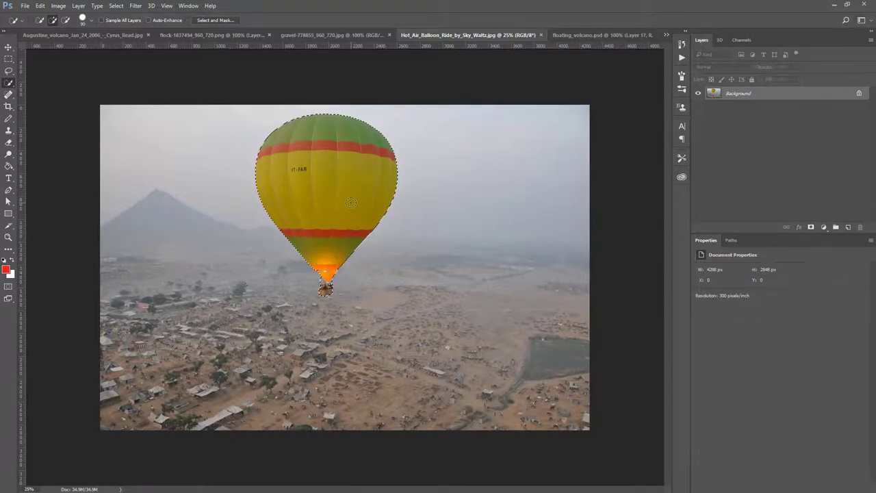
{"action": "key", "text": "v"}
{"action": "left_click_drag", "start_coordinate": [342, 202], "coordinate": [454, 240]}
Scale the balloon down to about 6.4% and place it over the volcano's right slope
{"action": "key", "text": "ctrl+minus"}
{"action": "key", "text": "ctrl+minus"}
{"action": "key", "text": "ctrl+minus"}
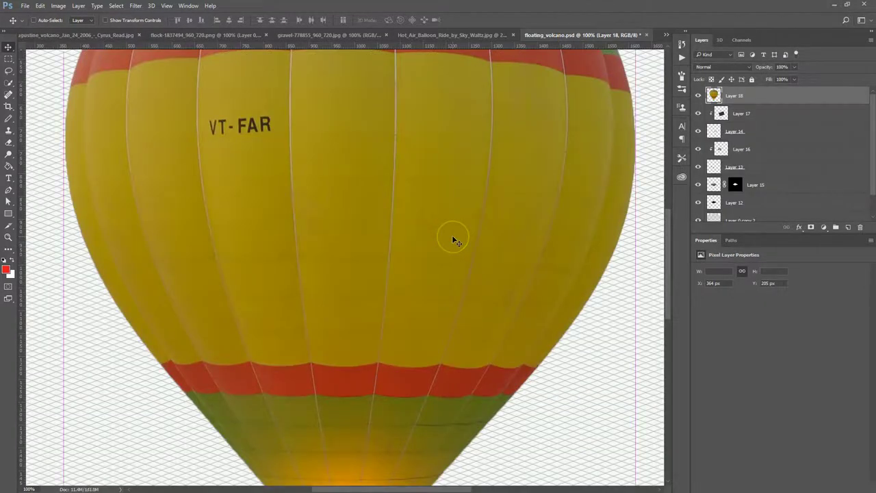
{"action": "key", "text": "ctrl+t"}
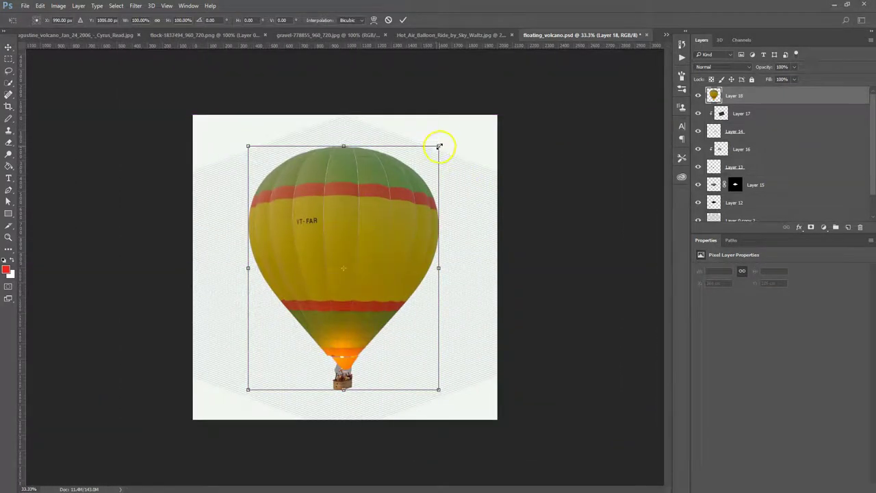
{"action": "left_click_drag", "start_coordinate": [439, 146], "coordinate": [371, 255]}
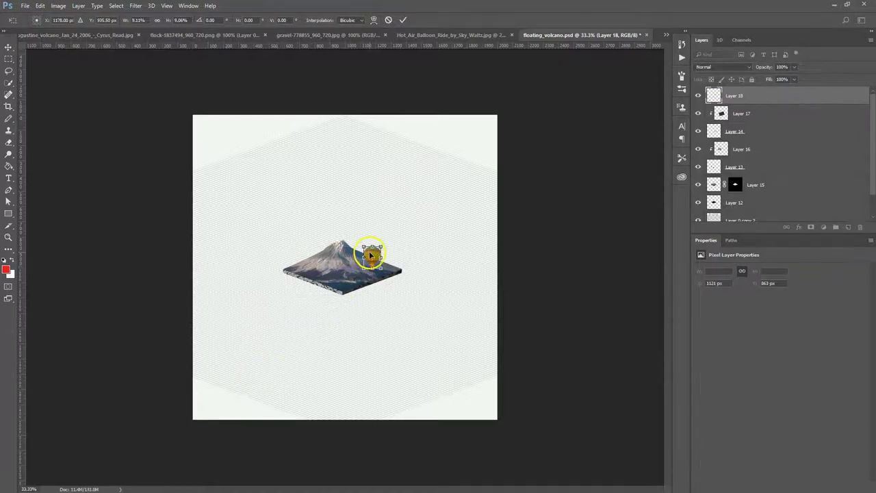
{"action": "key", "text": "ctrl+1"}
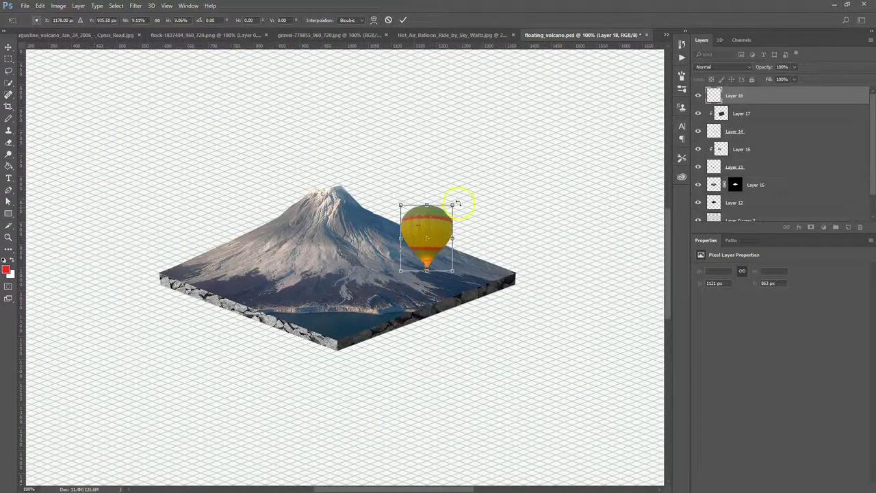
{"action": "left_click_drag", "start_coordinate": [452, 203], "coordinate": [418, 233]}
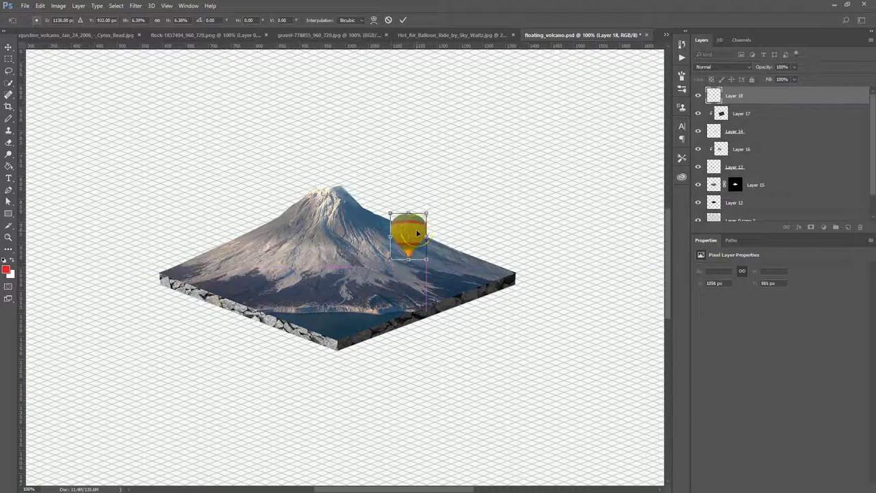
{"action": "key", "text": "Return"}
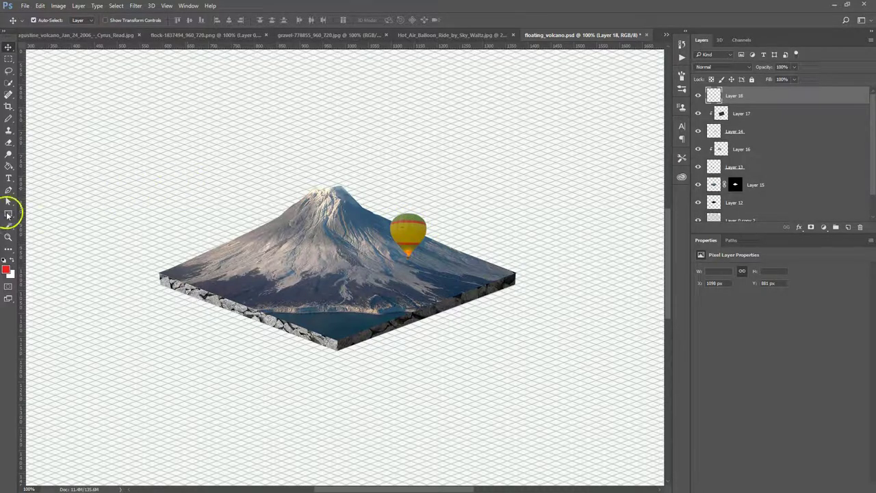
Brighten the hot-air balloon on Layer 18 with the Dodge tool at 50% exposure, finishing with the Midtones range
{"action": "left_click", "coordinate": [9, 157]}
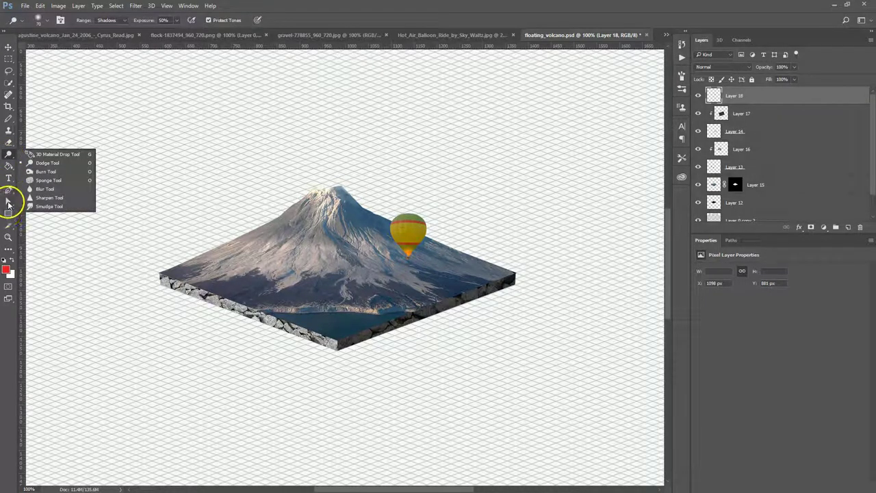
{"action": "left_click", "coordinate": [9, 193]}
{"action": "left_click", "coordinate": [9, 168]}
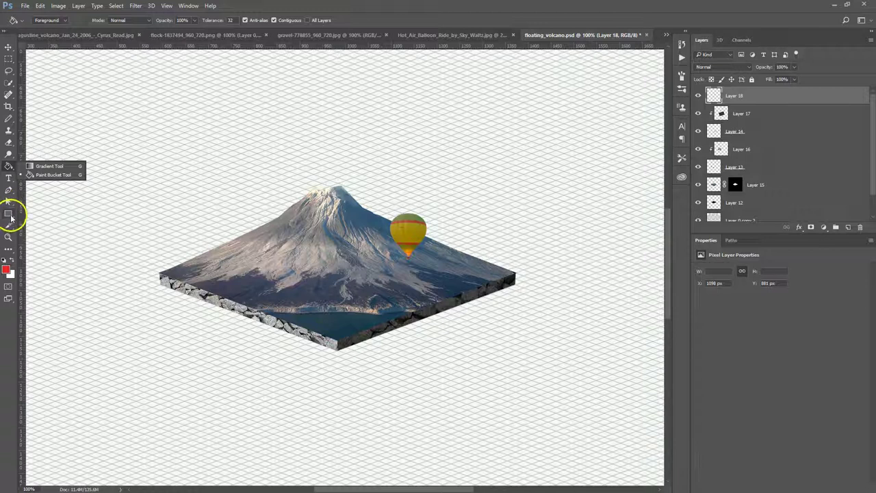
{"action": "left_click", "coordinate": [9, 190]}
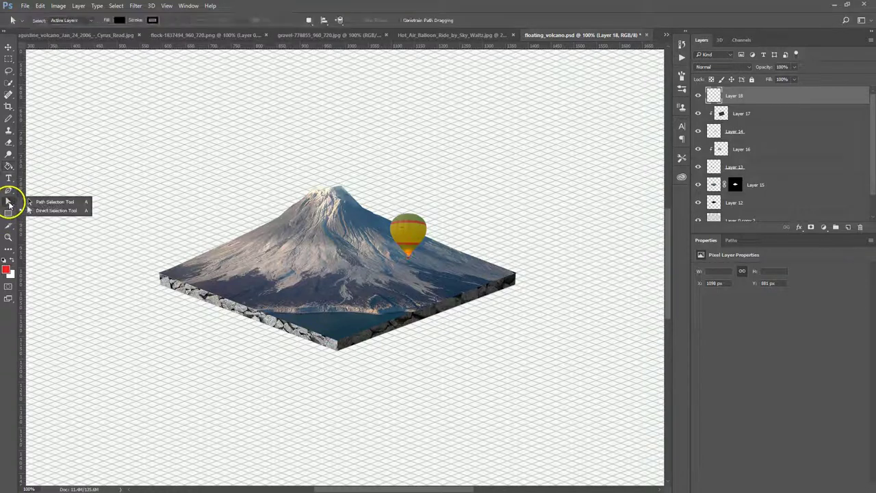
{"action": "left_click", "coordinate": [9, 155]}
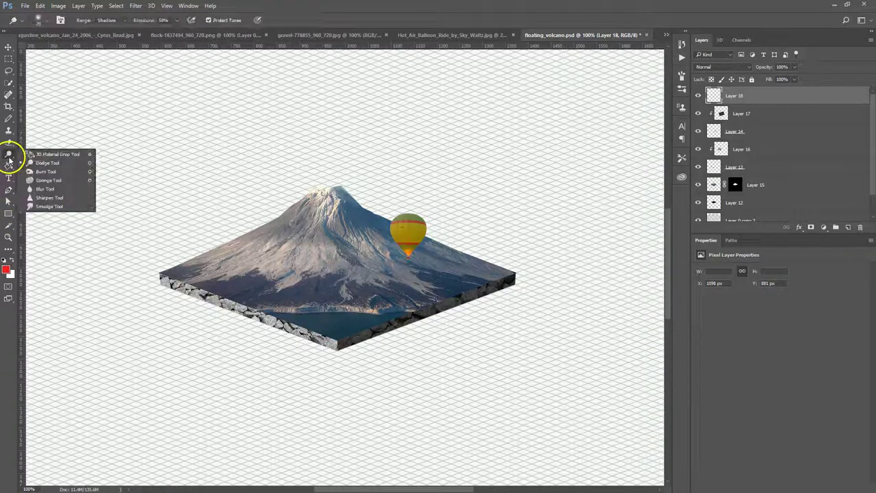
{"action": "left_click", "coordinate": [57, 164]}
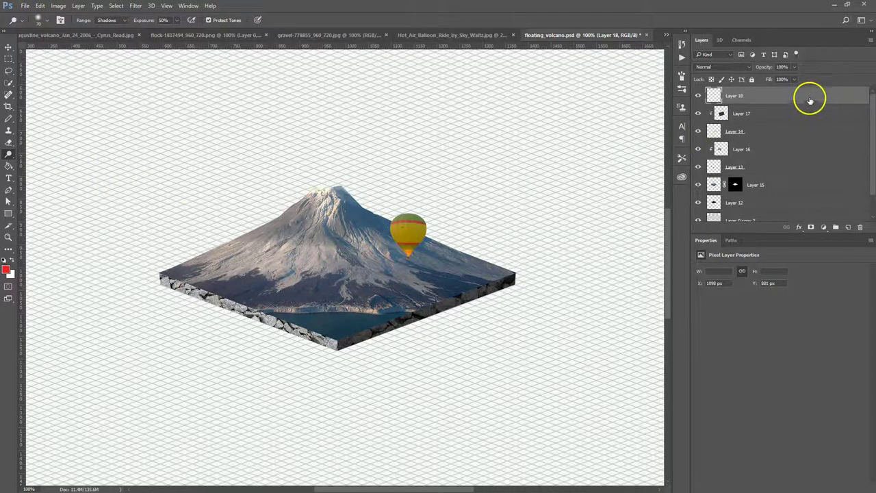
{"action": "mouse_move", "coordinate": [401, 235]}
{"action": "left_mouse_down"}
{"action": "mouse_move", "coordinate": [399, 221]}
{"action": "mouse_move", "coordinate": [402, 249]}
{"action": "mouse_move", "coordinate": [404, 232]}
{"action": "left_mouse_up"}
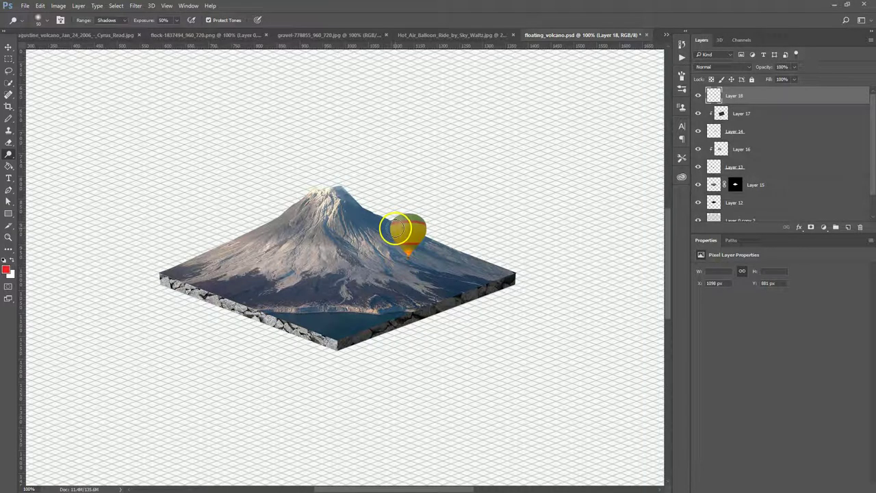
{"action": "left_click", "coordinate": [118, 20]}
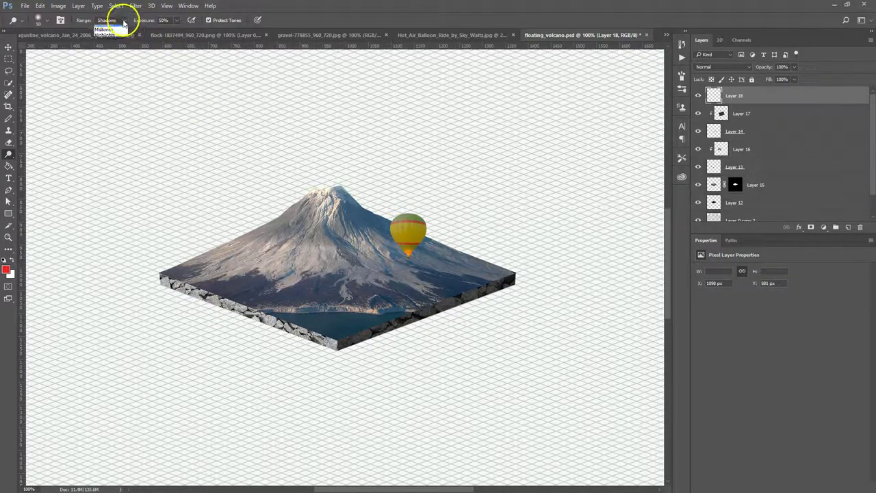
{"action": "left_click", "coordinate": [118, 33]}
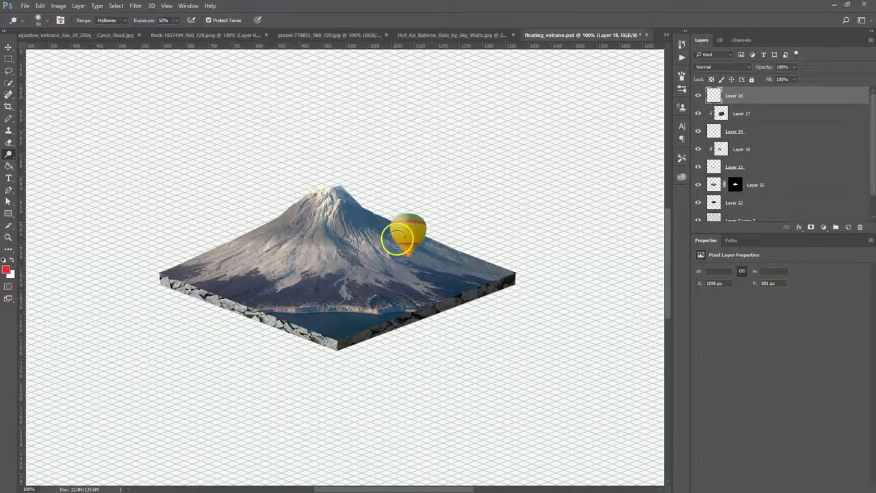
{"action": "mouse_move", "coordinate": [399, 219]}
{"action": "left_mouse_down"}
{"action": "mouse_move", "coordinate": [409, 250]}
{"action": "mouse_move", "coordinate": [394, 225]}
{"action": "mouse_move", "coordinate": [409, 263]}
{"action": "mouse_move", "coordinate": [395, 223]}
{"action": "mouse_move", "coordinate": [430, 225]}
{"action": "left_mouse_up"}
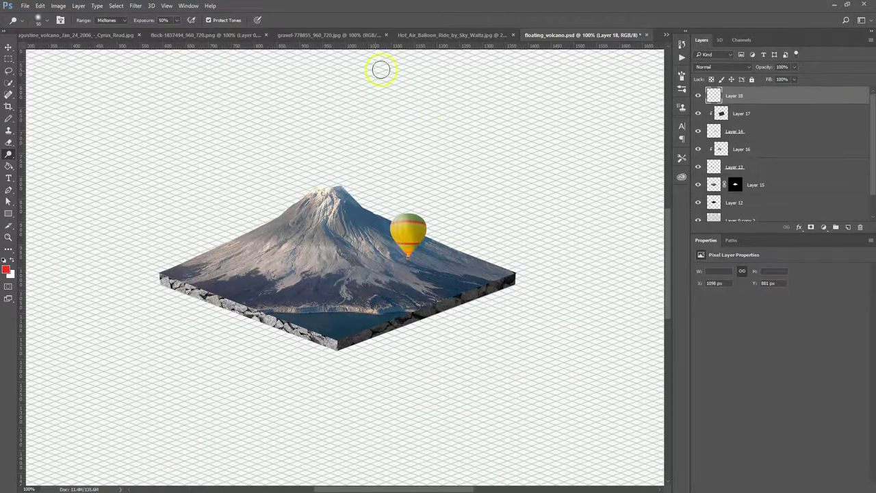
Close the hot-air balloon and gravel source images, keeping floating_volcano.psd open
{"action": "left_click", "coordinate": [444, 35]}
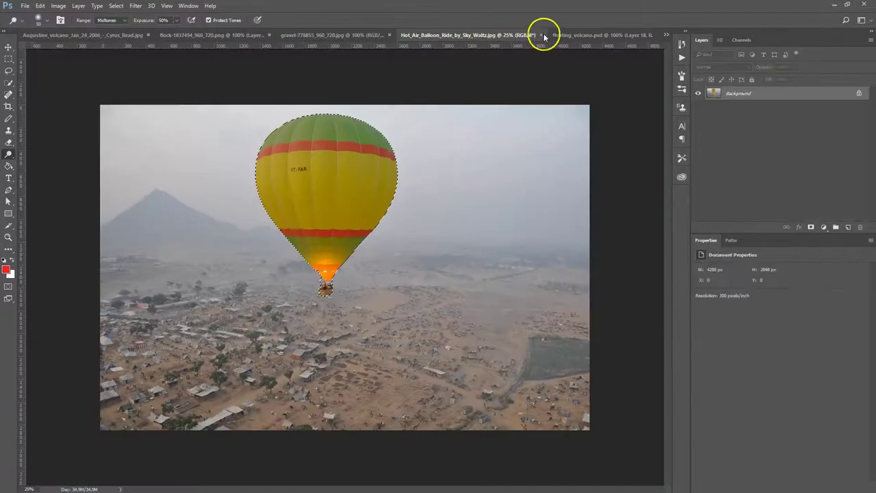
{"action": "left_click", "coordinate": [541, 34]}
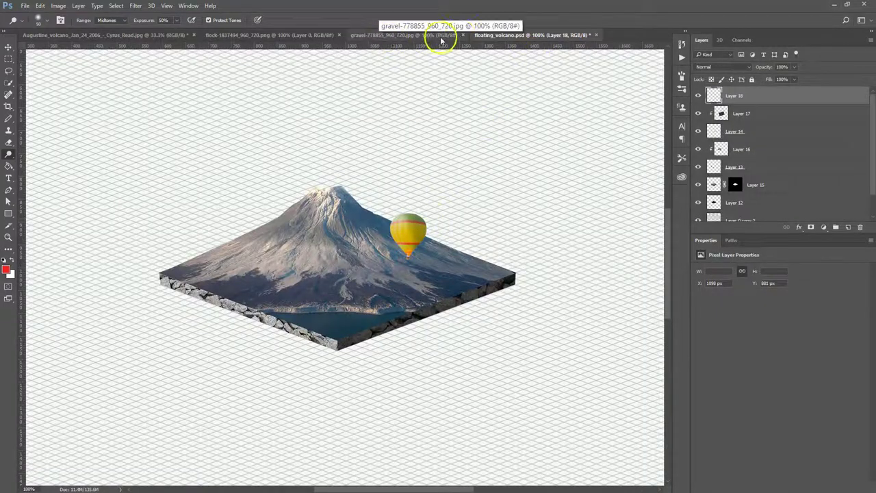
{"action": "left_click", "coordinate": [462, 34]}
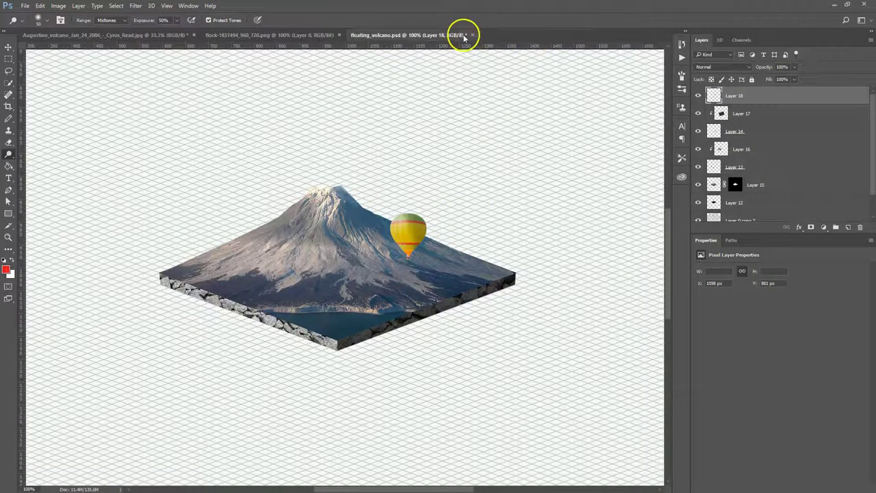
Copy the bird flock from flock-1837494_960_720.png into floating_volcano.psd as a new layer above the balloon
{"action": "left_click", "coordinate": [287, 34]}
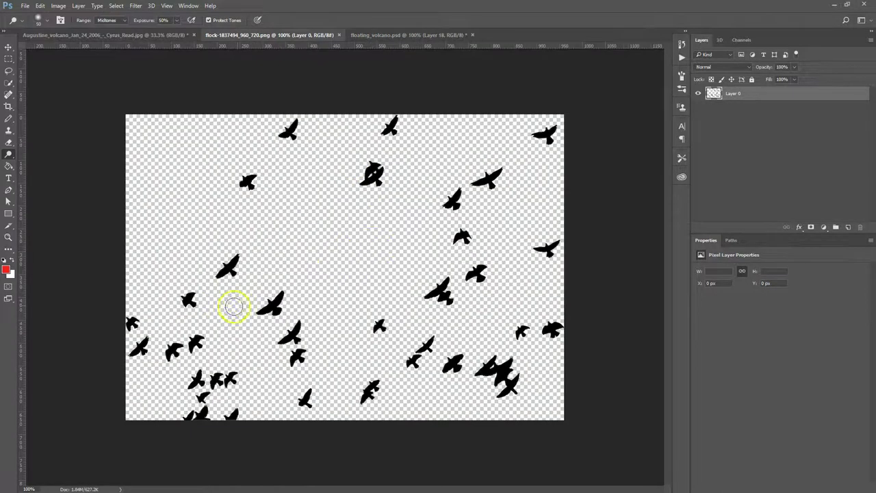
{"action": "left_click", "coordinate": [8, 71]}
{"action": "left_click", "coordinate": [9, 83]}
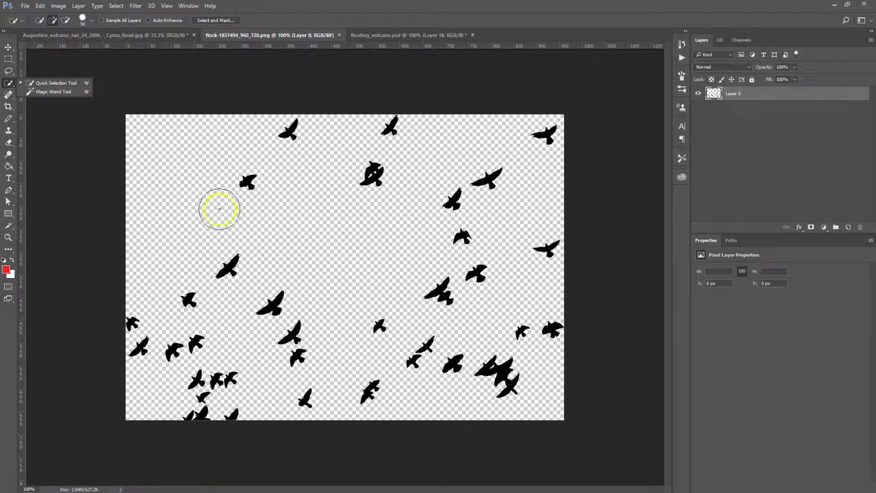
{"action": "left_click", "coordinate": [9, 48]}
{"action": "left_click_drag", "start_coordinate": [248, 182], "coordinate": [270, 269]}
{"action": "left_click", "coordinate": [312, 264]}
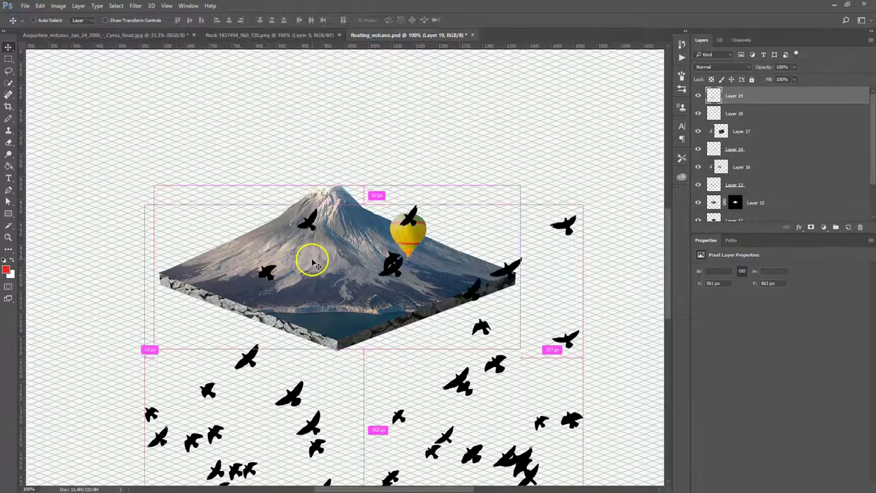
Scale the bird flock down to below 30% and place it over the volcano's left slope
{"action": "key", "text": "ctrl+t"}
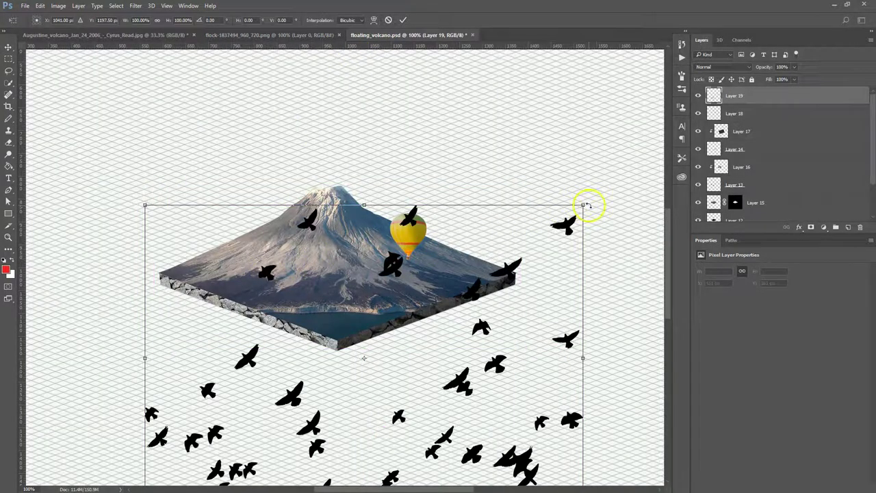
{"action": "left_click_drag", "start_coordinate": [582, 204], "coordinate": [290, 203]}
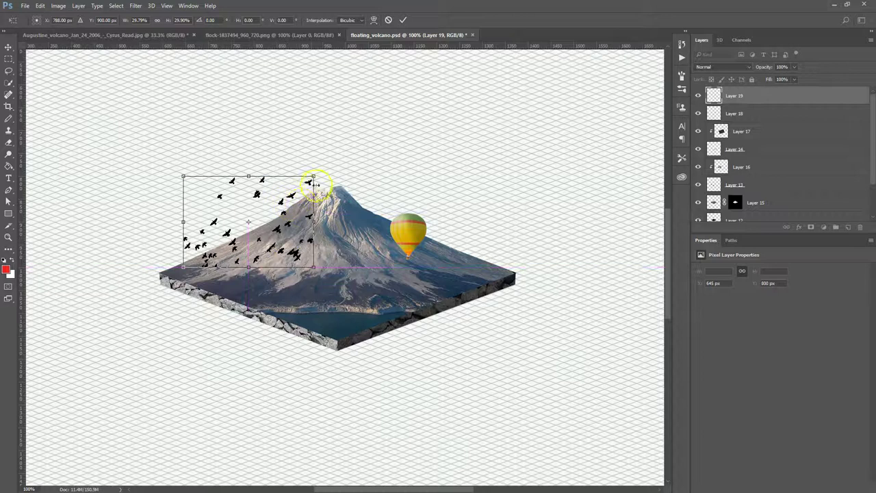
{"action": "left_click_drag", "start_coordinate": [311, 176], "coordinate": [284, 221]}
{"action": "key", "text": "Return"}
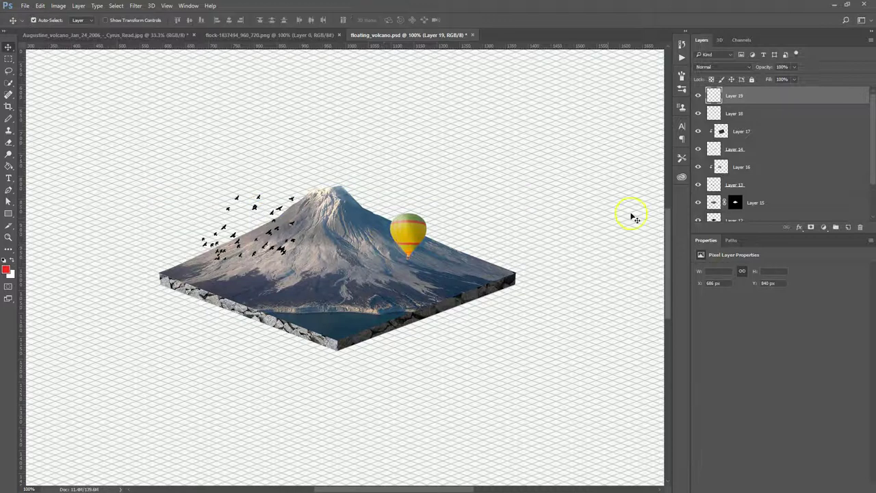
Add a new layer named shadows between the bird layer and the balloon layer
{"action": "left_click", "coordinate": [778, 119]}
{"action": "left_click", "coordinate": [848, 226]}
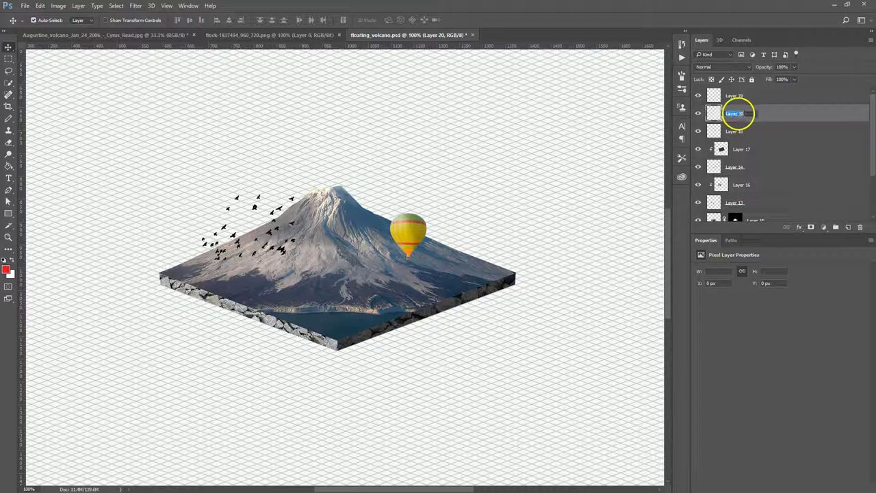
{"action": "type", "text": "shadows"}
{"action": "key", "text": "Return"}
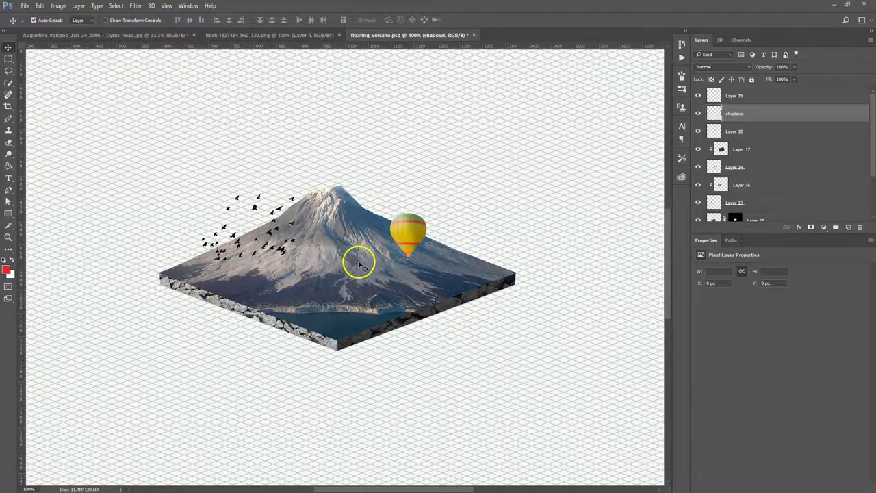
Paint scattered black dots with the Pencil on the shadows layer, across the slope to the lower right of the birds
{"action": "key", "text": "b"}
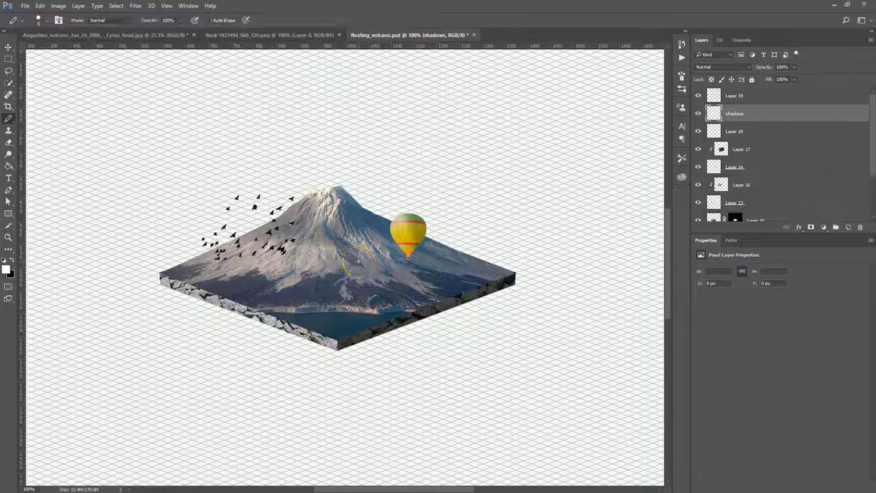
{"action": "key", "text": "x"}
{"action": "key", "text": "ctrl+plus"}
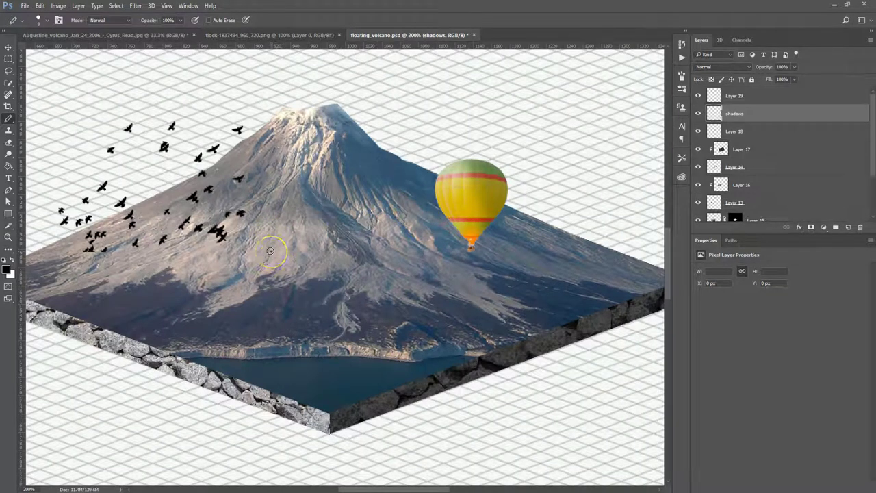
{"action": "left_click_drag", "start_coordinate": [280, 250], "coordinate": [327, 249]}
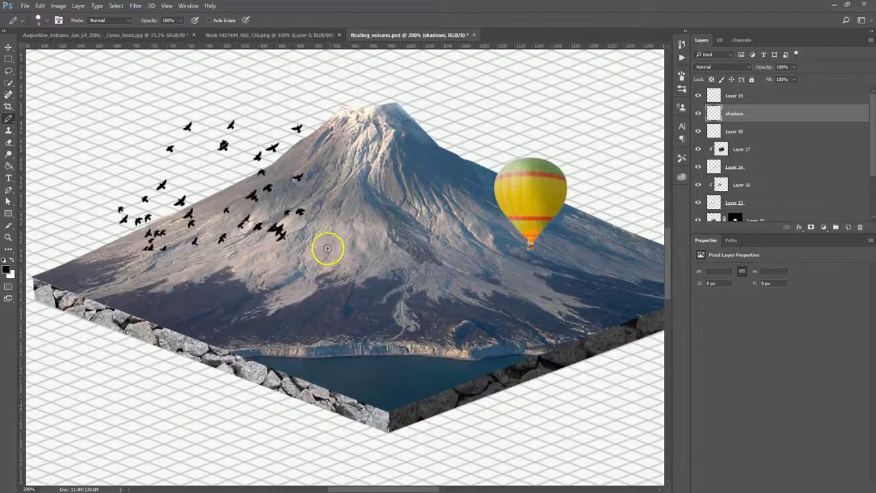
{"action": "left_click", "coordinate": [318, 219]}
{"action": "left_click", "coordinate": [303, 241]}
{"action": "left_click", "coordinate": [266, 251]}
{"action": "left_click", "coordinate": [283, 264]}
{"action": "left_click", "coordinate": [321, 277]}
{"action": "left_click", "coordinate": [362, 252]}
{"action": "left_click", "coordinate": [336, 253]}
{"action": "left_click", "coordinate": [349, 216]}
{"action": "left_click", "coordinate": [325, 205]}
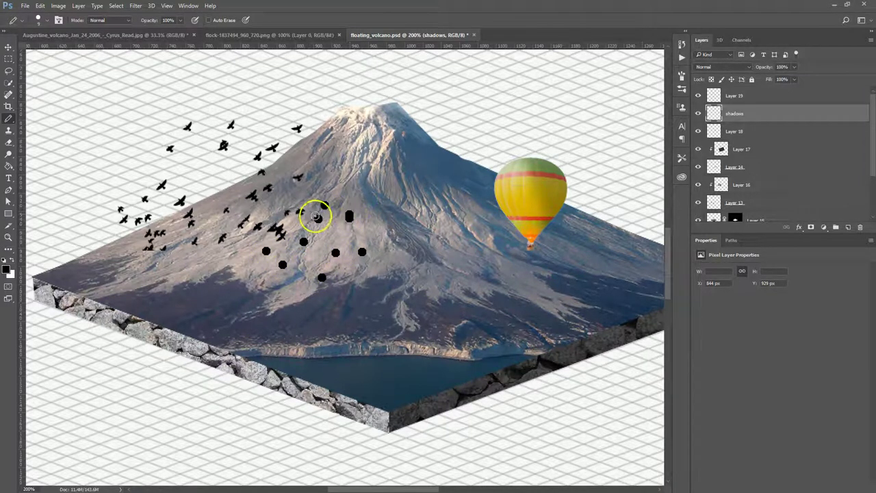
{"action": "left_click", "coordinate": [305, 210]}
{"action": "left_click", "coordinate": [253, 267]}
{"action": "left_click", "coordinate": [278, 287]}
{"action": "left_click", "coordinate": [307, 293]}
{"action": "left_click", "coordinate": [307, 266]}
{"action": "left_click", "coordinate": [323, 246]}
{"action": "left_click", "coordinate": [349, 239]}
{"action": "left_click", "coordinate": [350, 274]}
{"action": "left_click", "coordinate": [335, 287]}
{"action": "left_click", "coordinate": [365, 273]}
{"action": "left_click", "coordinate": [247, 247]}
{"action": "left_click", "coordinate": [275, 211]}
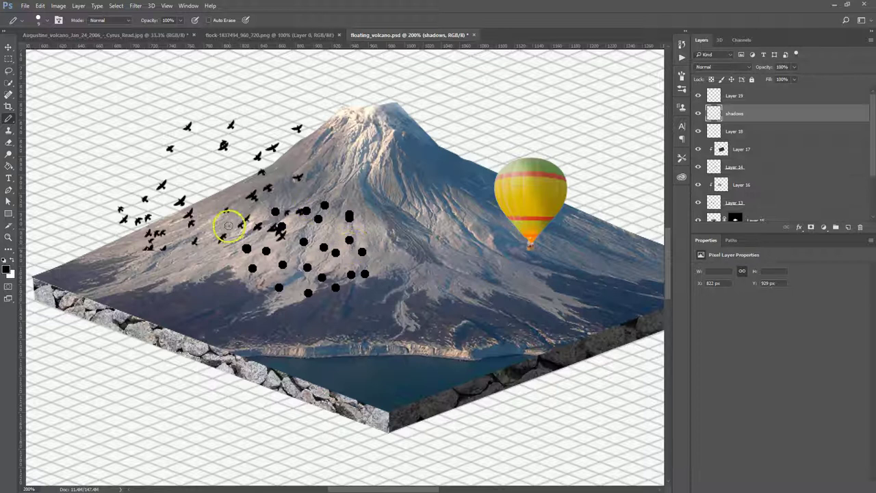
{"action": "left_click", "coordinate": [349, 220]}
Soften the dots on the shadows layer with a Gaussian Blur of about 4 pixels
{"action": "left_click", "coordinate": [135, 6]}
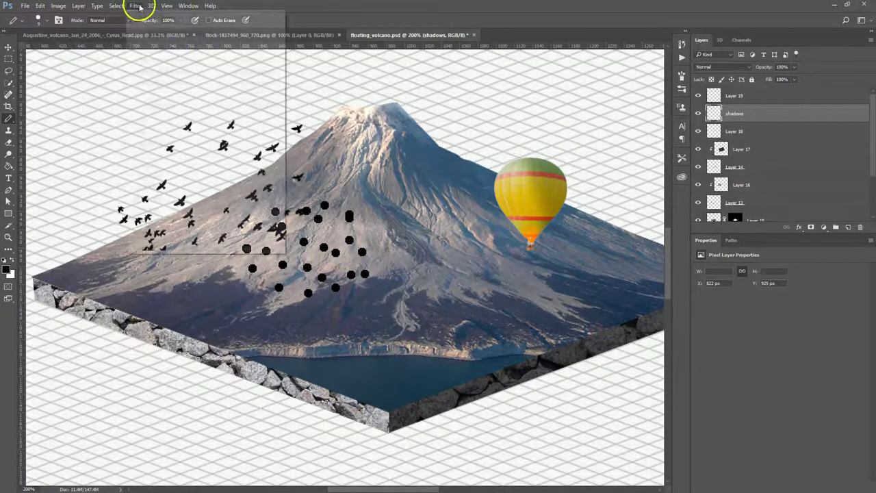
{"action": "mouse_move", "coordinate": [191, 133]}
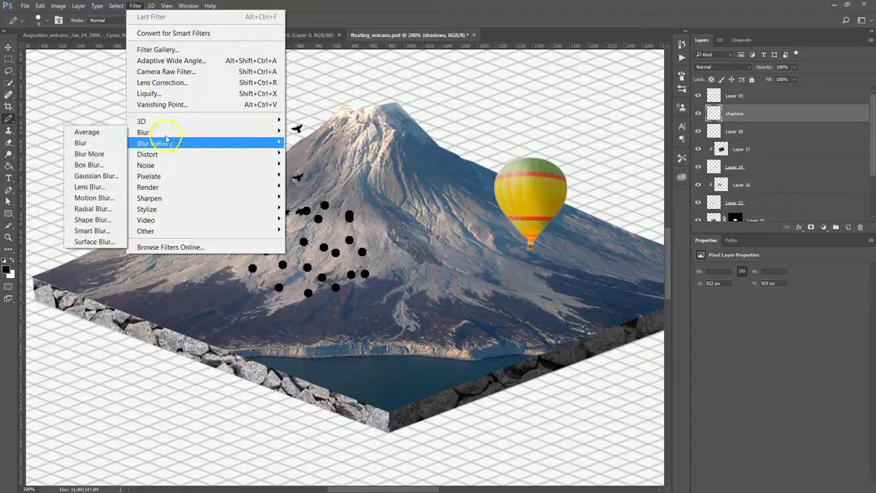
{"action": "left_click", "coordinate": [103, 176]}
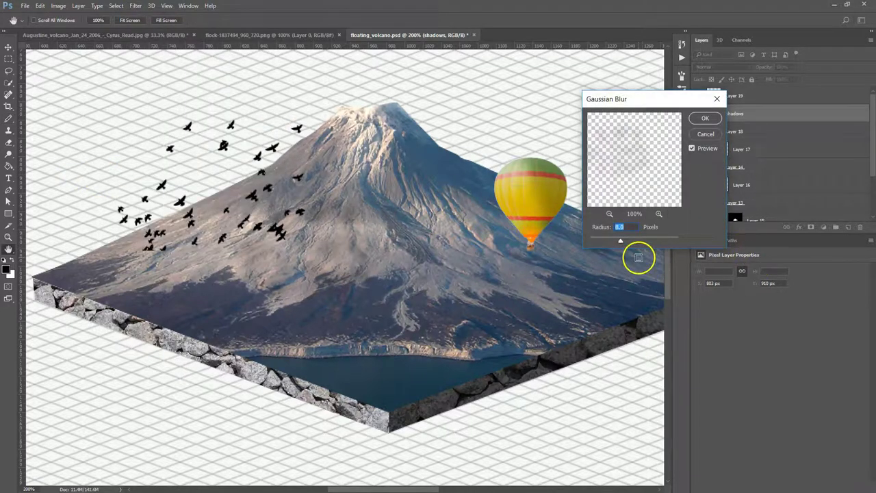
{"action": "left_click_drag", "start_coordinate": [622, 242], "coordinate": [612, 247]}
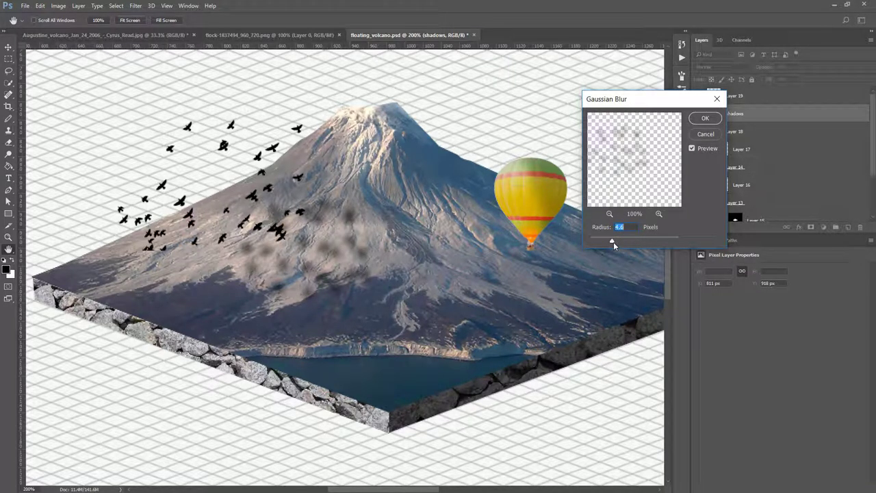
{"action": "left_click_drag", "start_coordinate": [613, 245], "coordinate": [611, 244]}
{"action": "left_click", "coordinate": [706, 118]}
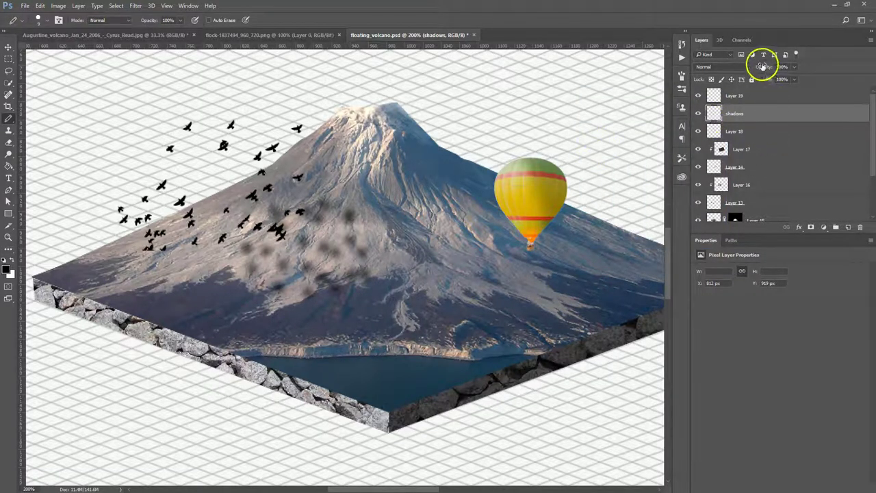
Lower the shadows layer's opacity to 45% and check the blend at different magnifications
{"action": "left_click_drag", "start_coordinate": [761, 66], "coordinate": [752, 72]}
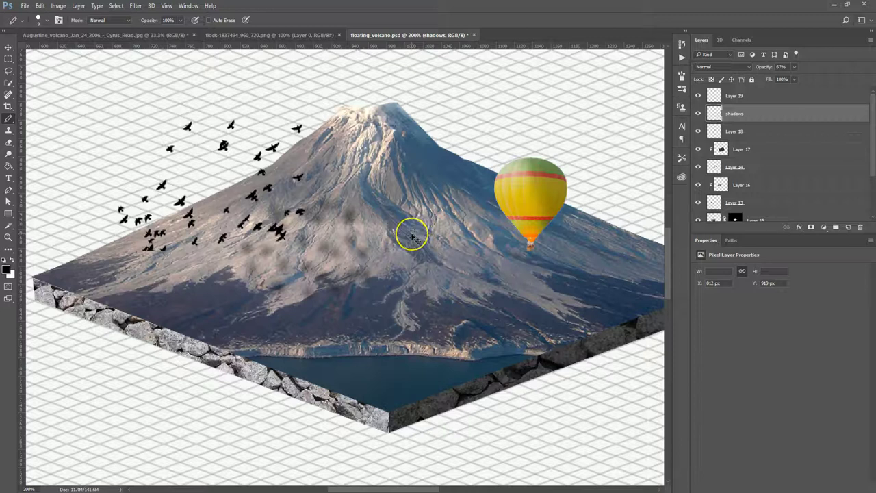
{"action": "key", "text": "ctrl+0"}
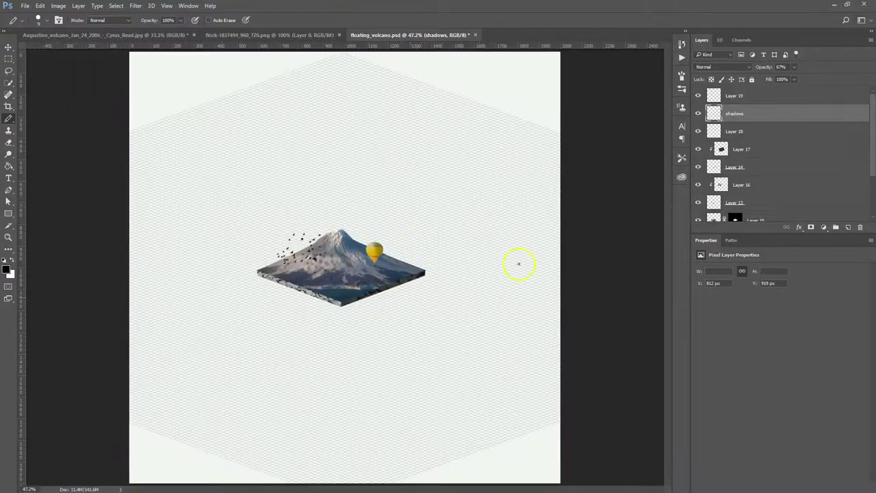
{"action": "left_click_drag", "start_coordinate": [769, 66], "coordinate": [755, 68]}
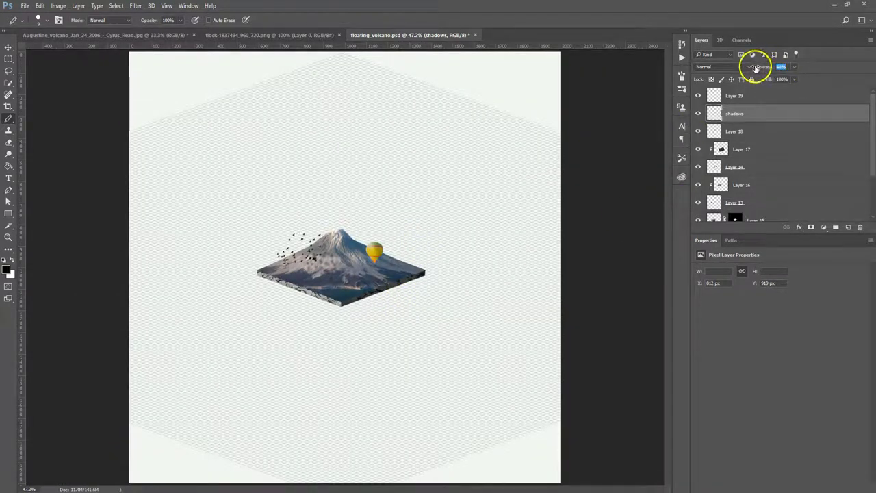
{"action": "key", "text": "ctrl+1"}
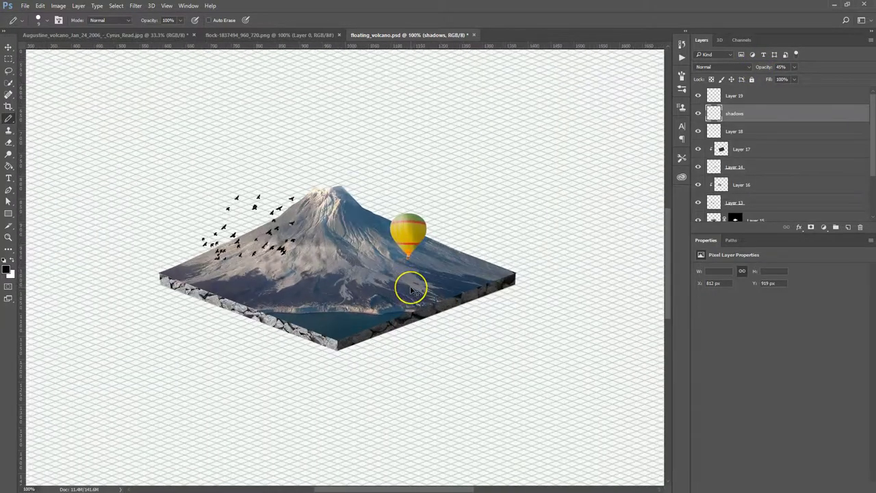
{"action": "key", "text": "ctrl+plus"}
{"action": "key", "text": "ctrl+minus"}
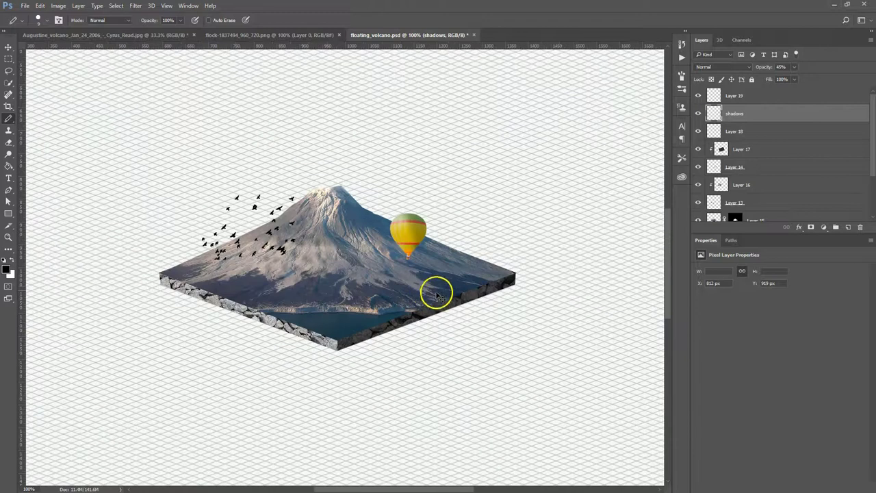
{"action": "left_click_drag", "start_coordinate": [871, 121], "coordinate": [872, 157]}
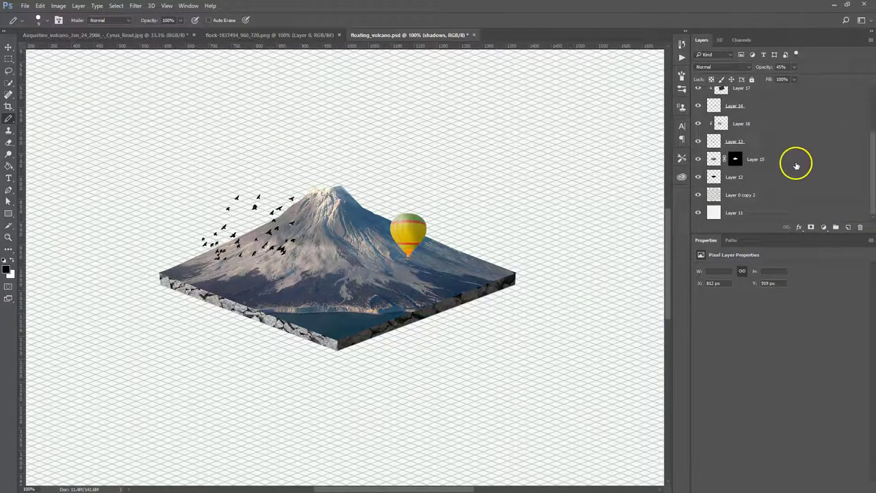
{"action": "left_click", "coordinate": [776, 180]}
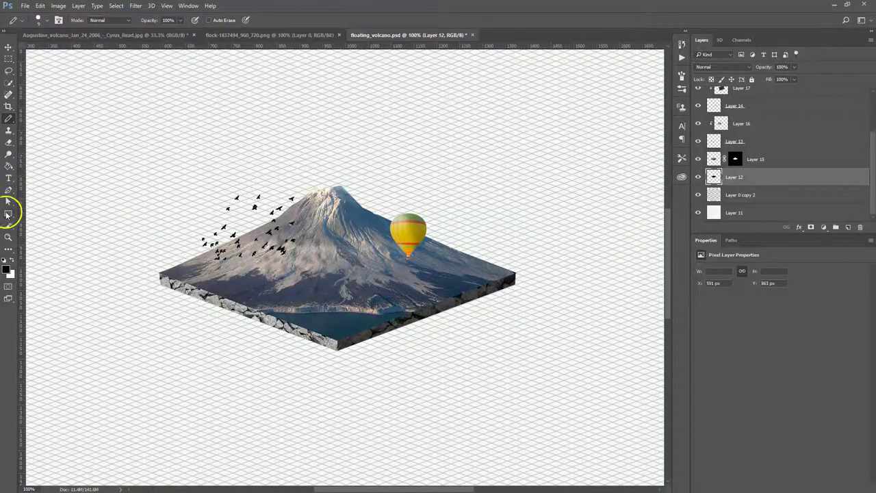
{"action": "left_click", "coordinate": [8, 212]}
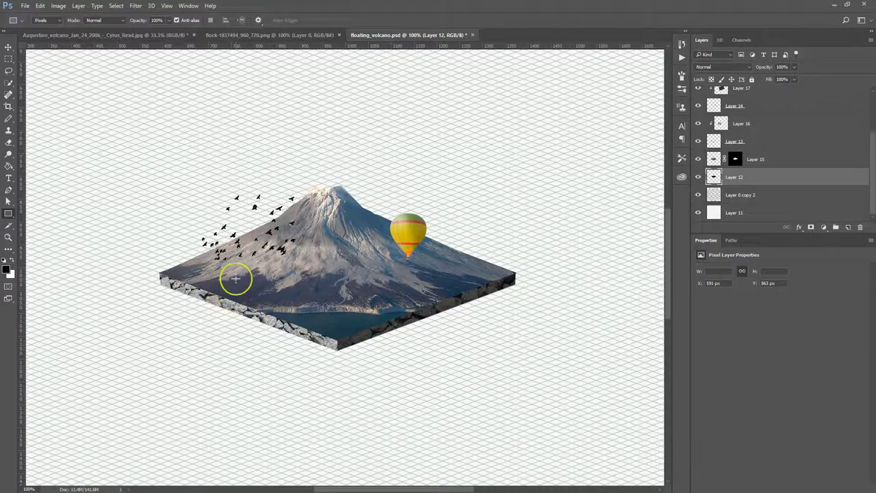
{"action": "left_click_drag", "start_coordinate": [231, 274], "coordinate": [440, 472]}
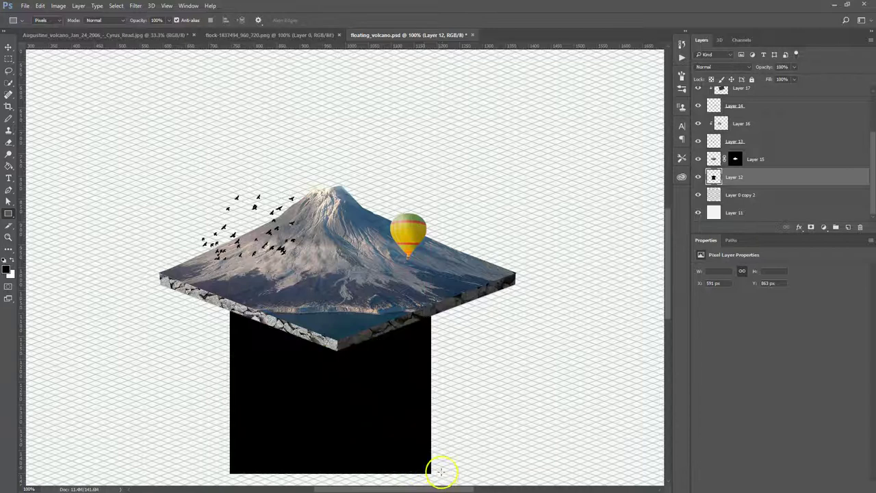
{"action": "key", "text": "ctrl+t"}
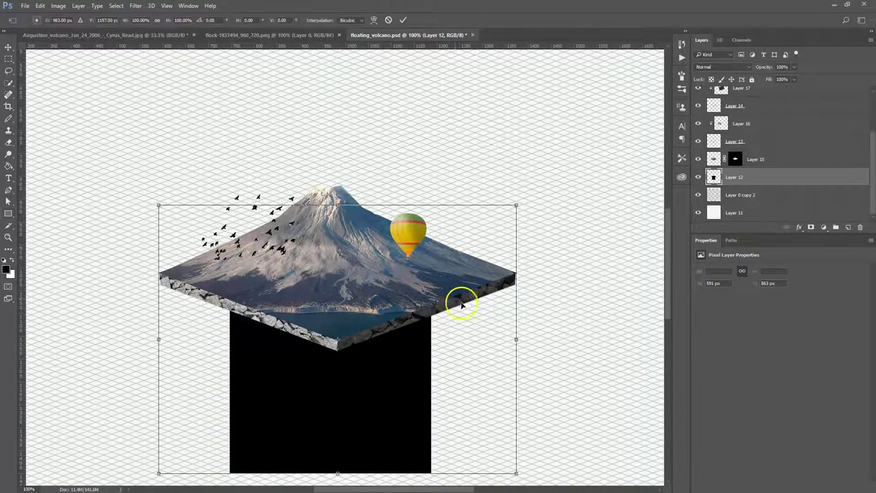
{"action": "left_click", "coordinate": [209, 19]}
{"action": "type", "text": "4"}
{"action": "key", "text": "Return"}
{"action": "type", "text": "5"}
{"action": "key", "text": "Return"}
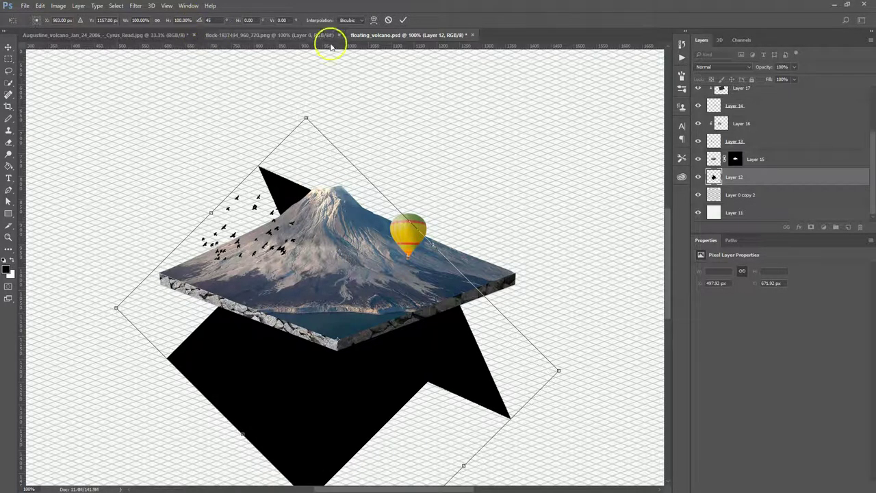
{"action": "left_click", "coordinate": [403, 20]}
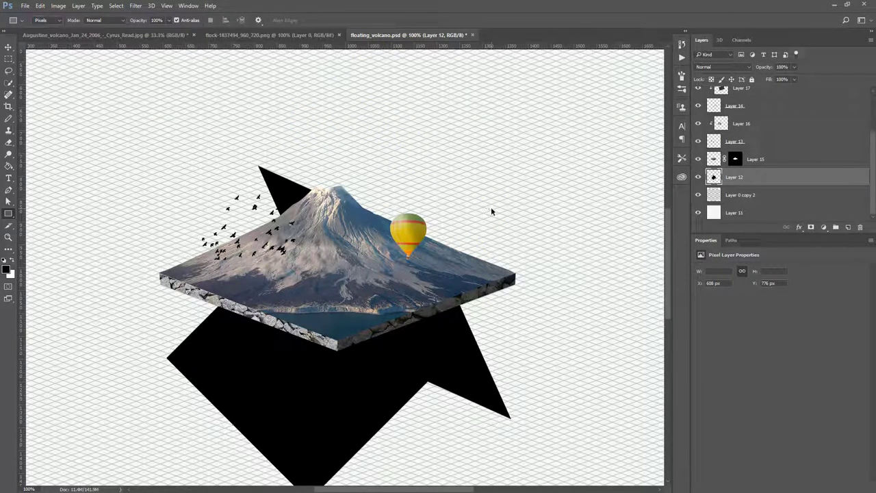
{"action": "key", "text": "ctrl+t"}
{"action": "left_click_drag", "start_coordinate": [338, 165], "coordinate": [344, 358]}
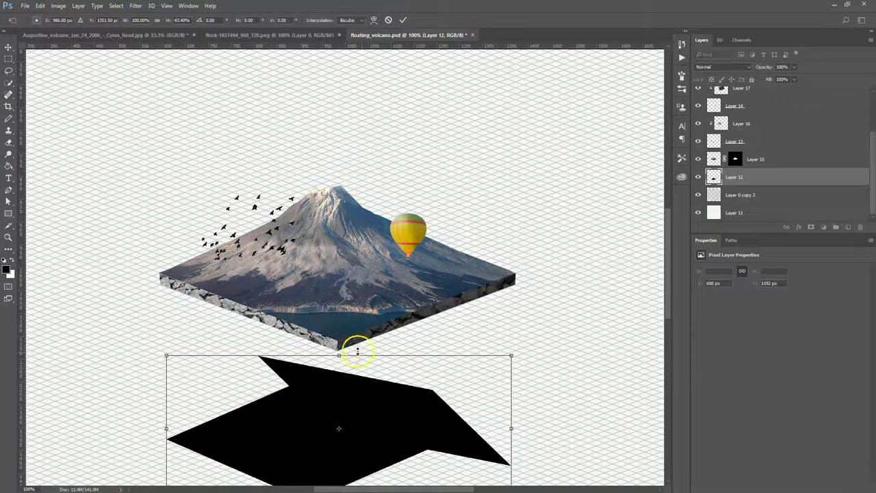
{"action": "key", "text": "Escape"}
{"action": "key", "text": "u"}
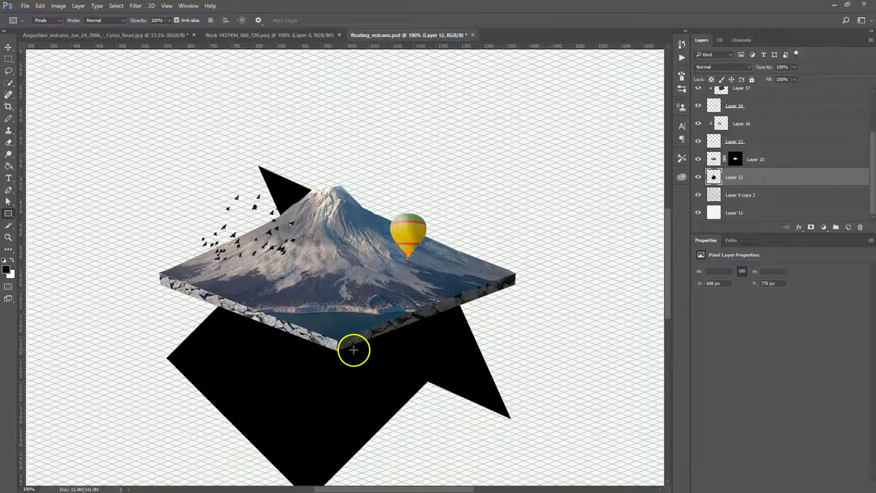
Replace Layer 12 with a new layer just above the grid layer and draw a black square on it behind the volcano
{"action": "left_click_drag", "start_coordinate": [801, 180], "coordinate": [860, 227]}
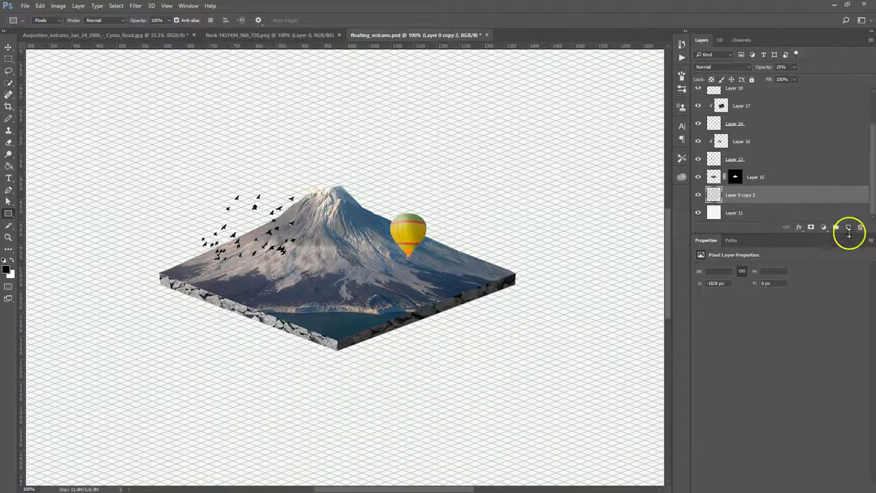
{"action": "left_click", "coordinate": [848, 228]}
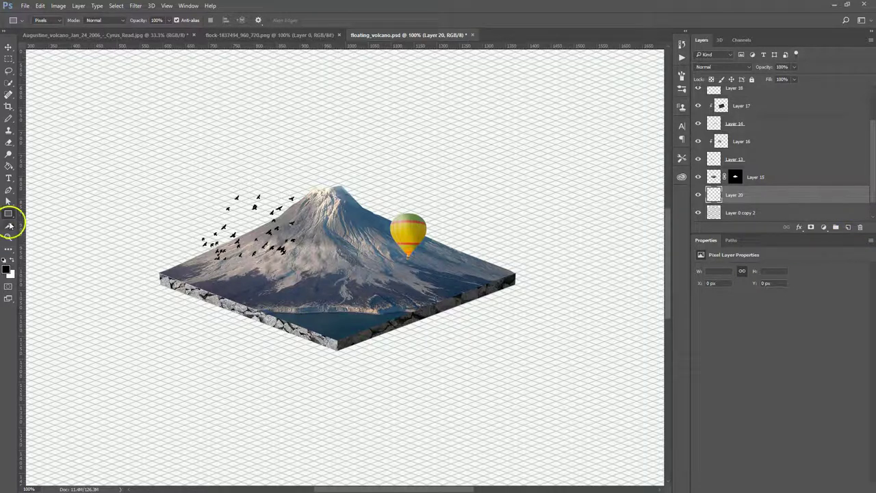
{"action": "right_click", "coordinate": [8, 213]}
{"action": "left_click", "coordinate": [58, 214]}
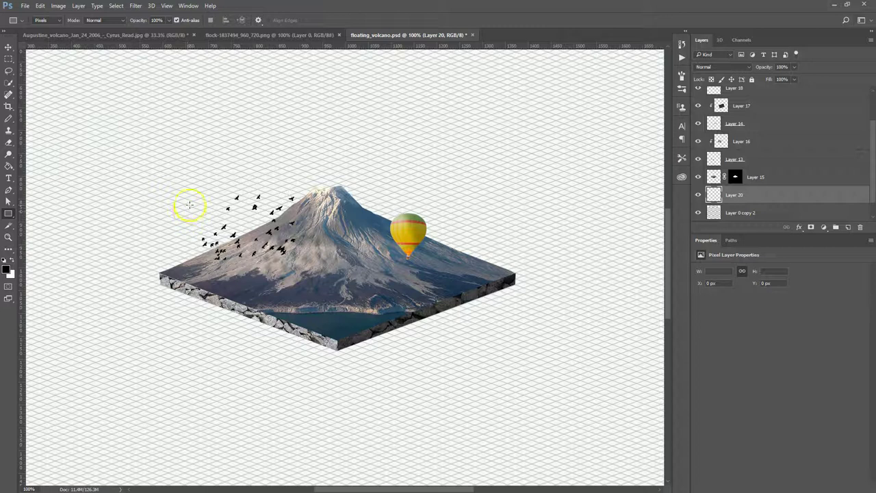
{"action": "left_click_drag", "start_coordinate": [190, 204], "coordinate": [393, 396]}
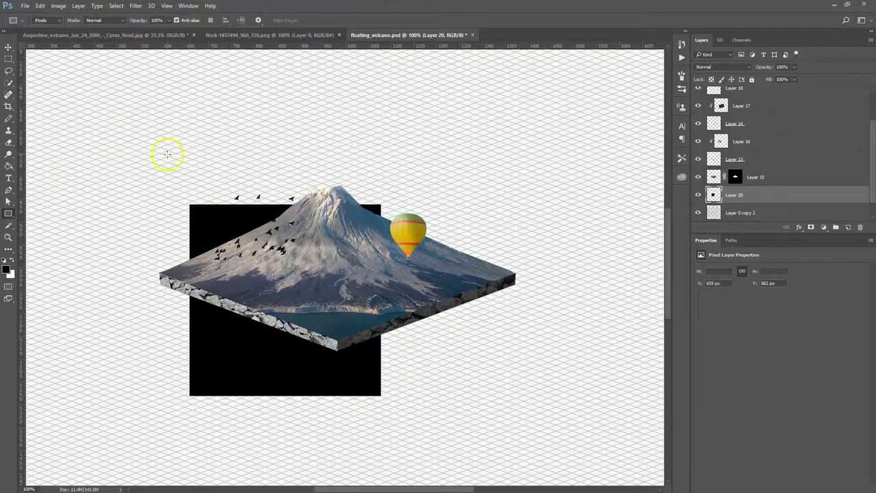
Rotate the black square by 45 degrees with Free Transform
{"action": "key", "text": "ctrl+t"}
{"action": "left_click_drag", "start_coordinate": [388, 201], "coordinate": [492, 363]}
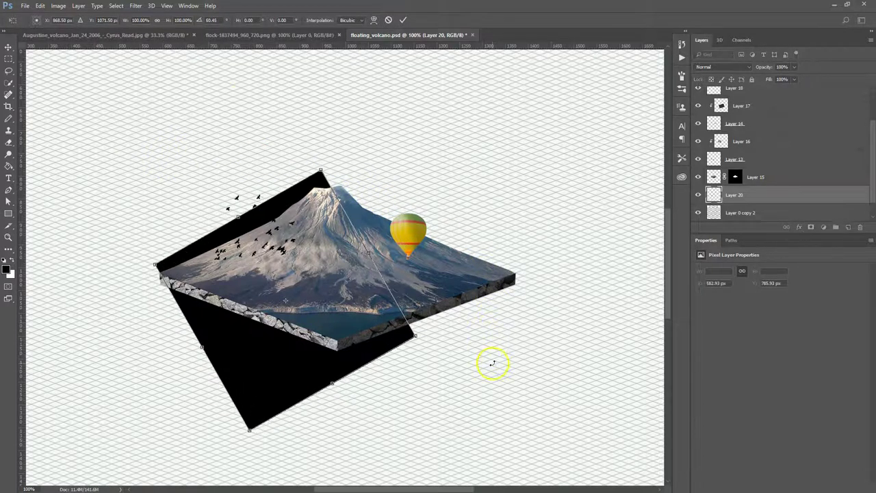
{"action": "double_click", "coordinate": [218, 21]}
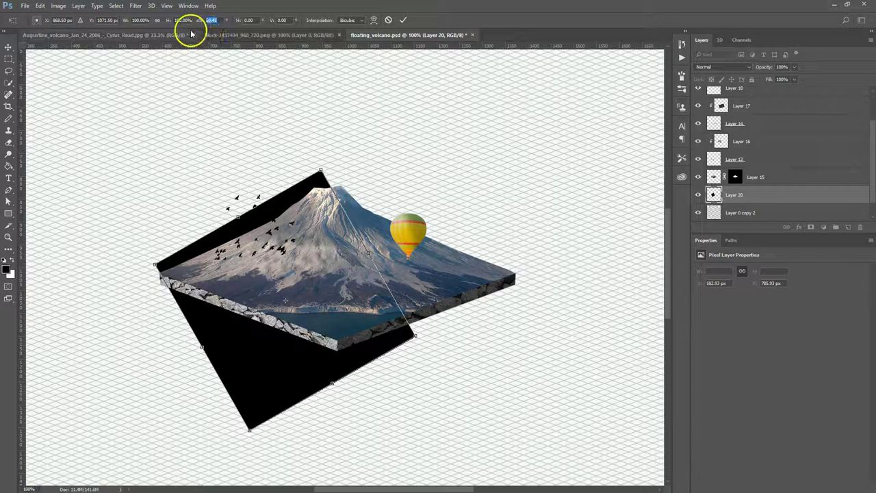
{"action": "type", "text": "45"}
{"action": "key", "text": "Return"}
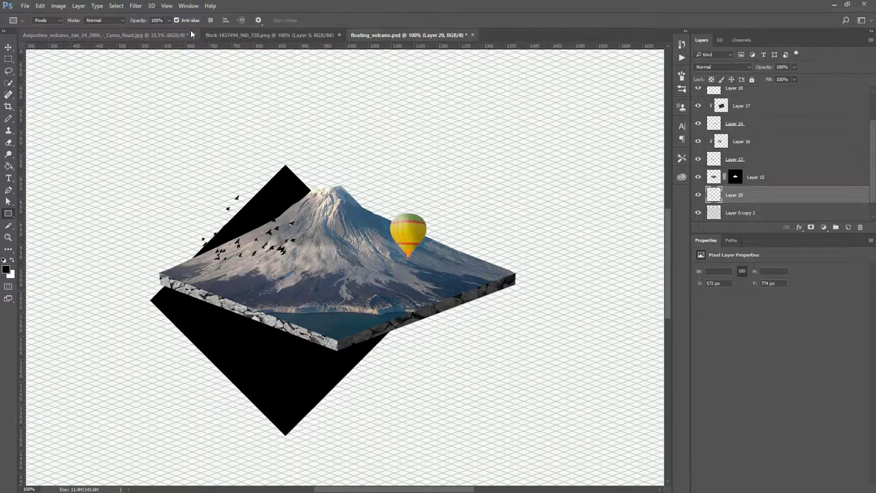
Scale the rotated square to about 119% width and 54% height, and place the flat diamond to the lower right beneath the slab
{"action": "key", "text": "ctrl+t"}
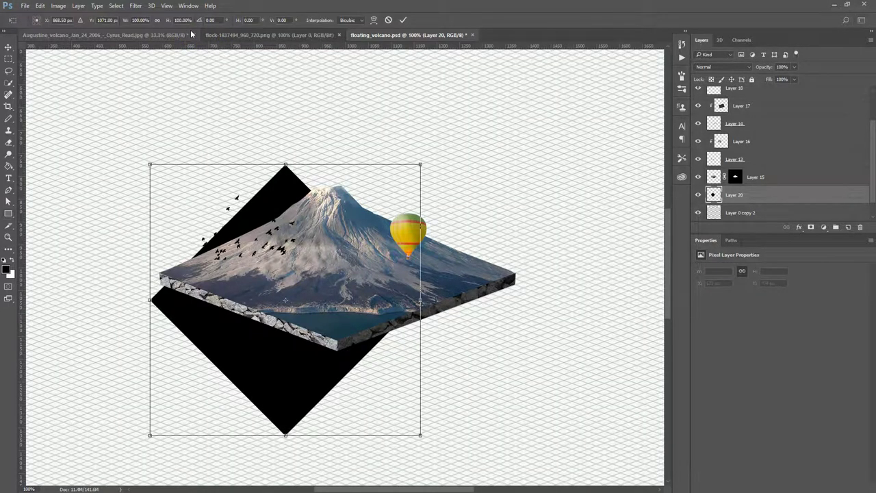
{"action": "left_click_drag", "start_coordinate": [285, 165], "coordinate": [299, 312]}
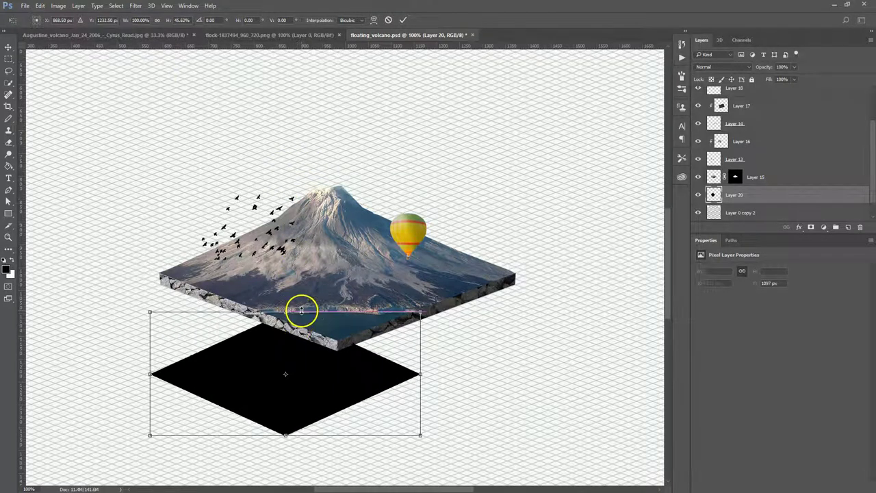
{"action": "left_click_drag", "start_coordinate": [354, 375], "coordinate": [464, 313]}
{"action": "left_click_drag", "start_coordinate": [515, 278], "coordinate": [581, 227]}
{"action": "left_click_drag", "start_coordinate": [513, 310], "coordinate": [472, 317]}
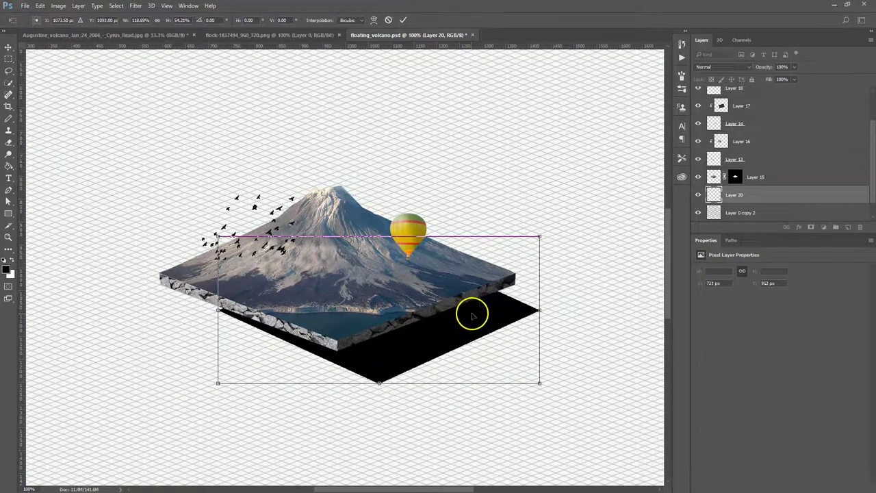
{"action": "left_click_drag", "start_coordinate": [546, 231], "coordinate": [544, 230]}
{"action": "left_click_drag", "start_coordinate": [475, 319], "coordinate": [505, 309]}
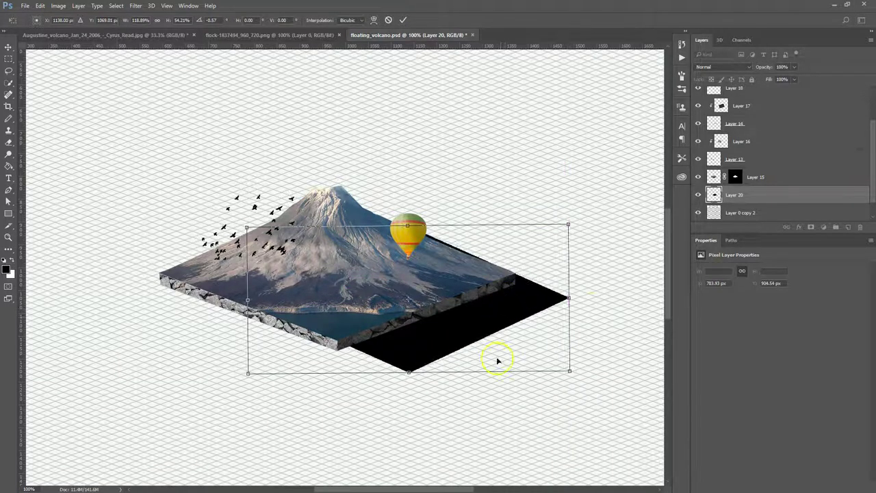
{"action": "key", "text": "Return"}
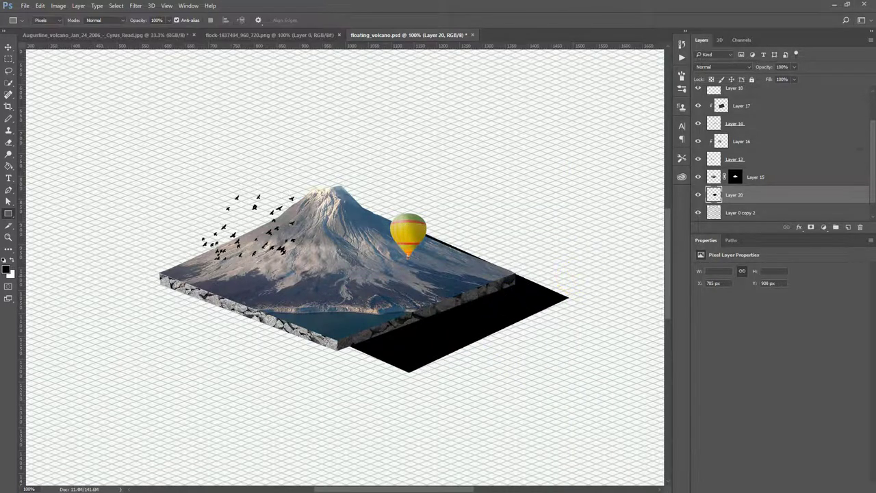
Soften the diamond shadow with a 4-pixel Gaussian Blur and lower its layer's opacity to 44%
{"action": "left_click", "coordinate": [135, 5]}
{"action": "mouse_move", "coordinate": [168, 139]}
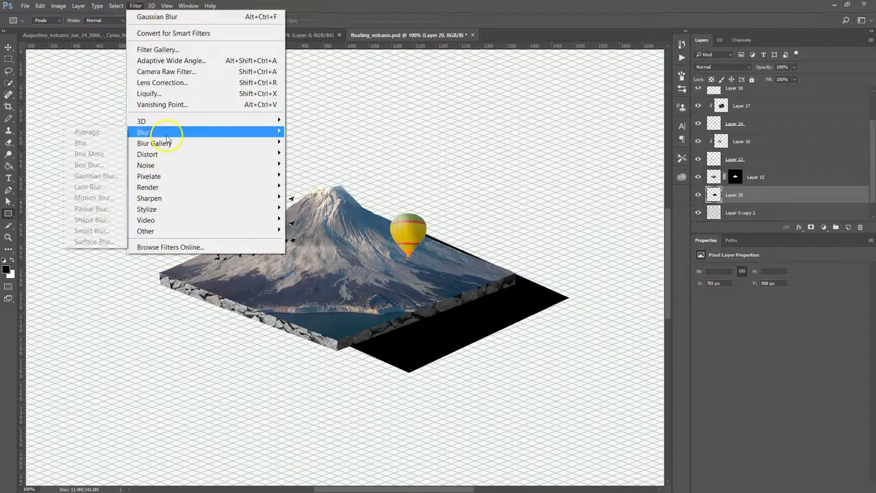
{"action": "left_click", "coordinate": [89, 175]}
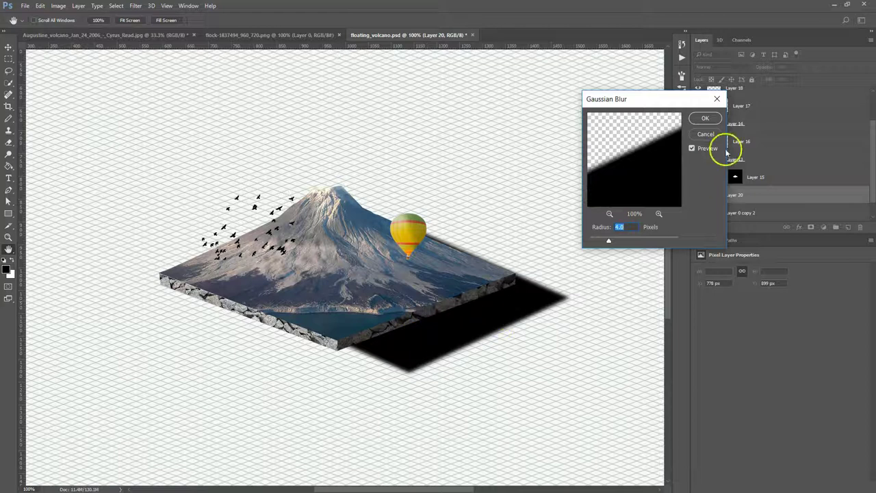
{"action": "left_click", "coordinate": [705, 118]}
{"action": "left_click_drag", "start_coordinate": [764, 67], "coordinate": [739, 68]}
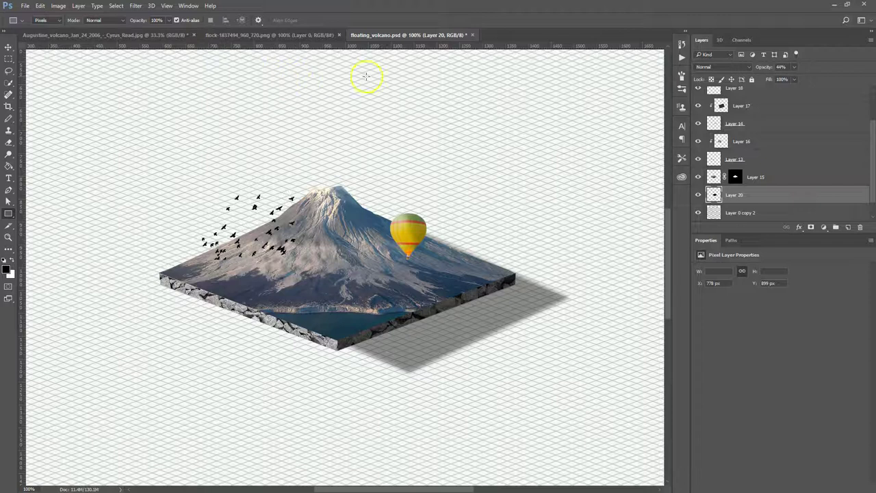
Add a new empty layer directly above the masked volcano layer, Layer 15
{"action": "left_click_drag", "start_coordinate": [866, 159], "coordinate": [866, 134]}
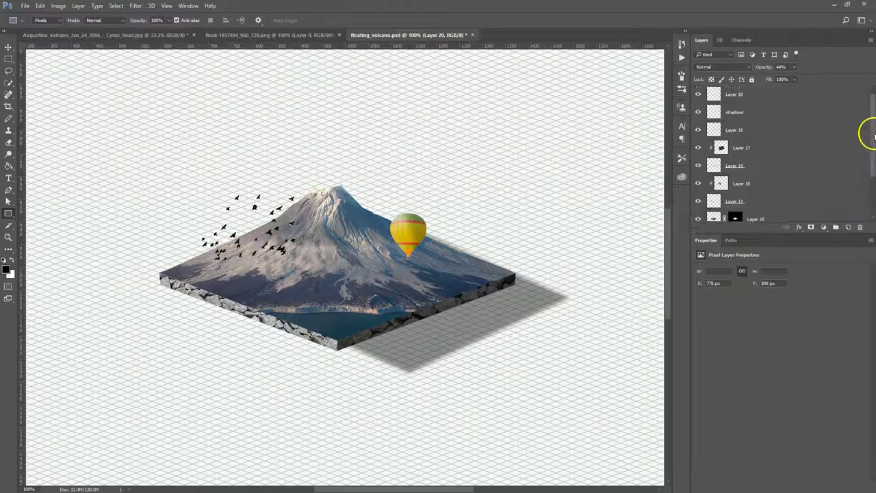
{"action": "left_click", "coordinate": [772, 187]}
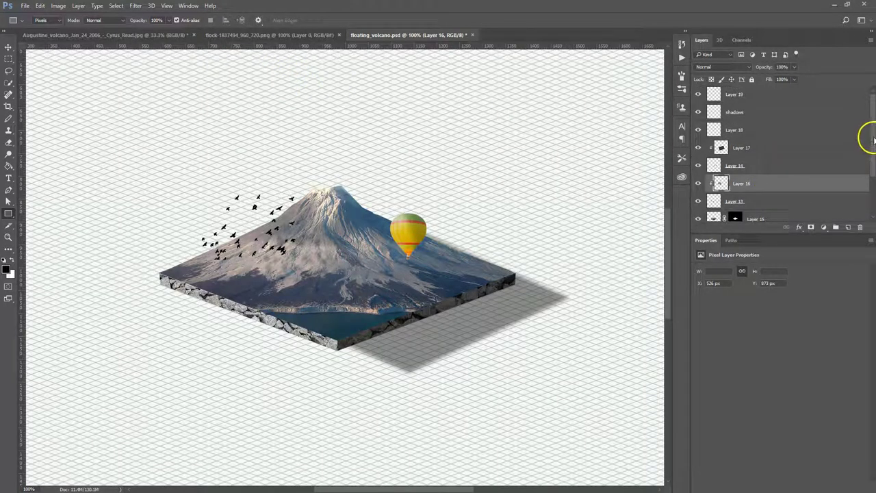
{"action": "scroll", "coordinate": [871, 139], "scroll_direction": "down", "scroll_amount": 1}
{"action": "left_click", "coordinate": [831, 194]}
{"action": "left_click", "coordinate": [848, 226]}
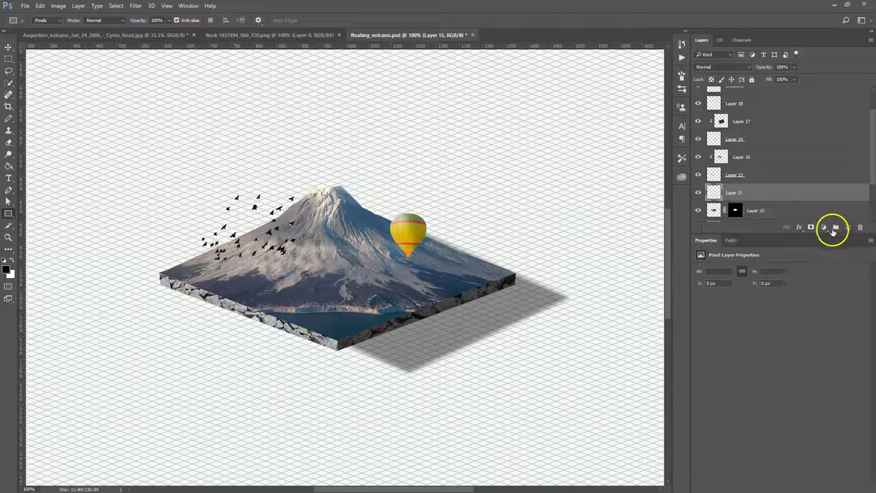
Switch to the Augustine volcano photo and clear its existing selection
{"action": "left_click", "coordinate": [74, 35]}
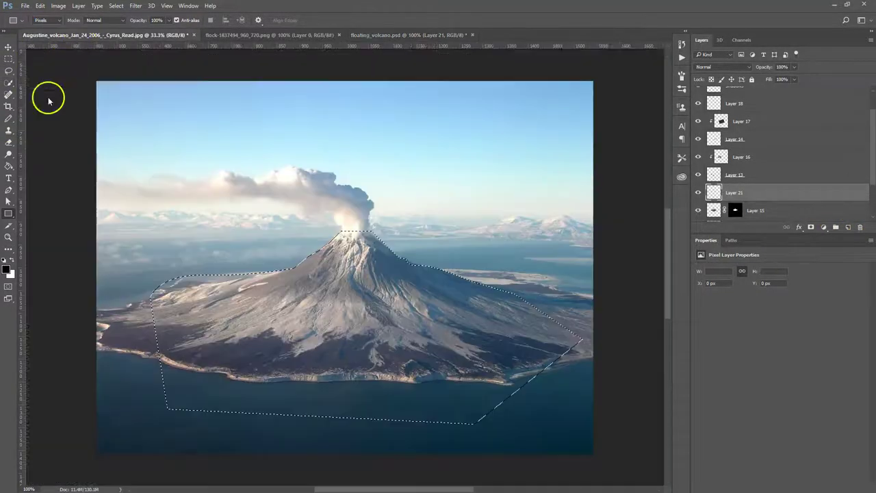
{"action": "left_click", "coordinate": [8, 83]}
{"action": "key", "text": "ctrl+d"}
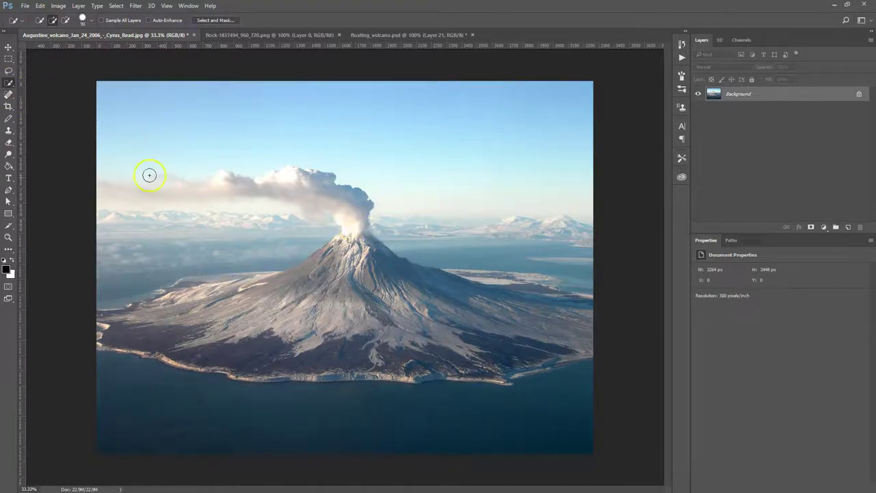
Trace a closed Pen path around the smoke plume, from the crater out to the plume's far left end and back
{"action": "left_click", "coordinate": [9, 190]}
{"action": "left_click", "coordinate": [367, 231]}
{"action": "left_click", "coordinate": [369, 207]}
{"action": "left_click", "coordinate": [367, 196]}
{"action": "left_click", "coordinate": [355, 187]}
{"action": "left_click", "coordinate": [336, 187]}
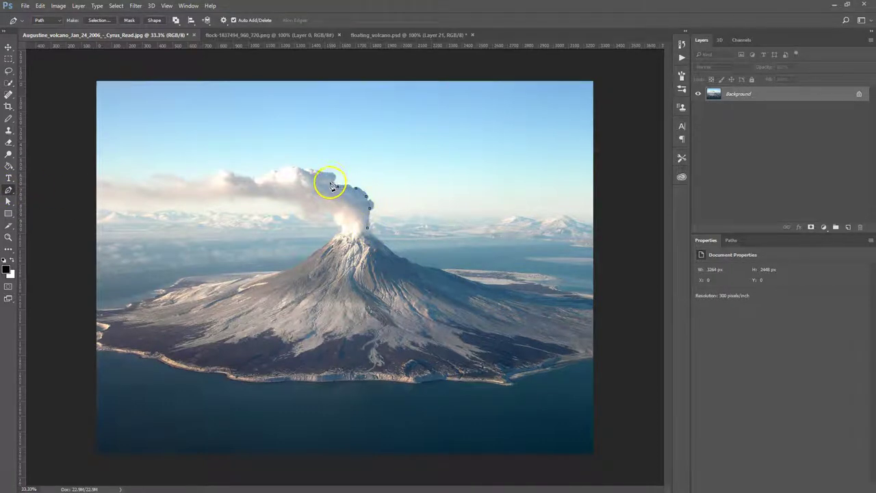
{"action": "left_click", "coordinate": [330, 176]}
{"action": "left_click", "coordinate": [262, 182]}
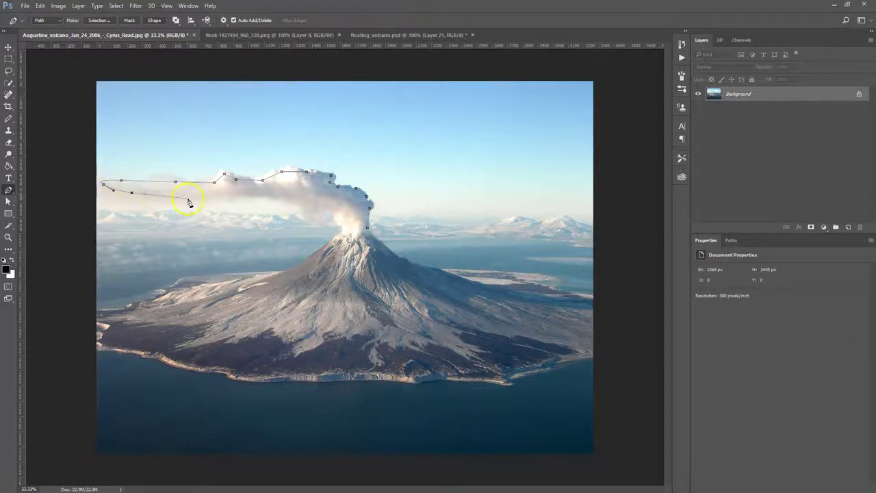
{"action": "left_click", "coordinate": [307, 211]}
{"action": "left_click", "coordinate": [323, 210]}
{"action": "left_click", "coordinate": [343, 232]}
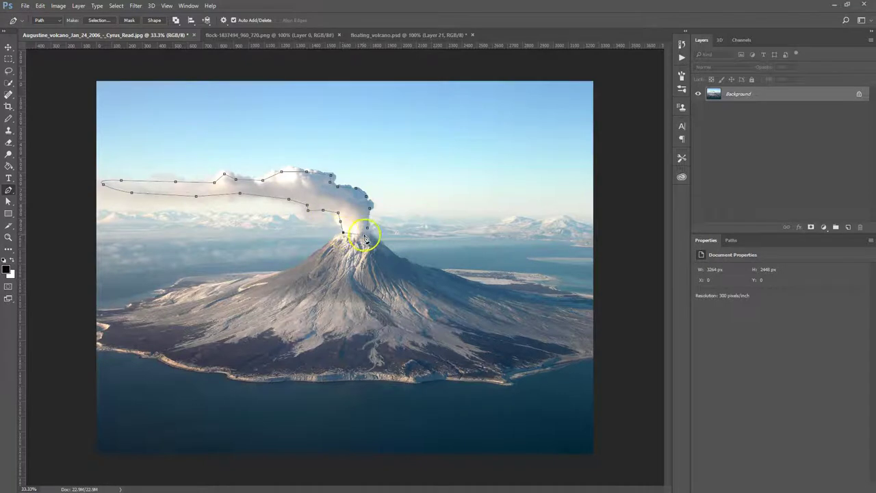
{"action": "left_click", "coordinate": [368, 228]}
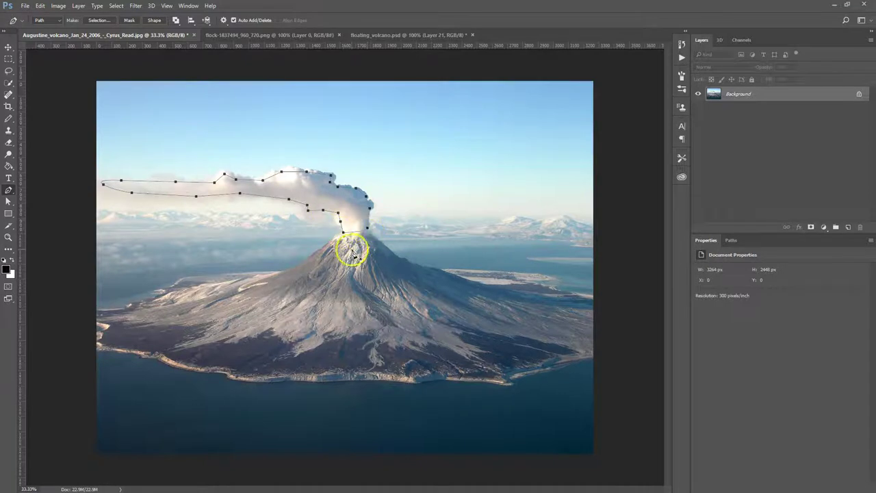
Convert the smoke plume path into a new anti-aliased selection with a 3-pixel feather radius
{"action": "right_click", "coordinate": [352, 205]}
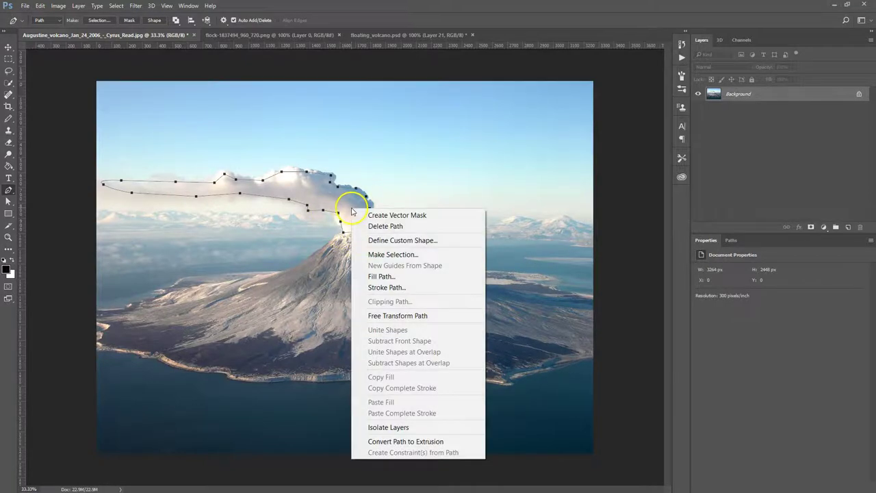
{"action": "left_click", "coordinate": [390, 254]}
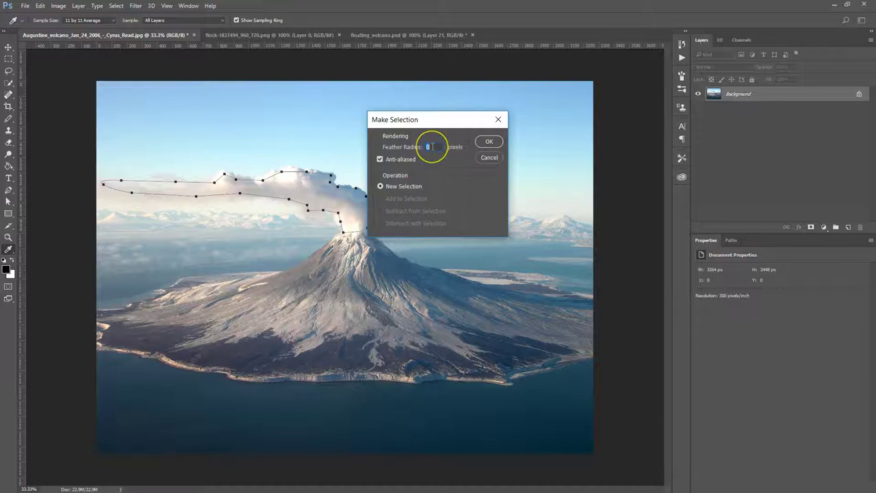
{"action": "type", "text": "3"}
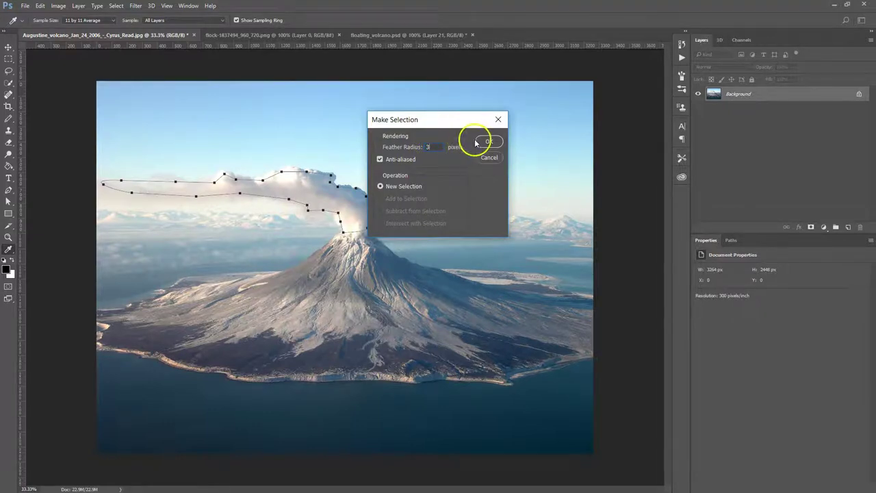
{"action": "left_click", "coordinate": [489, 141]}
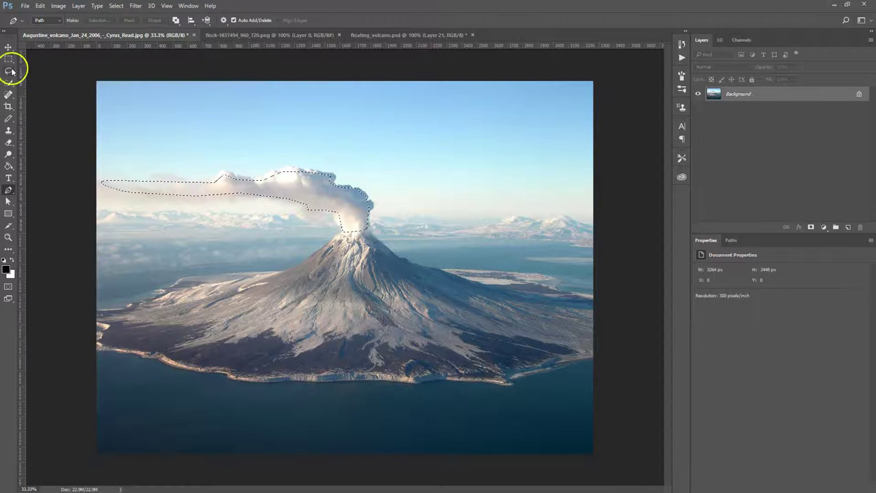
Bring the selected smoke plume into floating_volcano.psd and scale it down so its base sits on the volcano's crater
{"action": "left_click", "coordinate": [8, 47]}
{"action": "left_click_drag", "start_coordinate": [321, 196], "coordinate": [386, 171]}
{"action": "key", "text": "ctrl+t"}
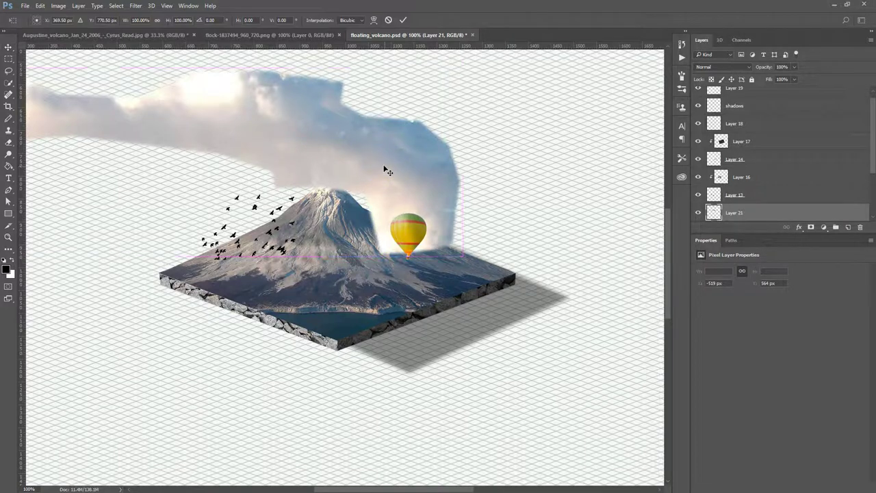
{"action": "left_click_drag", "start_coordinate": [463, 70], "coordinate": [329, 155]}
{"action": "left_click_drag", "start_coordinate": [356, 91], "coordinate": [207, 127]}
{"action": "left_click_drag", "start_coordinate": [167, 164], "coordinate": [307, 158]}
{"action": "key", "text": "Return"}
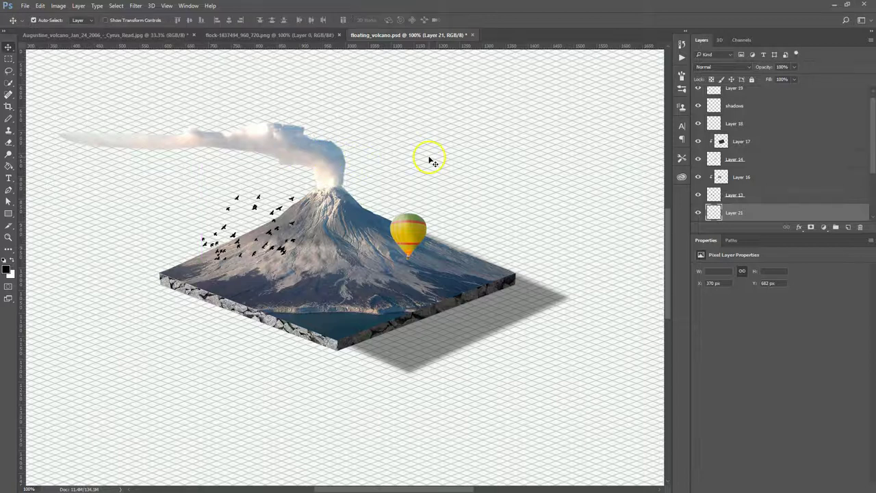
Hide the isometric grid layer, Layer 0 copy 2, leaving the plain background layer shown
{"action": "scroll", "coordinate": [869, 147], "scroll_direction": "down", "scroll_amount": 4}
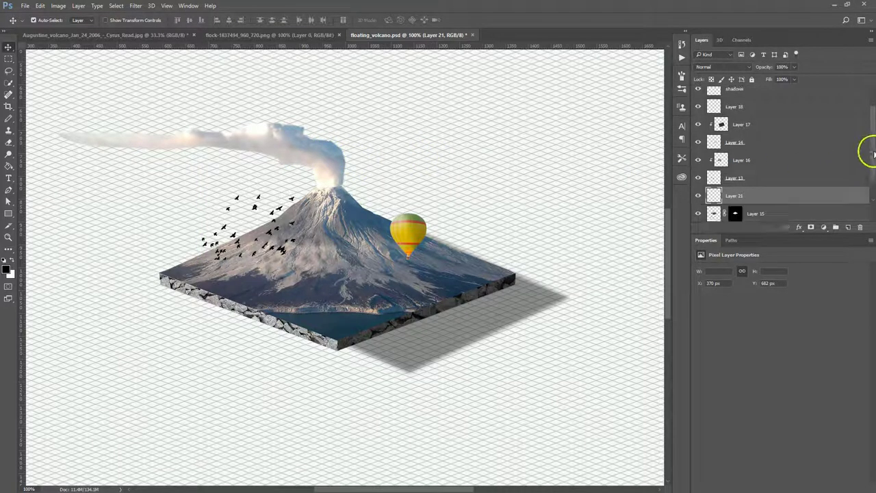
{"action": "left_click", "coordinate": [698, 197]}
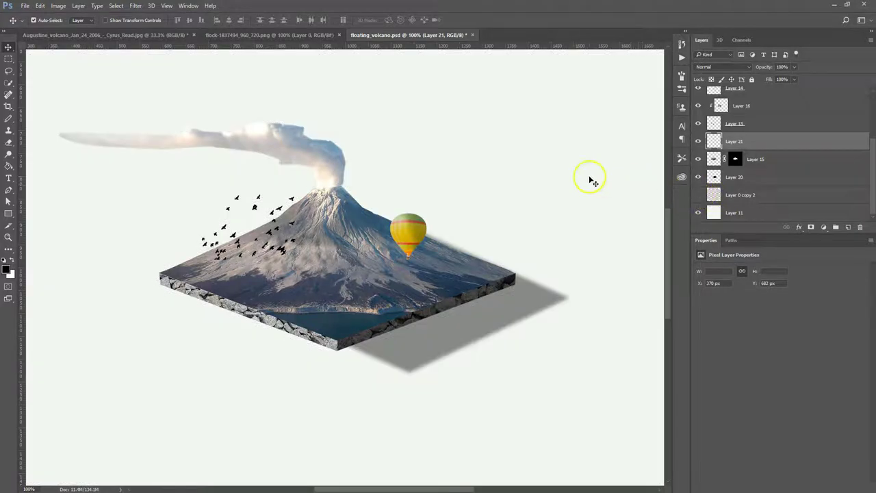